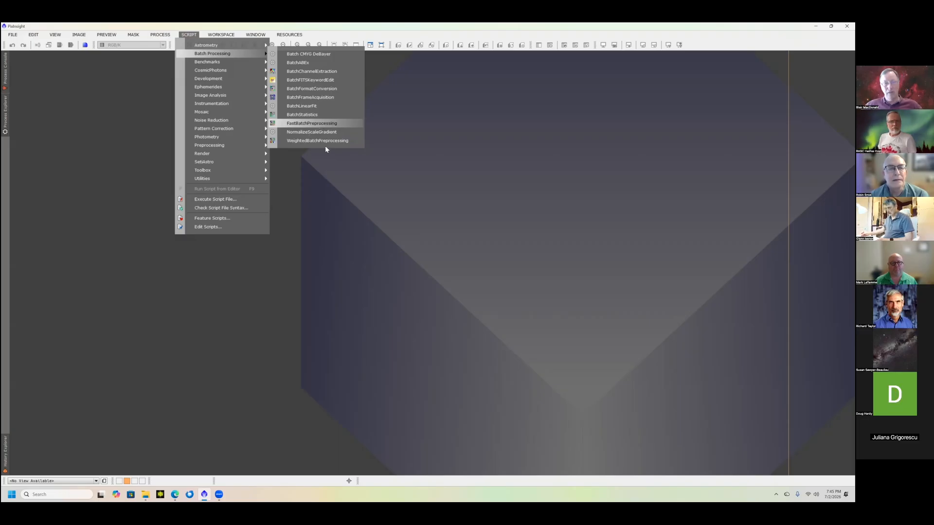
- Start the WeightedBatchPreprocessing script and turn off its grouping keywords
click(326, 141)
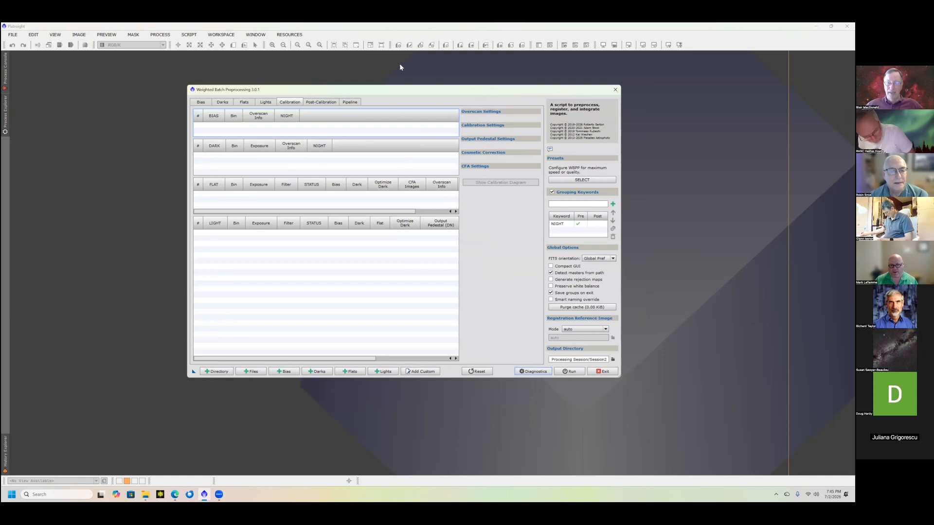
drag(395, 89, 430, 84)
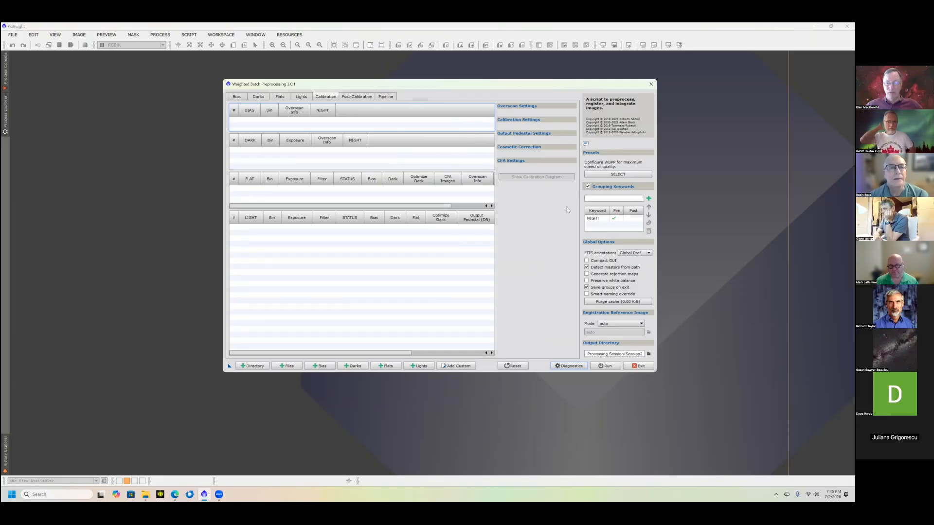
click(587, 186)
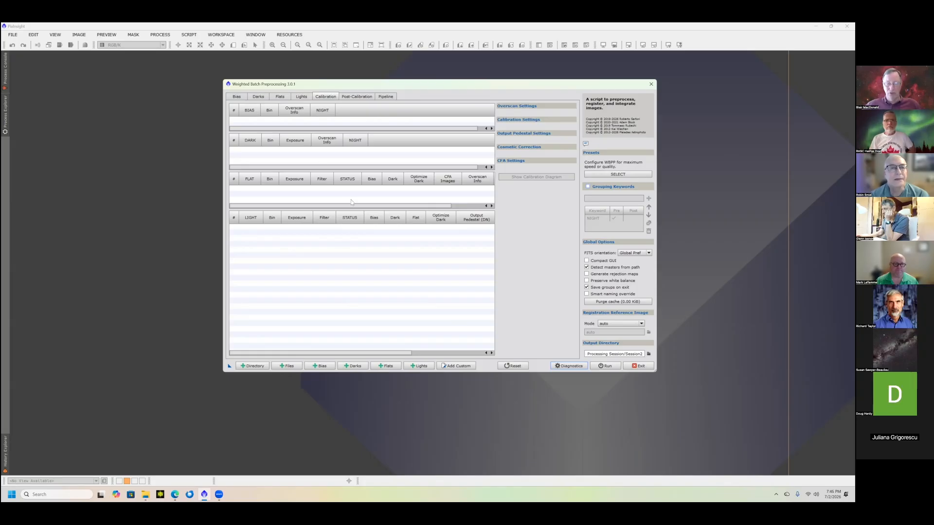
- Add the light frames Light_900sec_01_L-Synergy.fit through Light_900sec_04_L-Synergy.fit from the CygnusWall Night_1 Lights folder
click(419, 368)
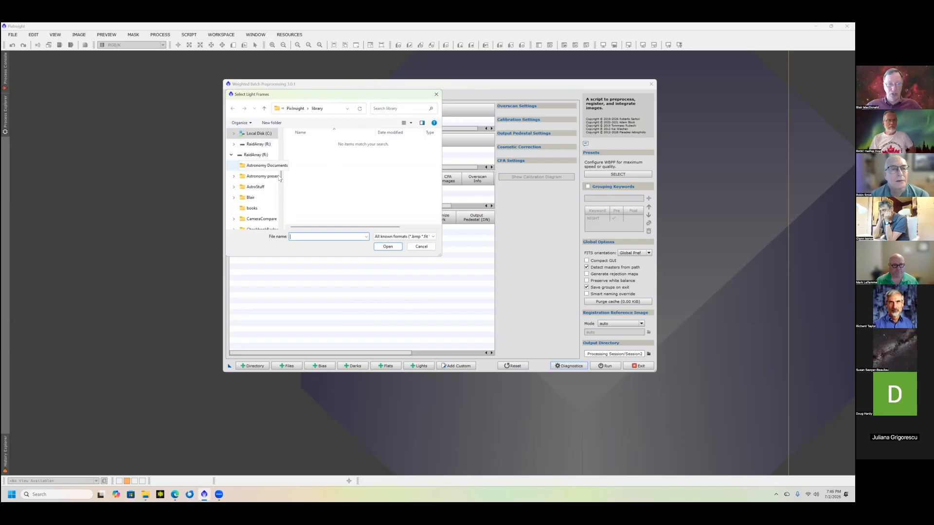
drag(282, 176, 280, 141)
click(250, 166)
double_click(382, 149)
double_click(306, 153)
double_click(304, 144)
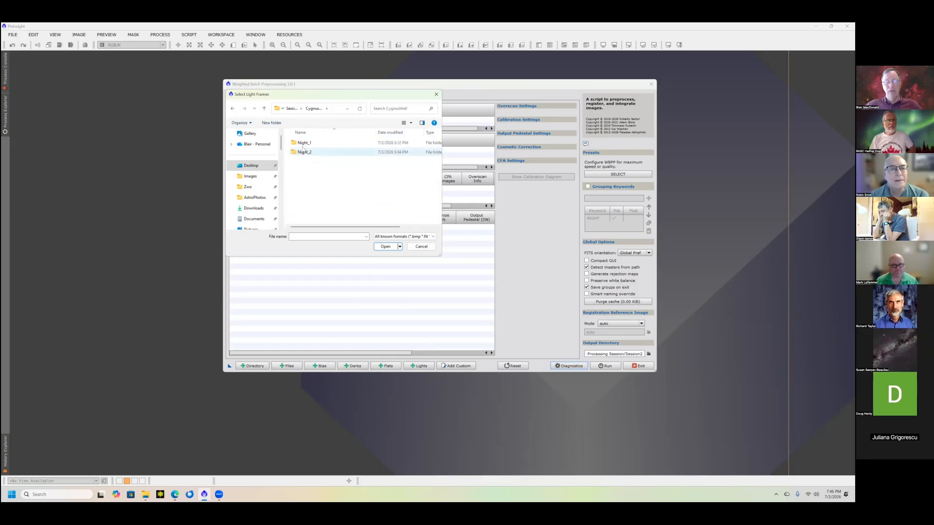
double_click(304, 143)
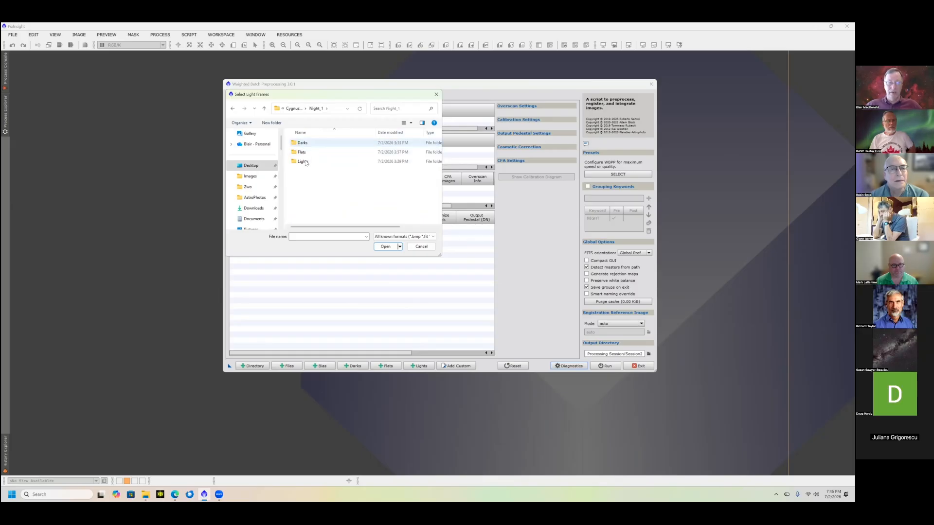
double_click(304, 162)
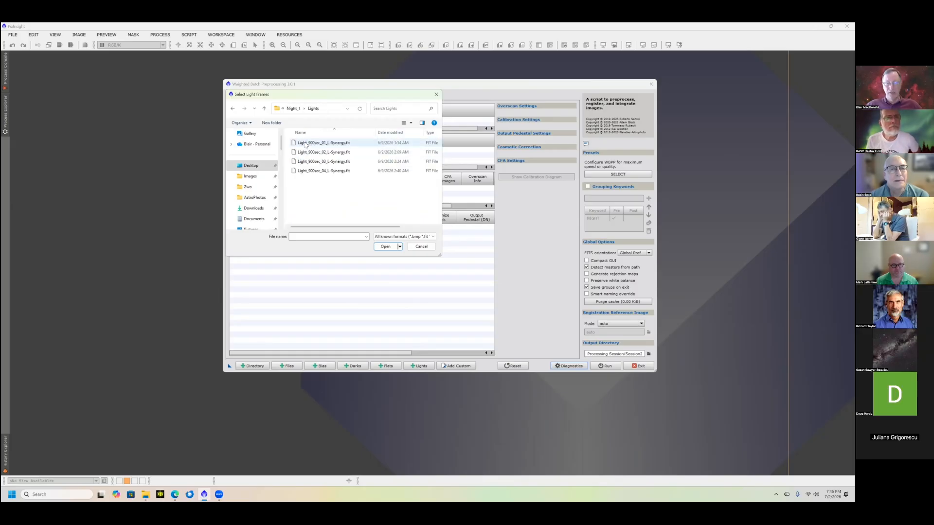
click(307, 143)
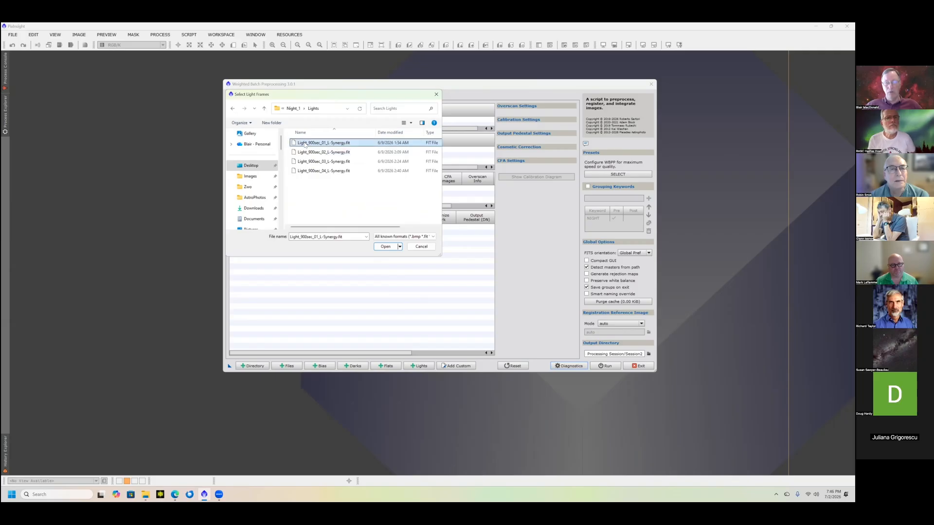
shift+click(307, 172)
click(381, 247)
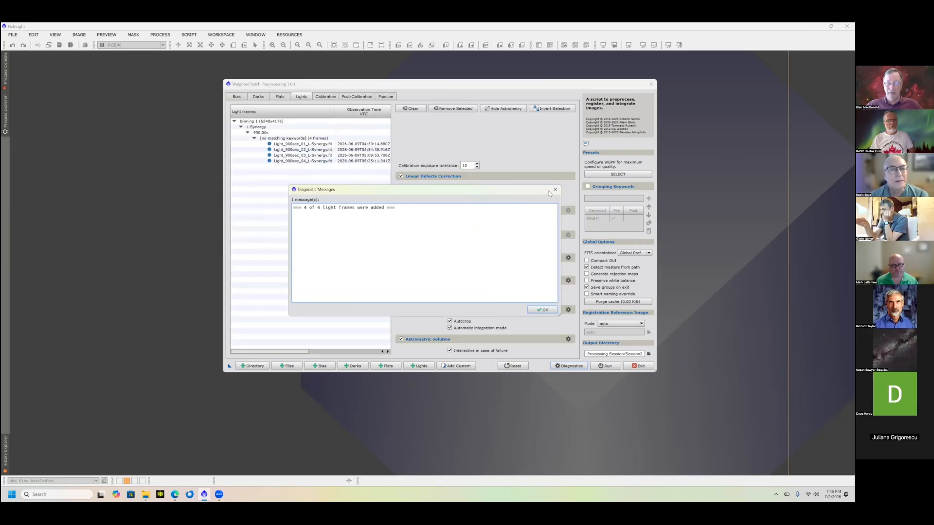
click(555, 189)
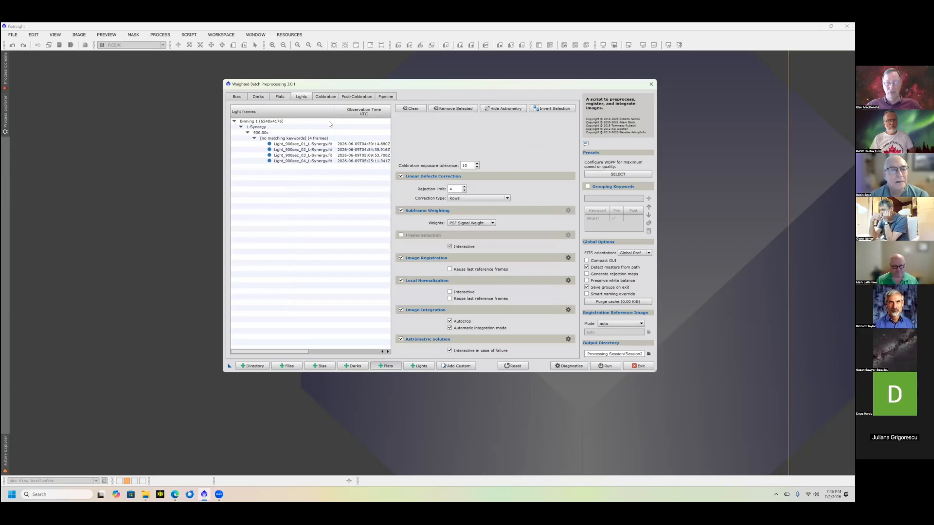
- Add the four 4-second, gain-100 flat frames from the Night_1 Flats folder
click(292, 109)
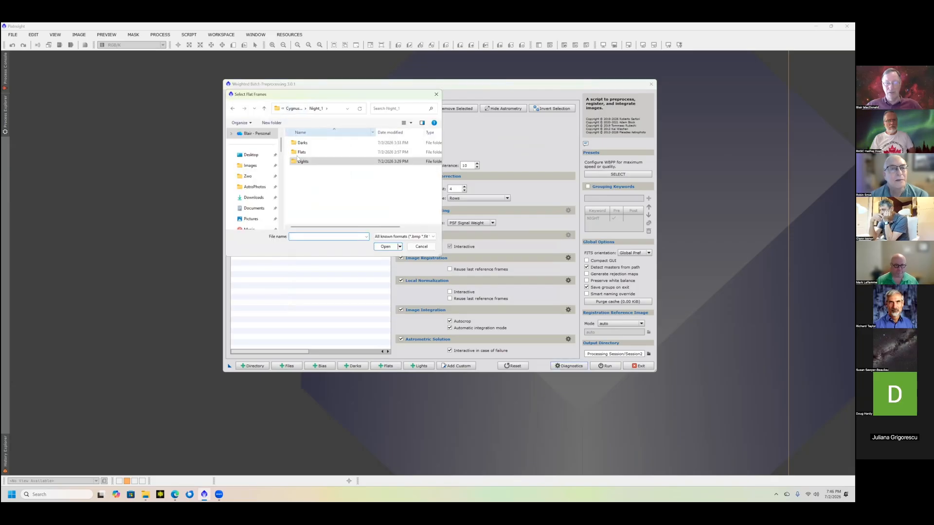
double_click(299, 152)
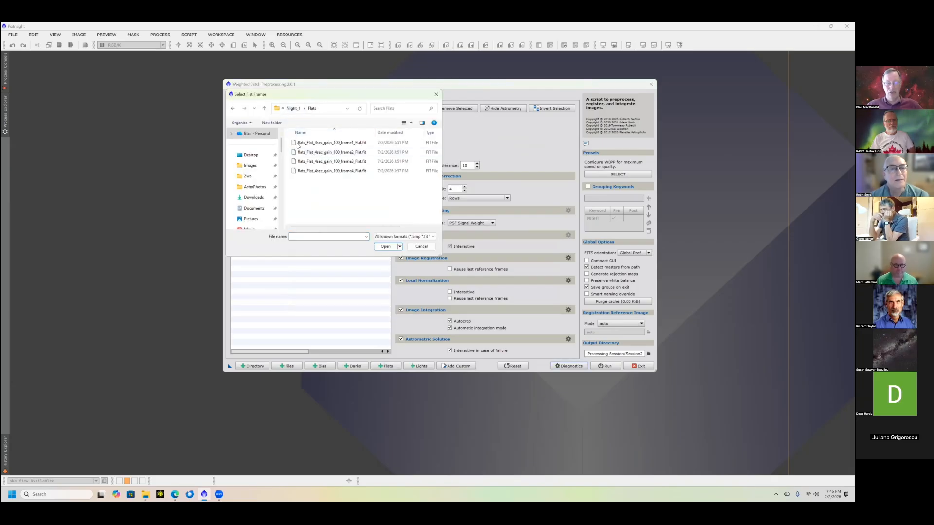
click(298, 145)
shift+click(307, 171)
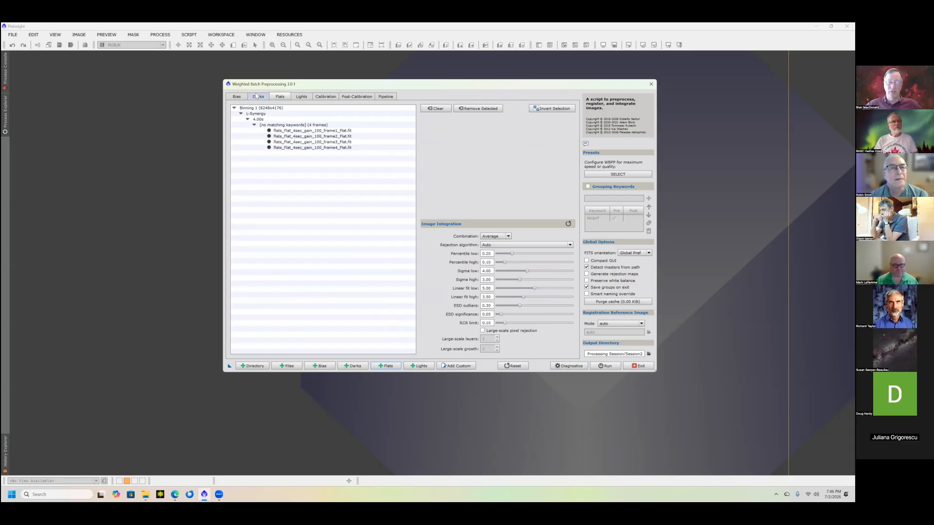
- Add the 4.00 s and 900.00 s master darks from the Night_1 Darks folder as dark frames
click(257, 95)
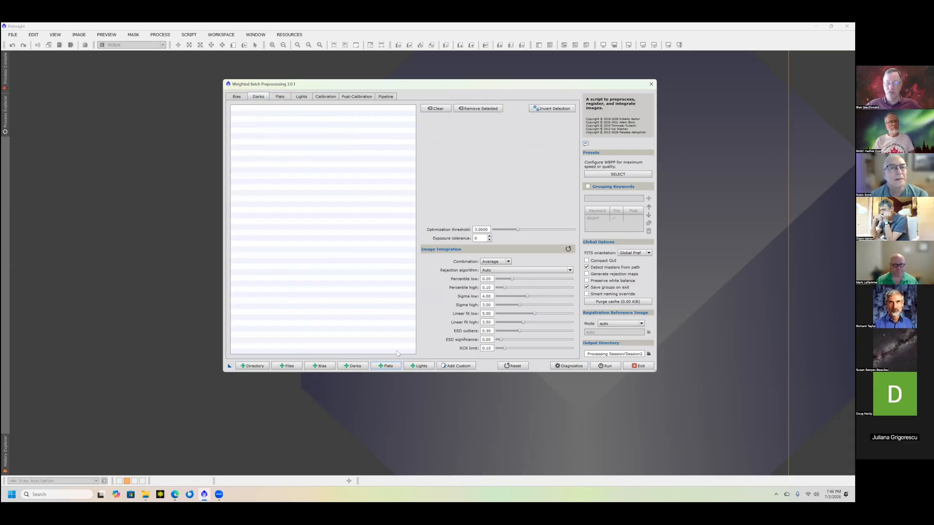
click(352, 367)
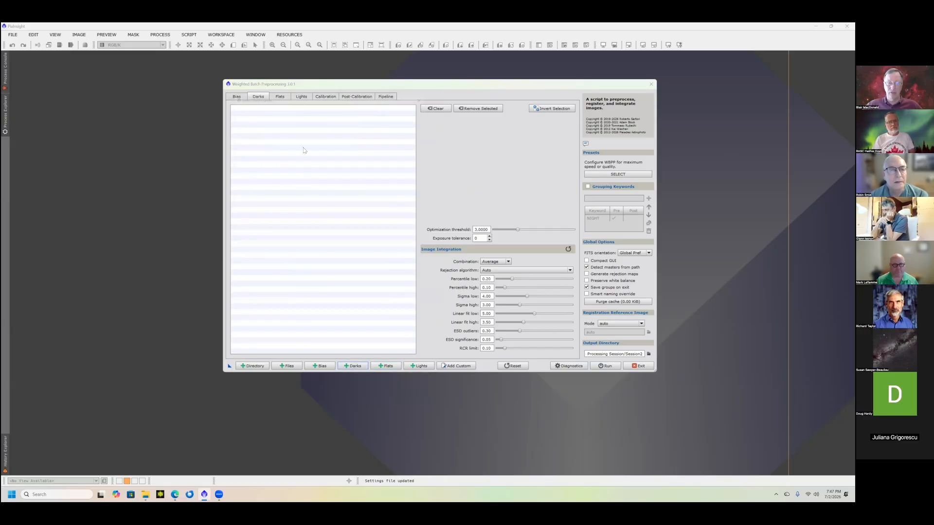
click(292, 110)
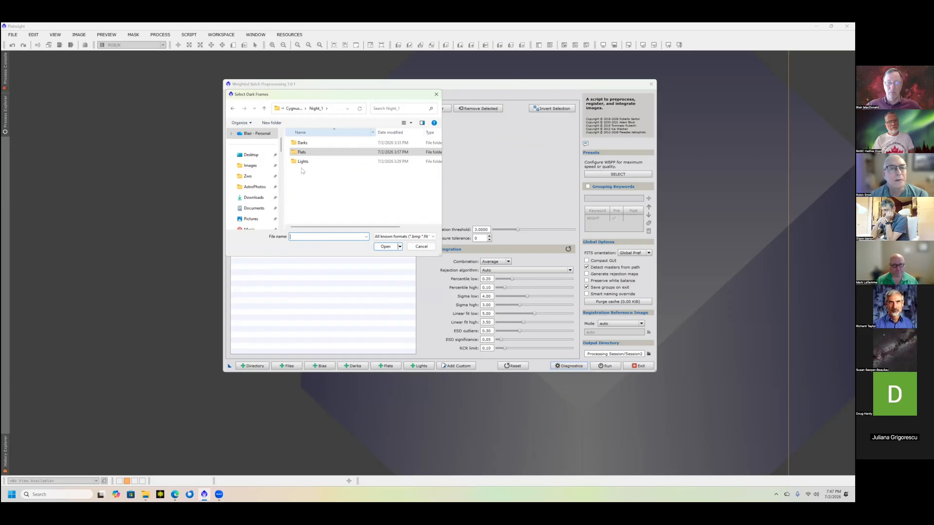
double_click(299, 144)
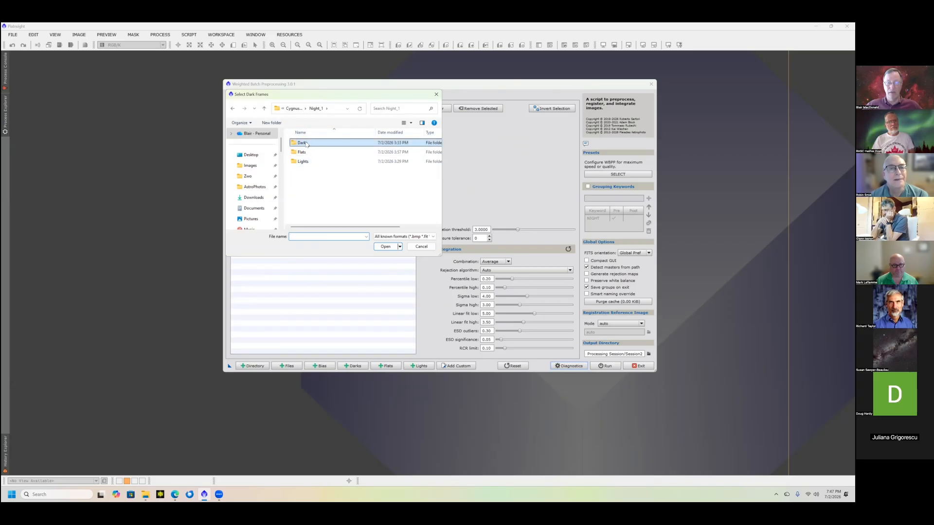
click(311, 144)
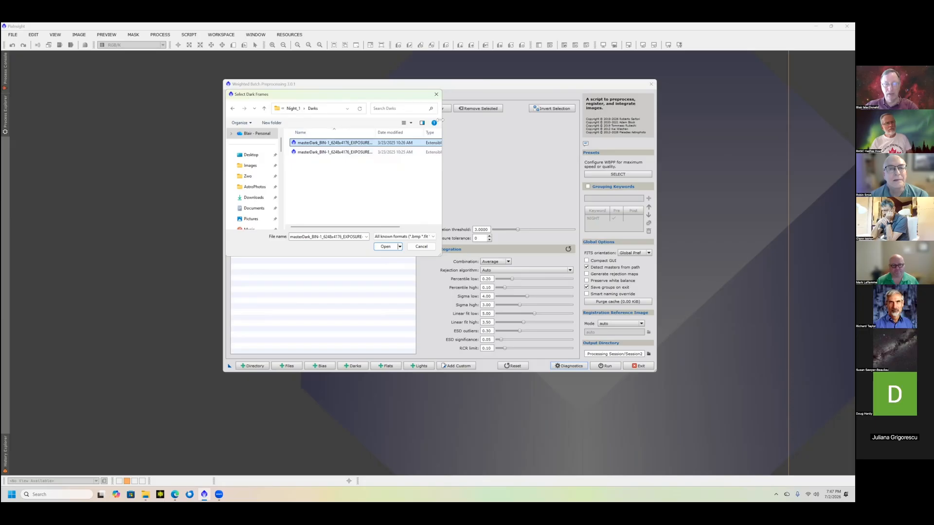
drag(441, 129, 563, 129)
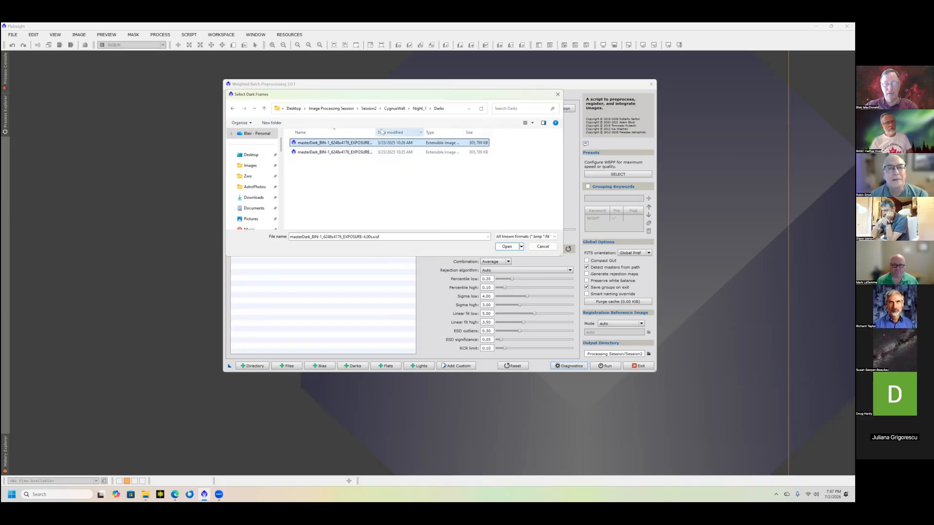
drag(410, 130, 466, 131)
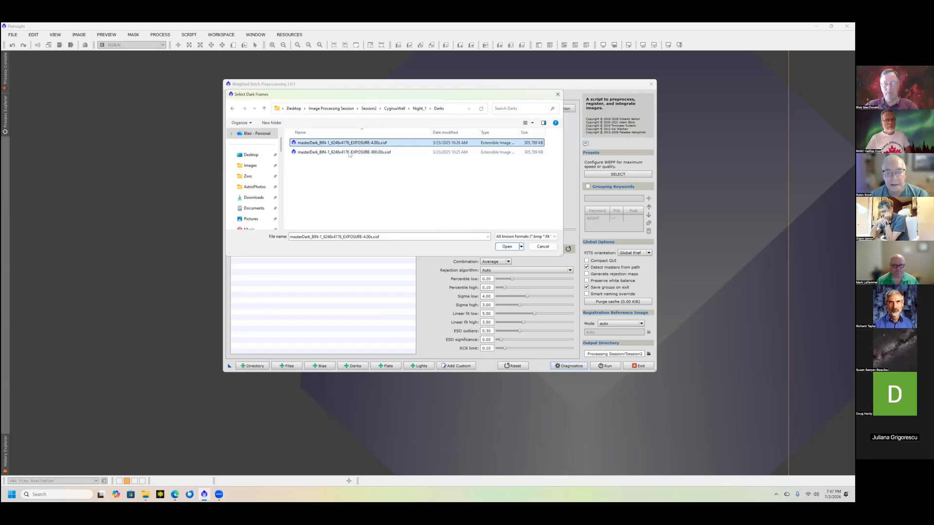
key(ctrl+a)
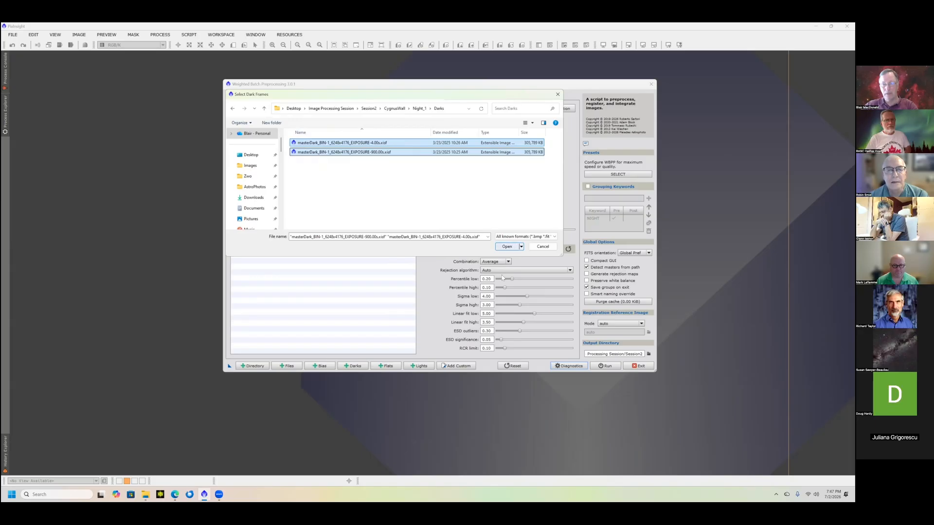
key(Return)
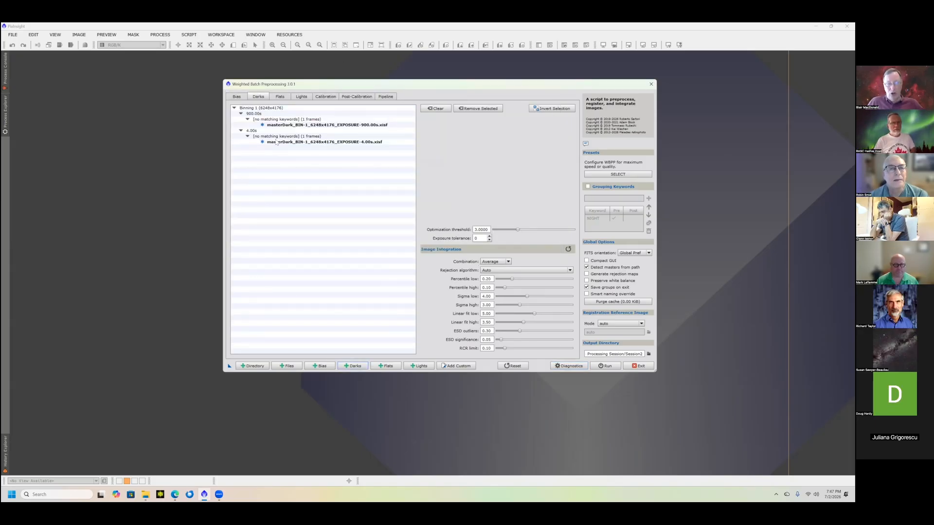
- Review the loaded flat, light and dark frame lists and compare their exposure groups
click(281, 97)
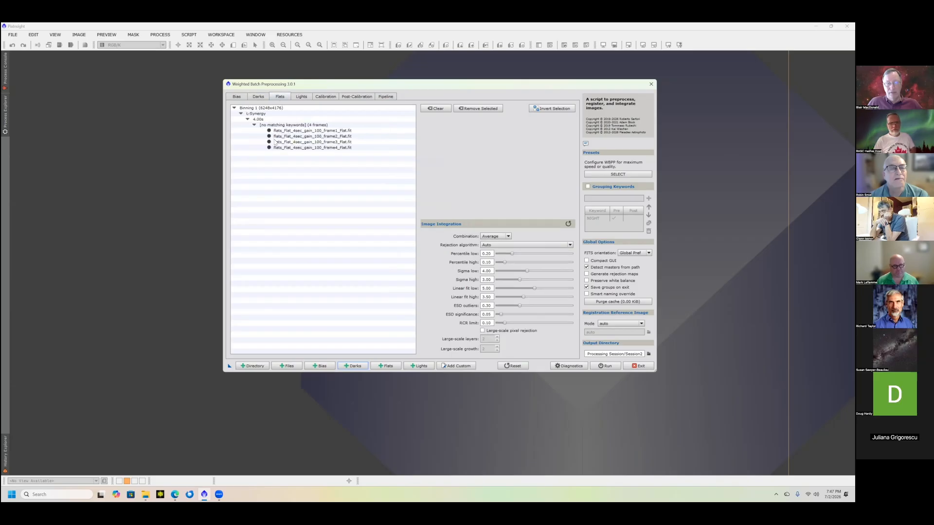
click(302, 96)
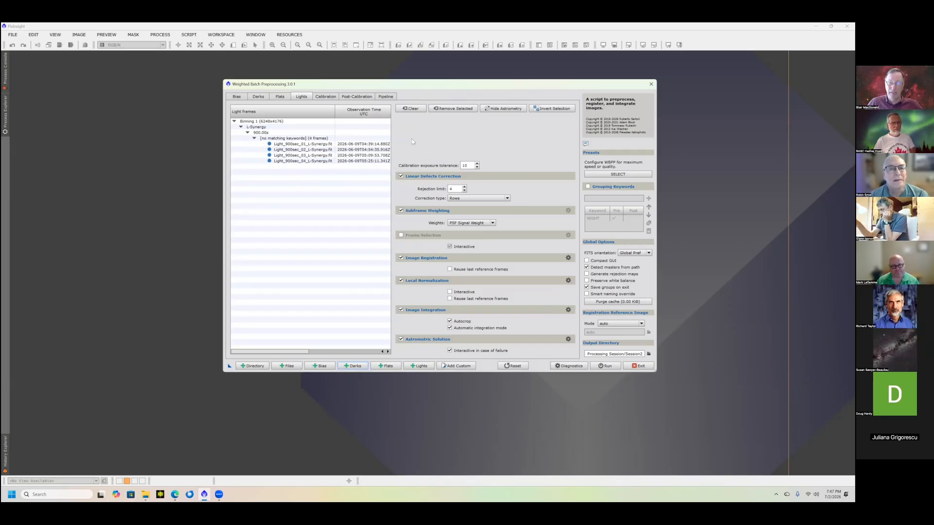
click(281, 97)
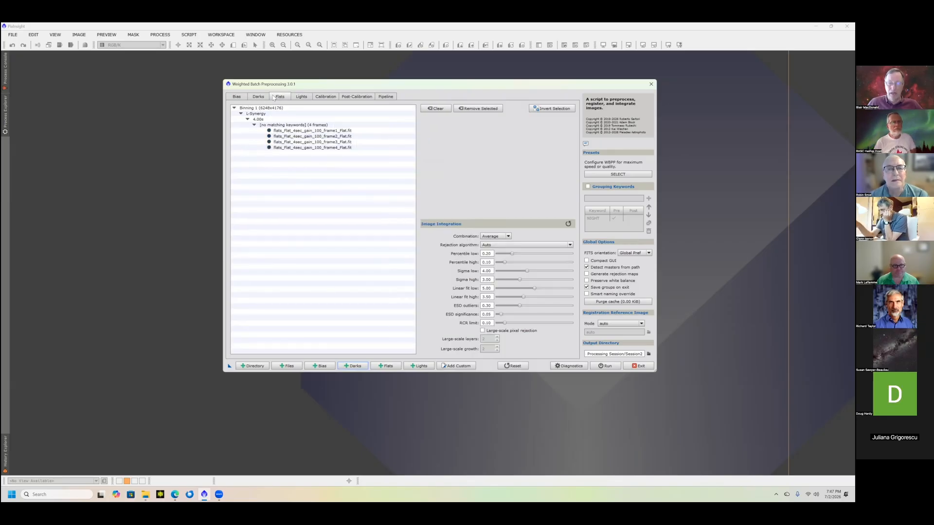
click(257, 97)
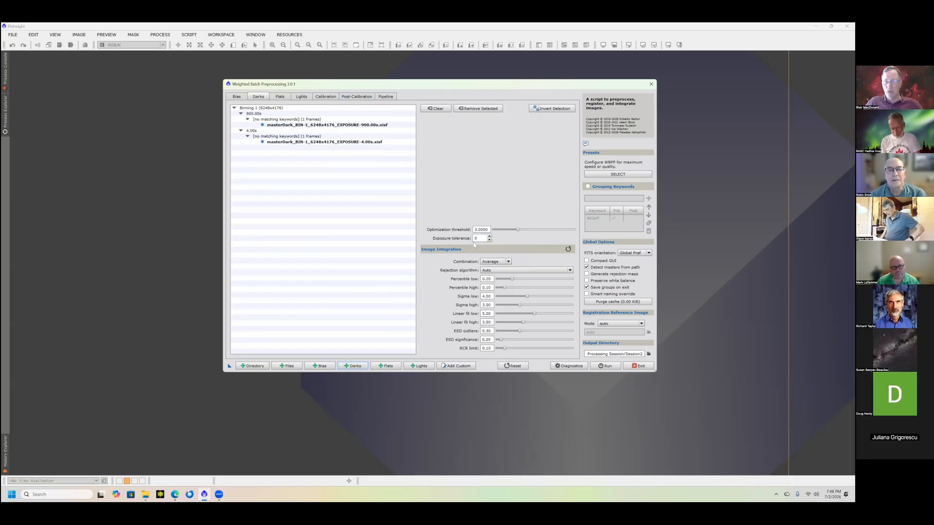
click(280, 97)
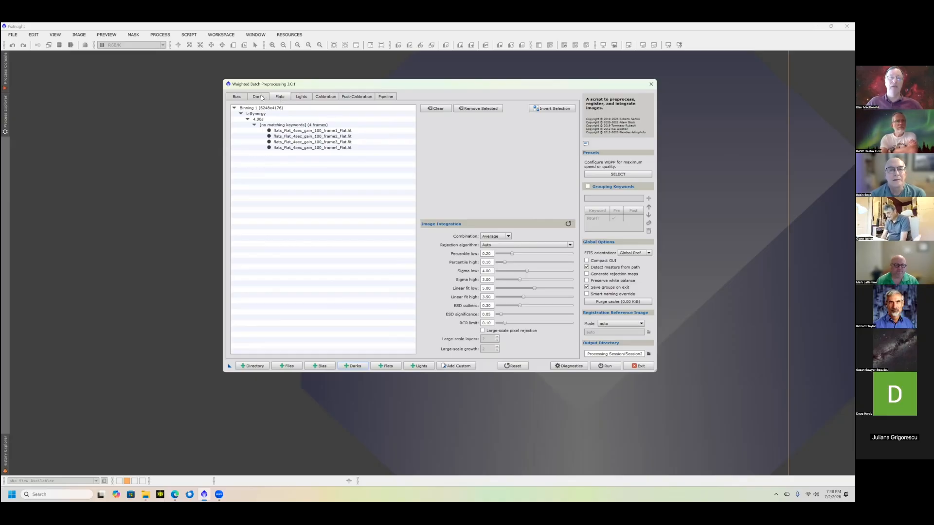
click(258, 97)
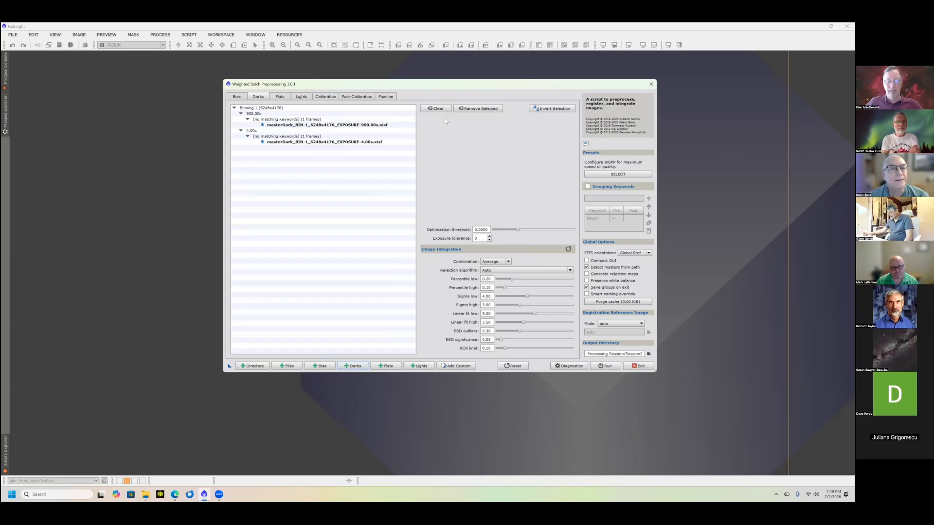
click(364, 143)
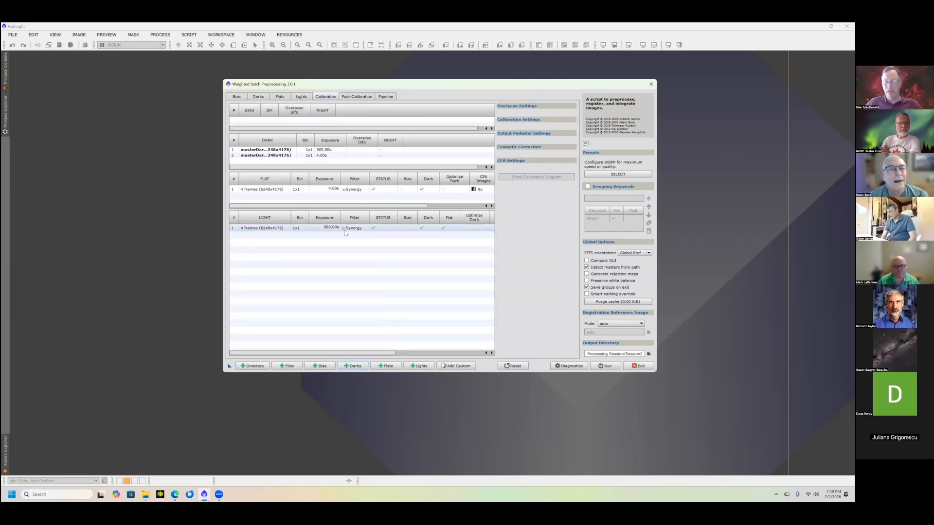
- Mark the 4-second L-Synergy flat group as CFA images in the calibration settings
click(253, 191)
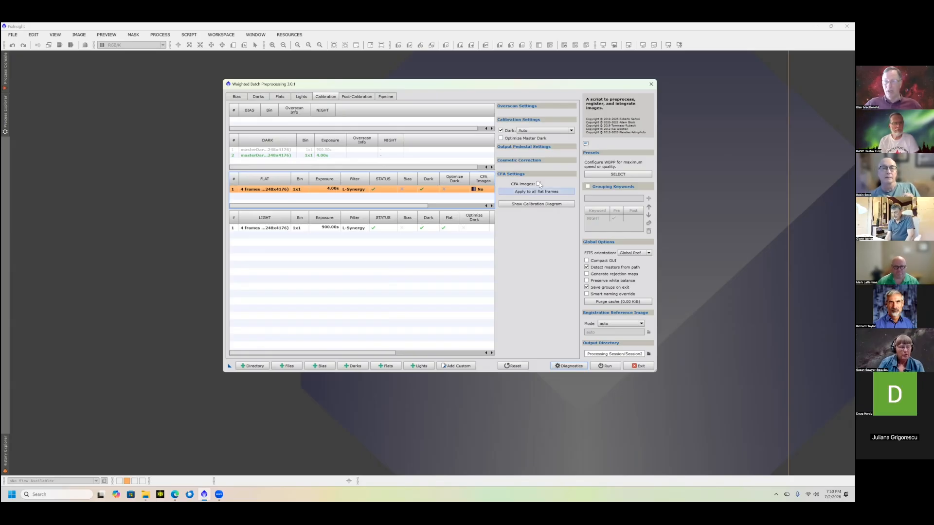
mouse_move(539, 186)
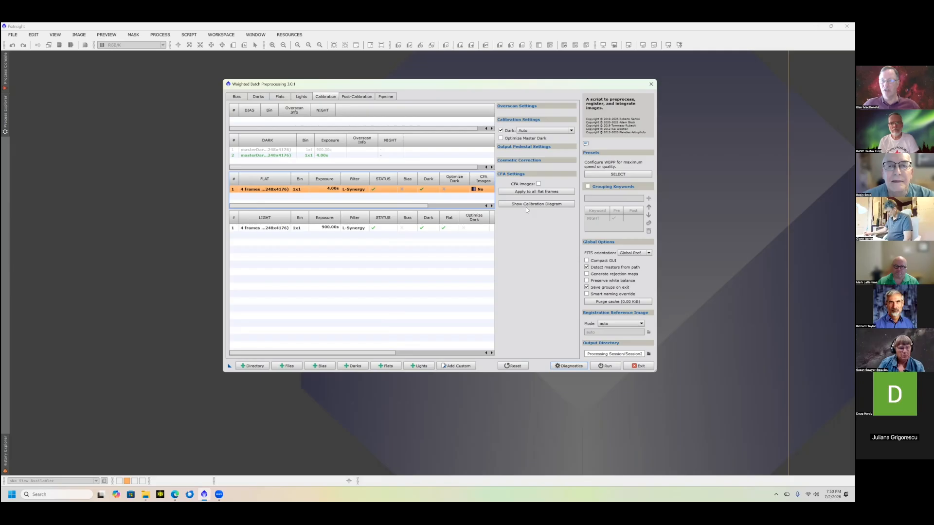
click(257, 192)
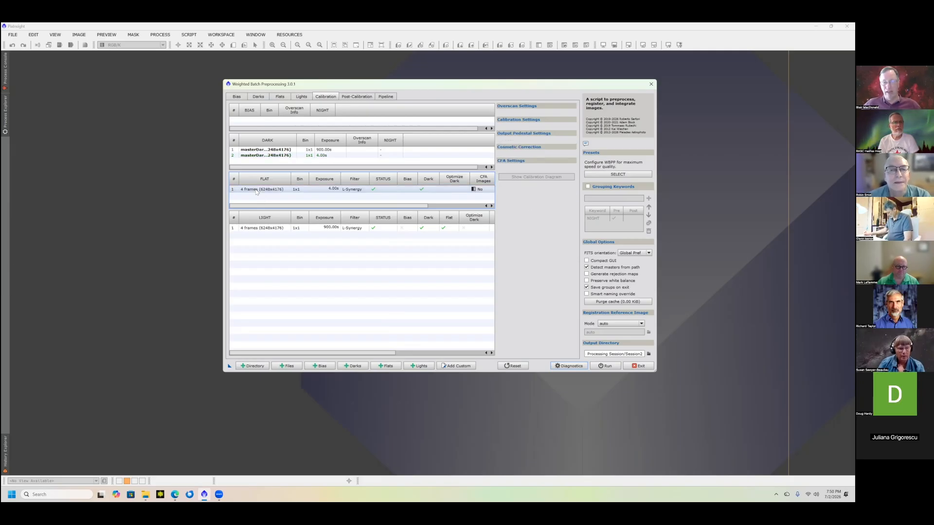
click(257, 192)
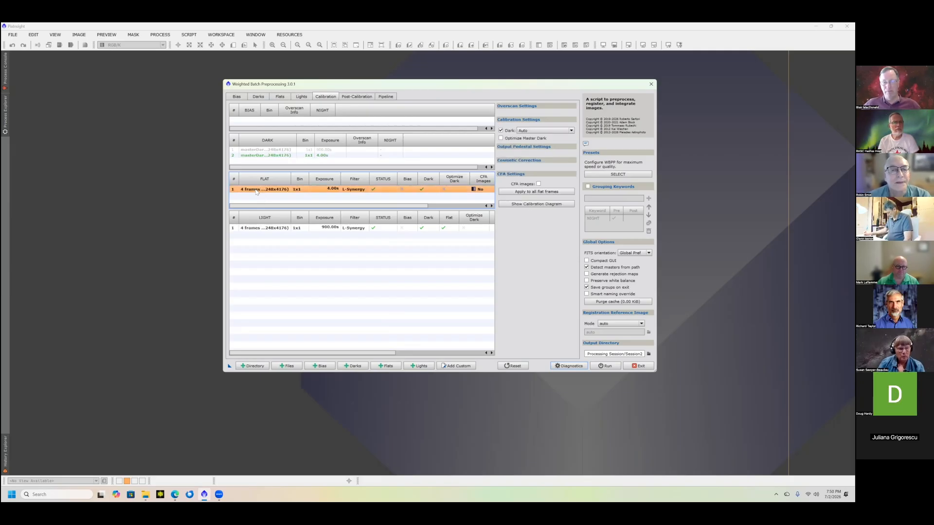
click(538, 184)
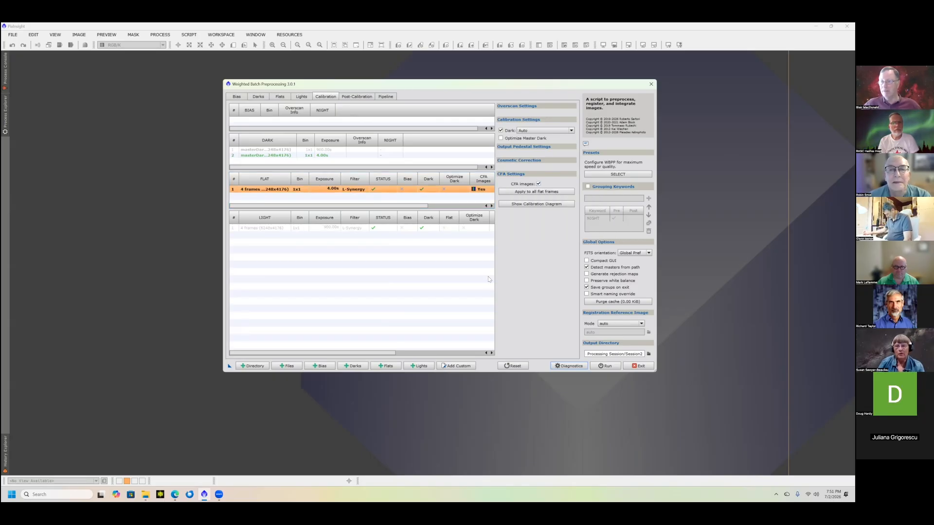
- Apply the flat group's CFA setting to all flat frames and view its calibration flow diagram
click(523, 194)
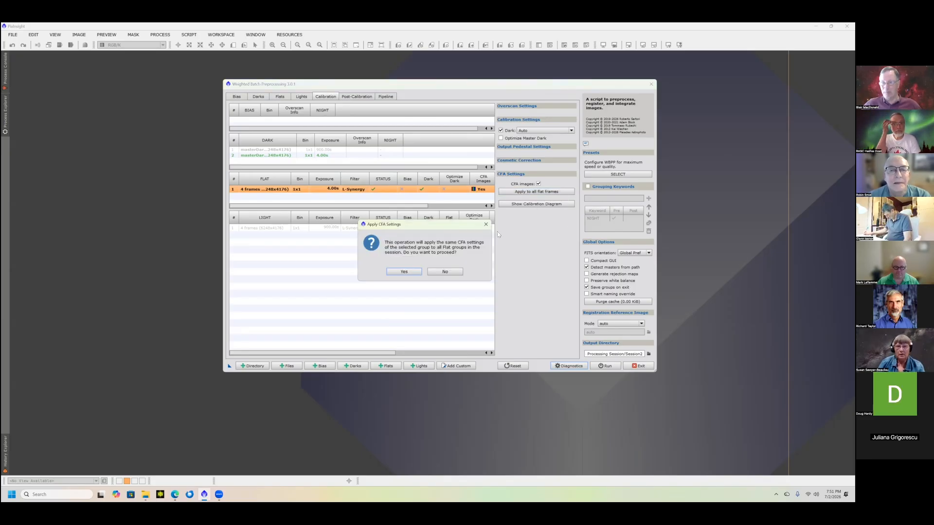
click(402, 272)
click(514, 204)
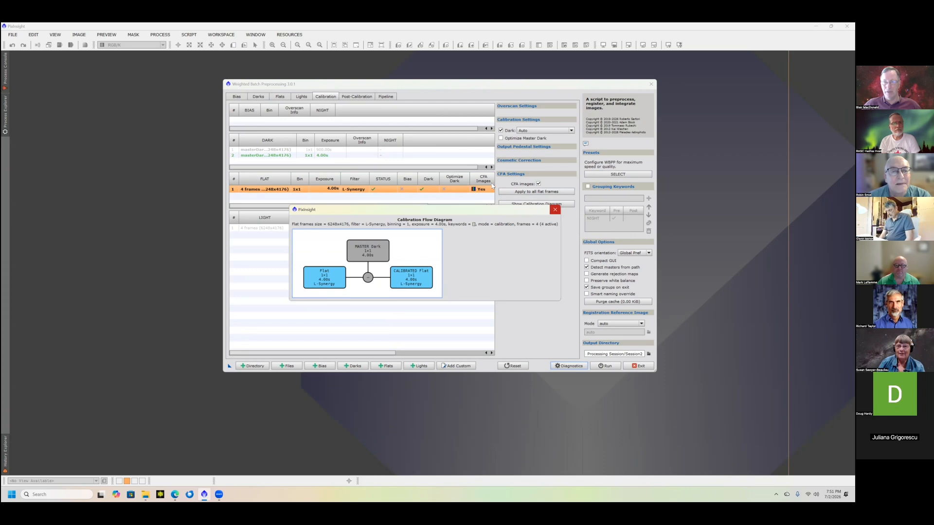
click(555, 210)
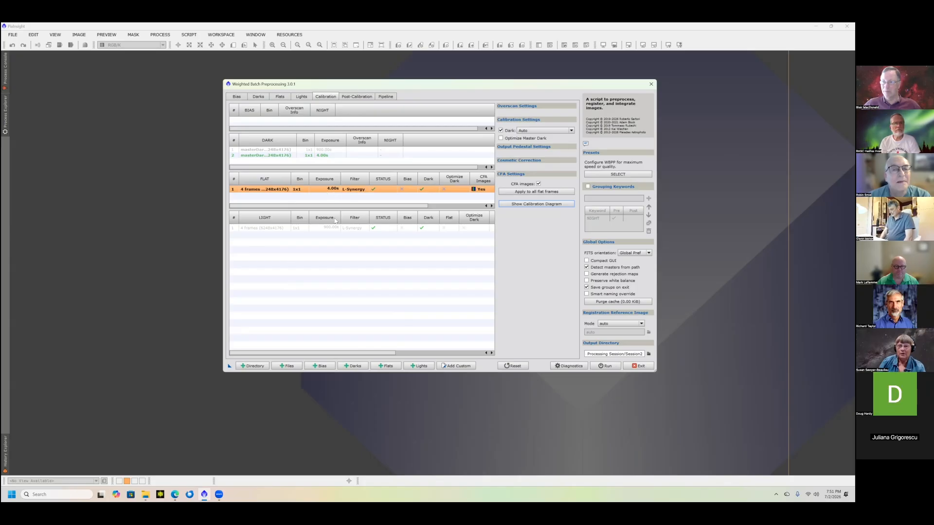
- Mark the 900-second light group as CFA images with mosaic pattern RGGB and DeBayer method VNG
click(357, 230)
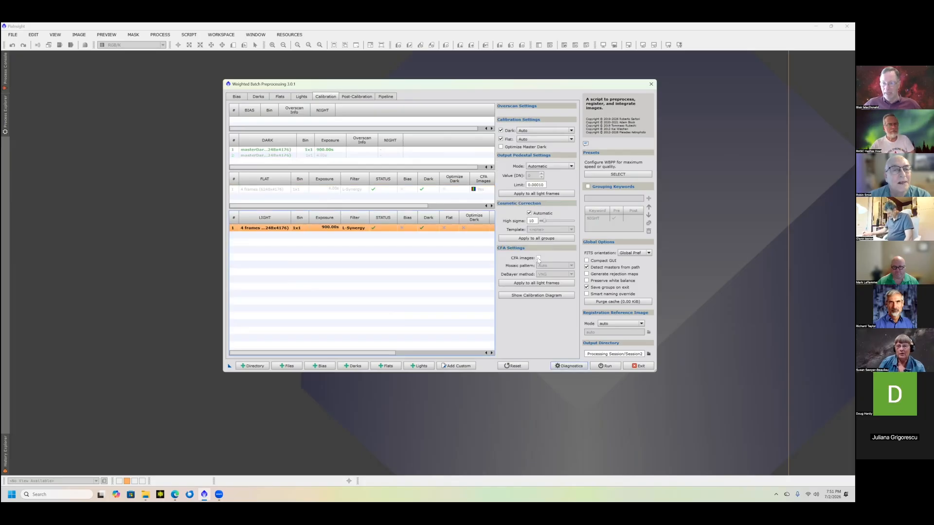
click(538, 258)
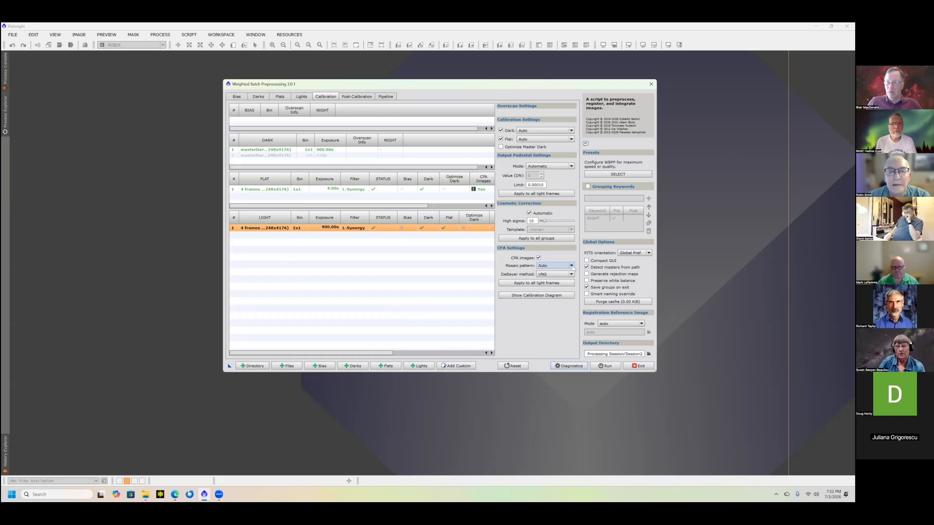
click(545, 266)
click(544, 278)
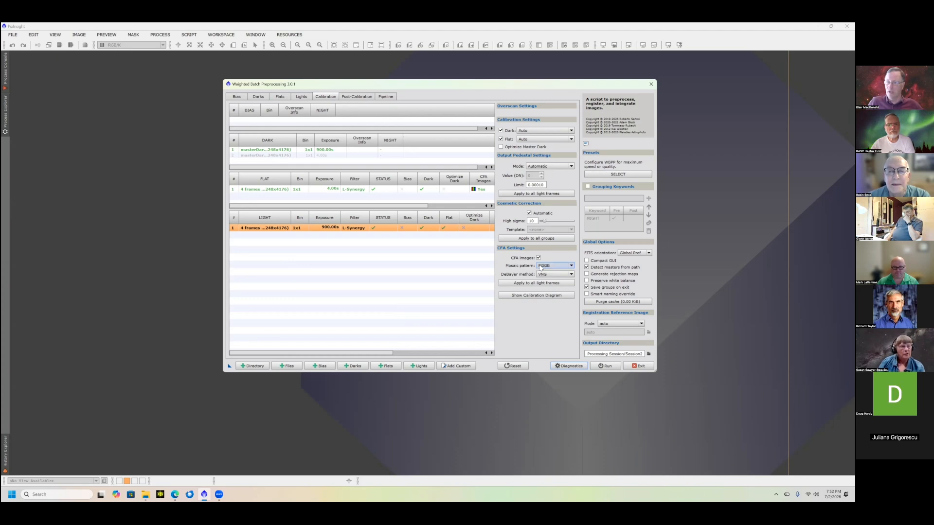
click(572, 275)
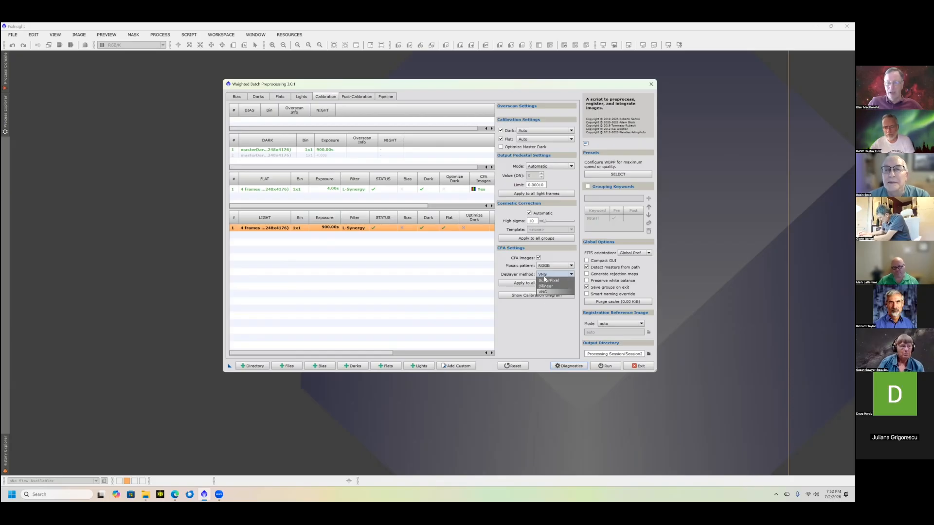
click(545, 292)
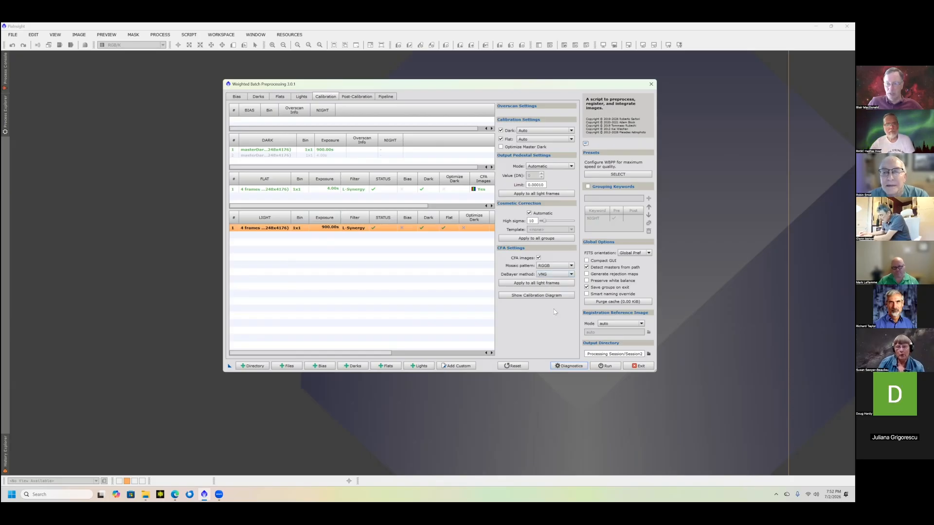
- Apply the light group's CFA settings to all light frames and view its calibration flow diagram
click(526, 285)
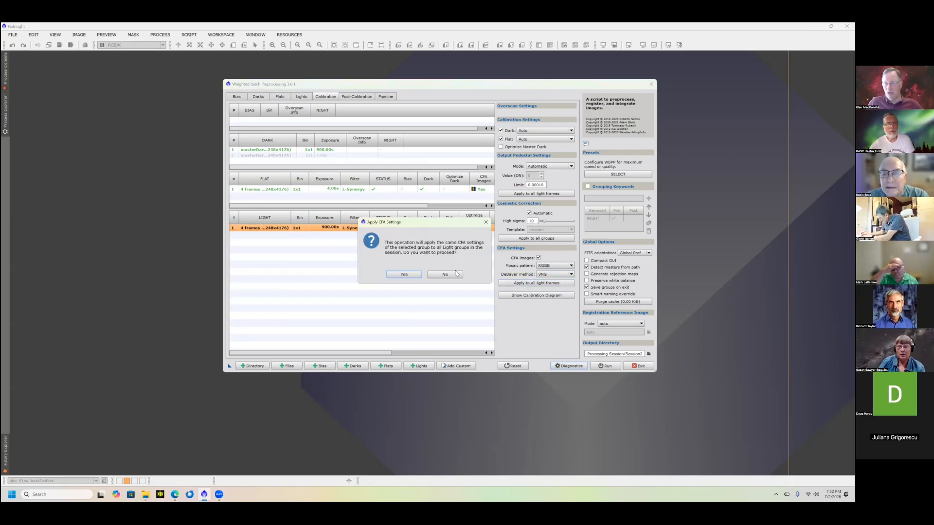
click(404, 274)
click(553, 295)
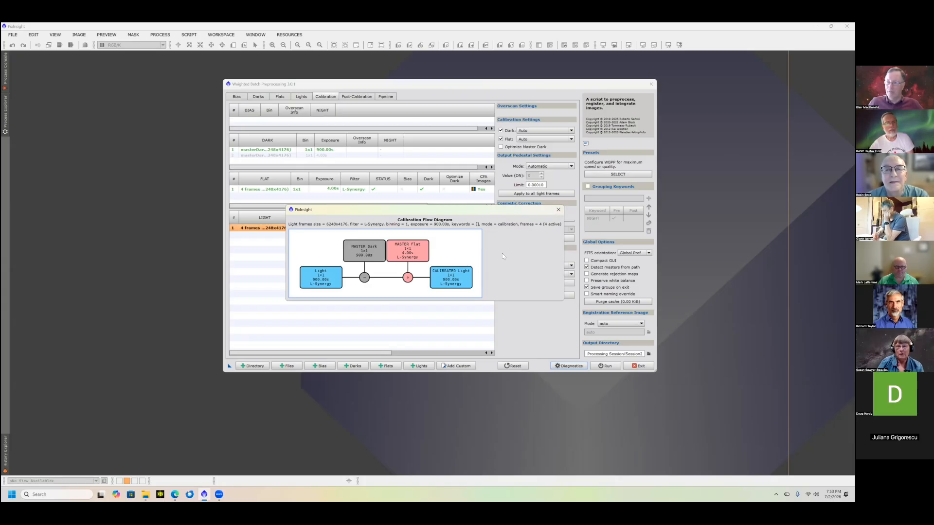
click(558, 210)
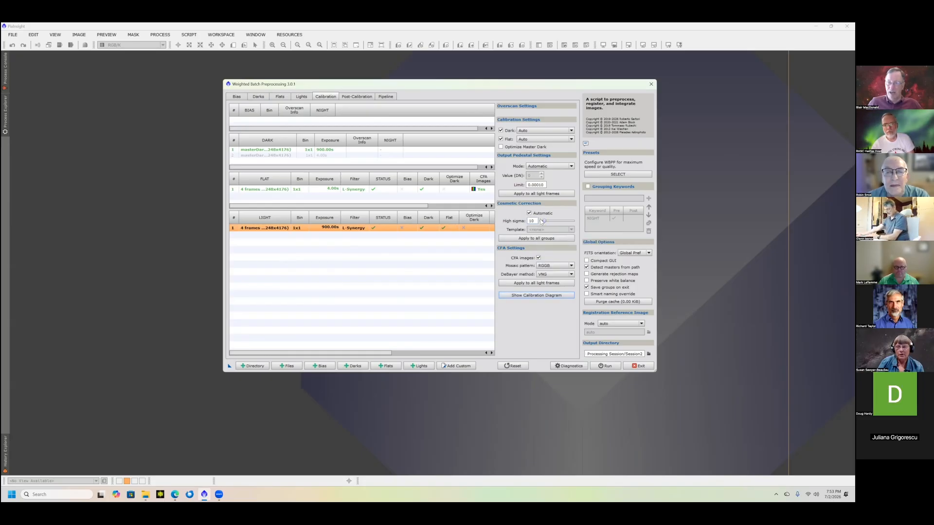
- Examine the light group's cosmetic correction, flat selection and output pedestal settings, along with the global options
mouse_move(542, 222)
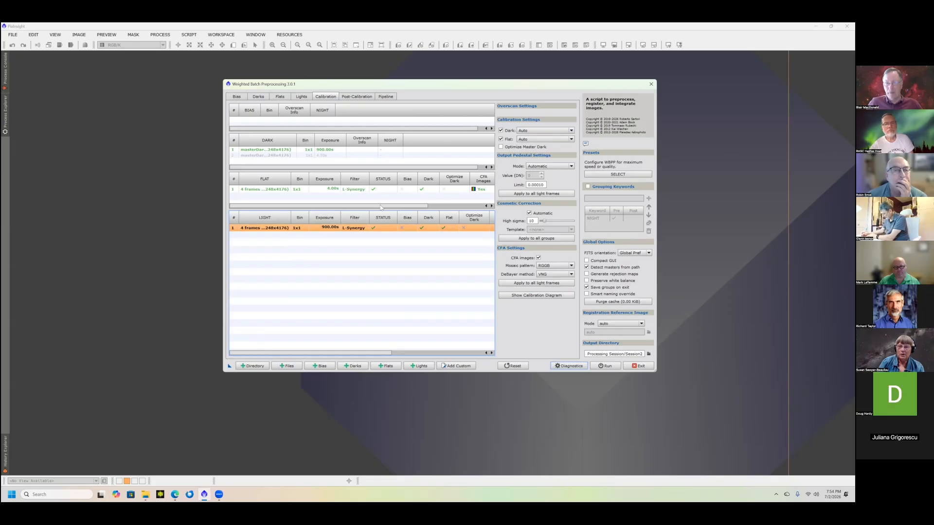
click(572, 139)
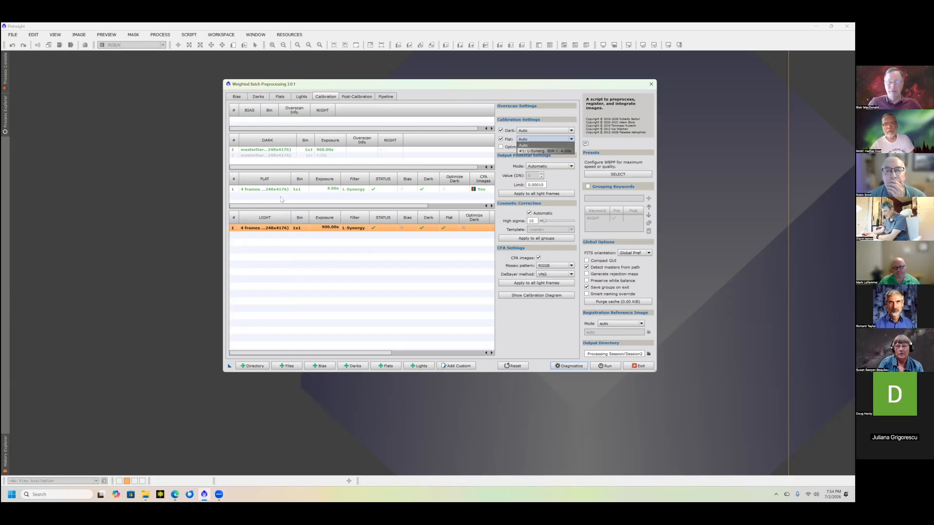
click(297, 307)
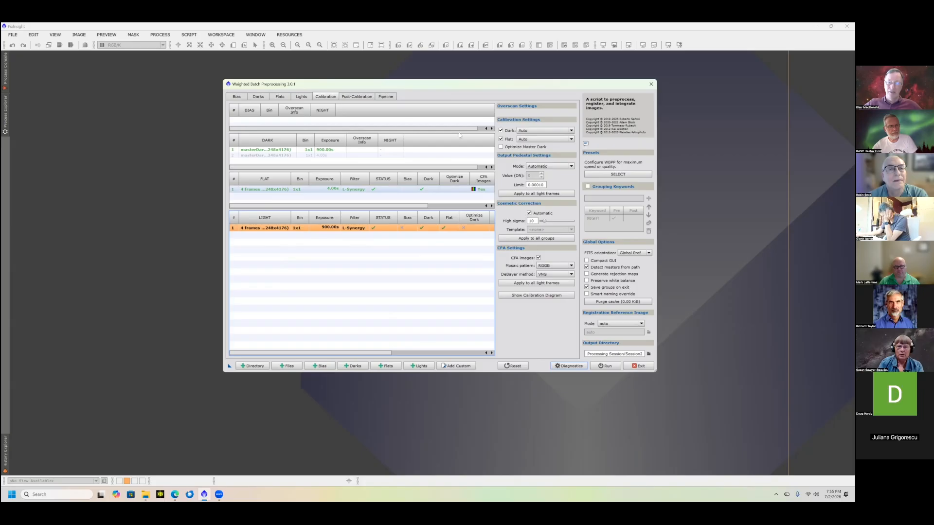
mouse_move(503, 150)
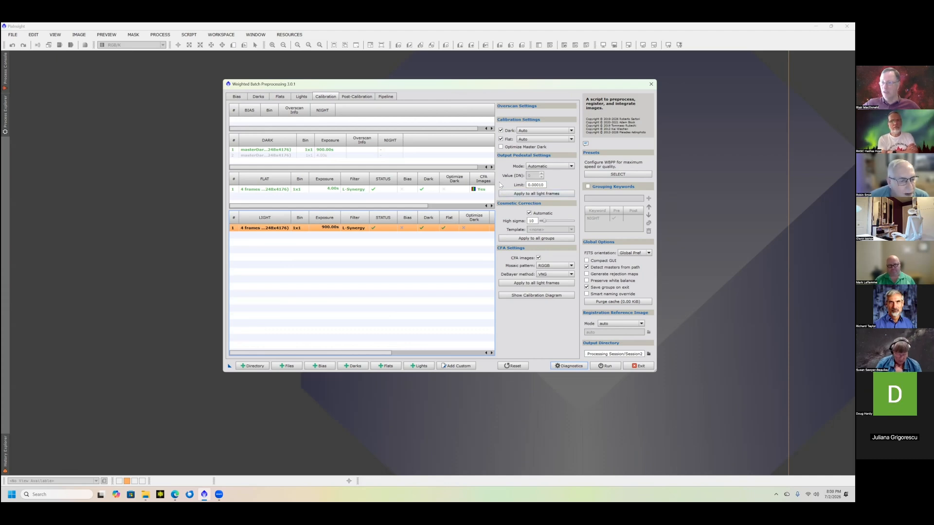
mouse_move(500, 185)
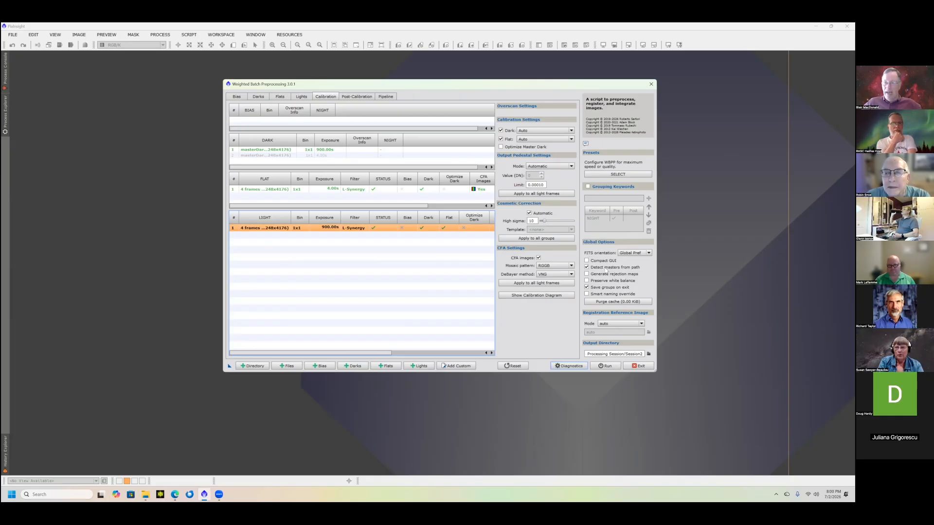
mouse_move(607, 271)
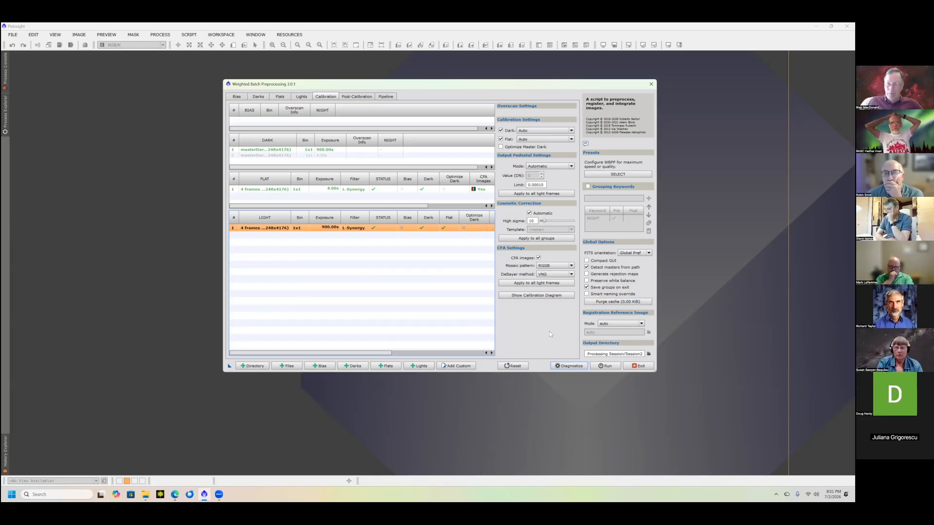
- Review the available speed and quality presets without applying any of them
click(611, 176)
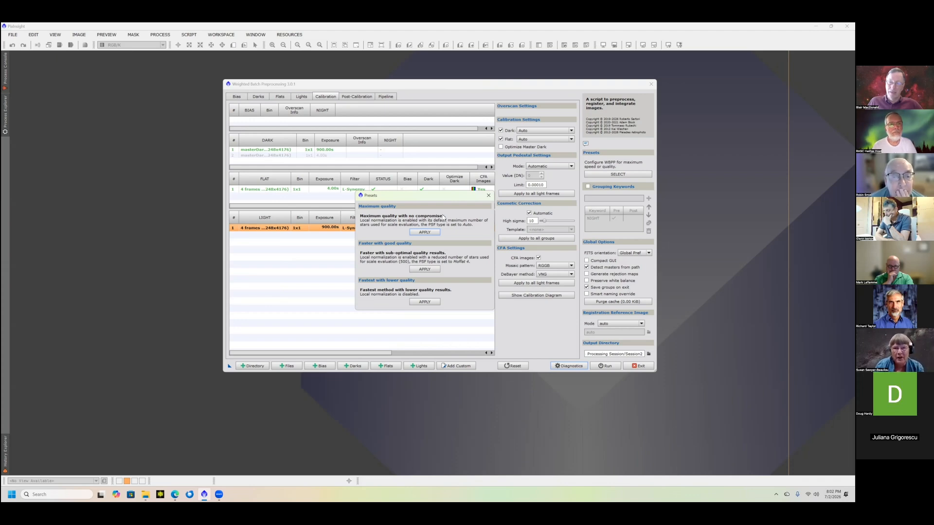
click(487, 197)
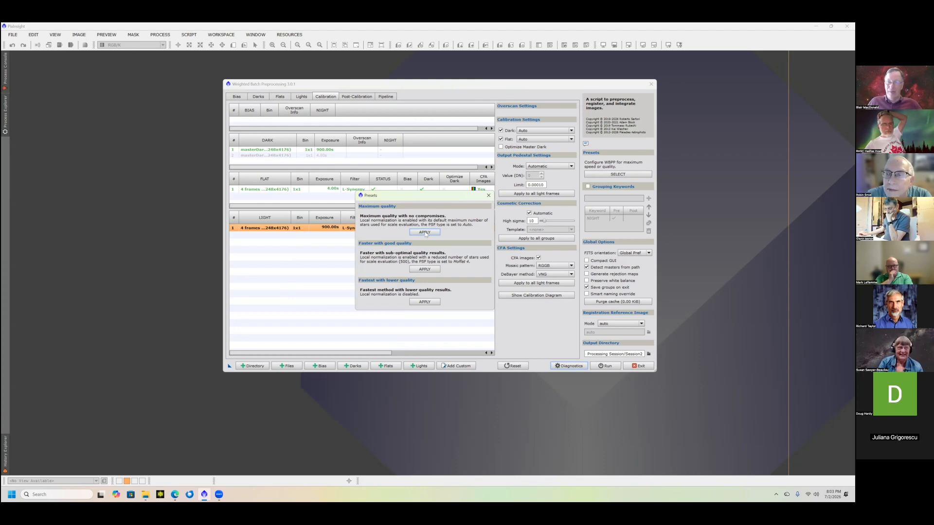
click(489, 195)
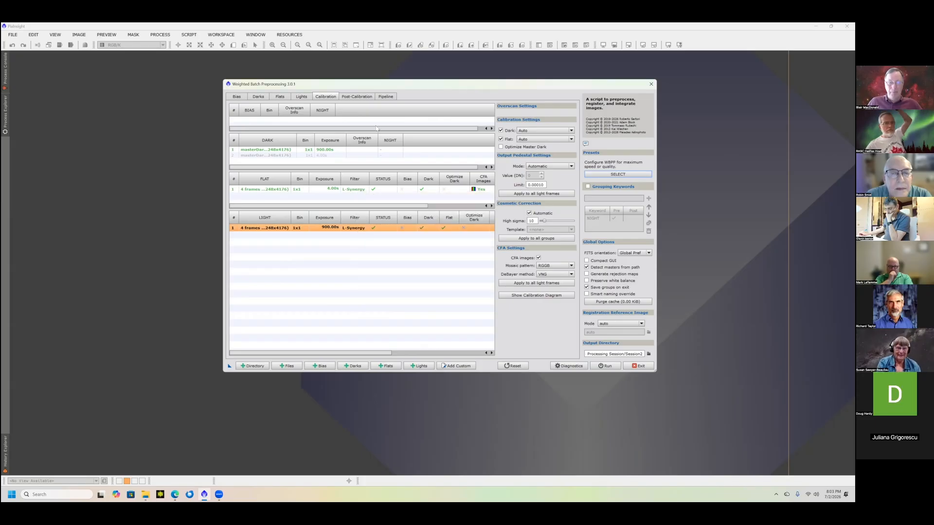
- Examine the post-calibration exposure tolerance and the Debayer channel options for the light group
click(356, 98)
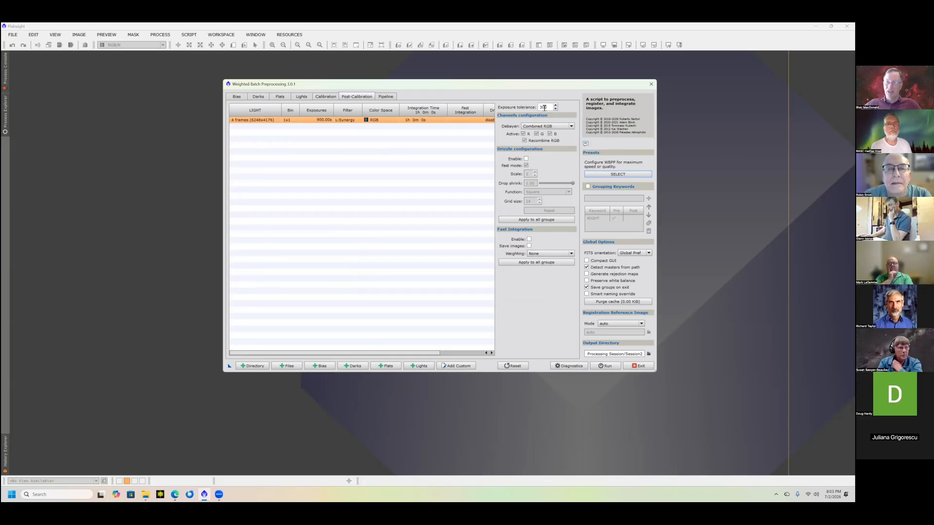
mouse_move(547, 107)
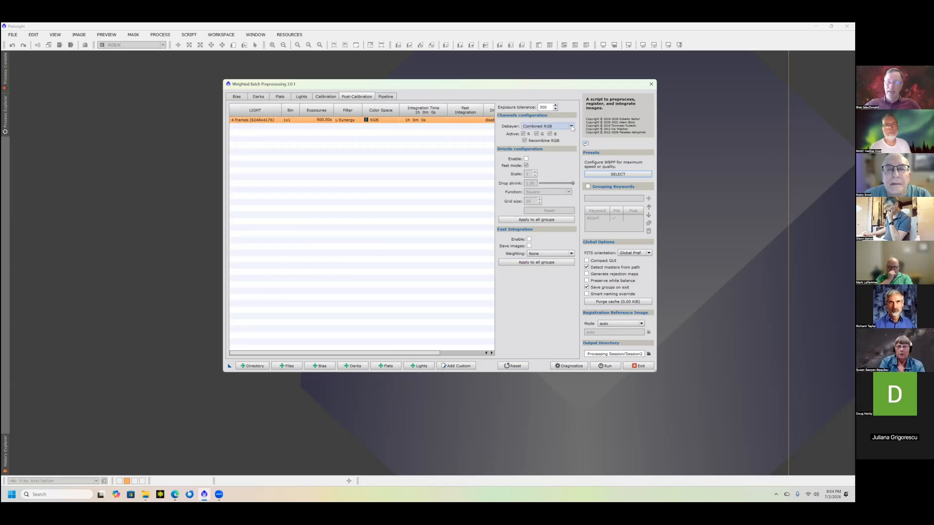
mouse_move(572, 128)
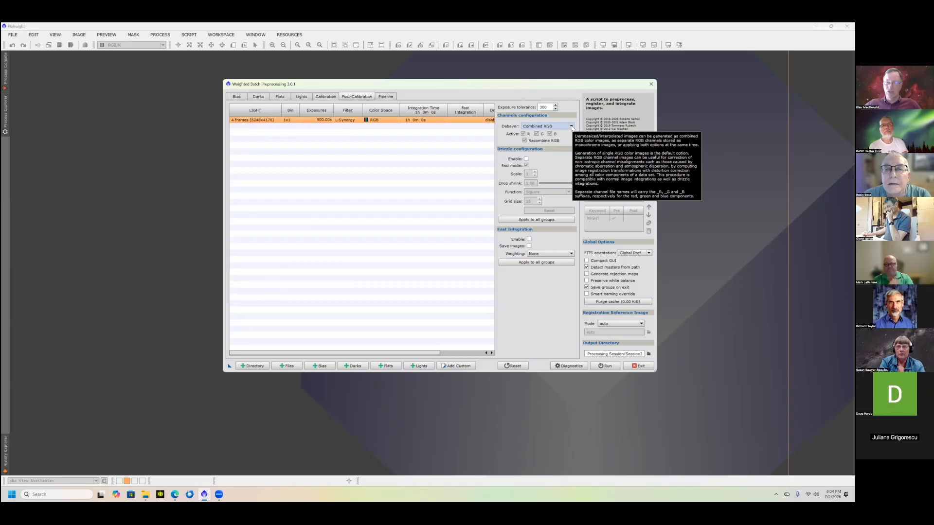
click(572, 128)
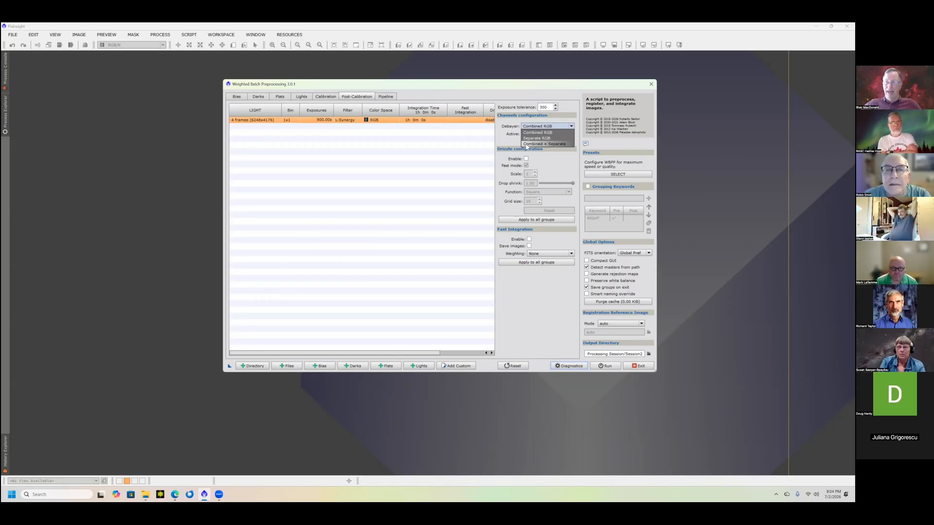
click(499, 134)
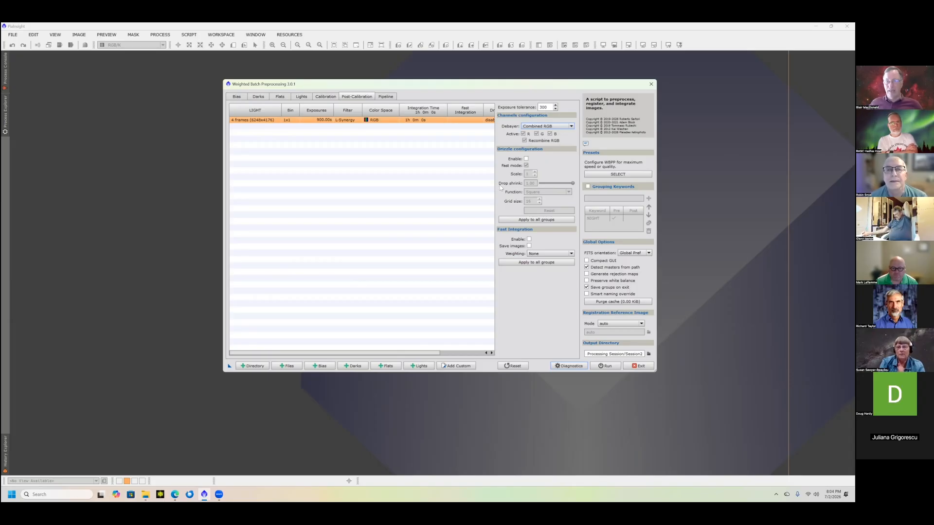
mouse_move(501, 187)
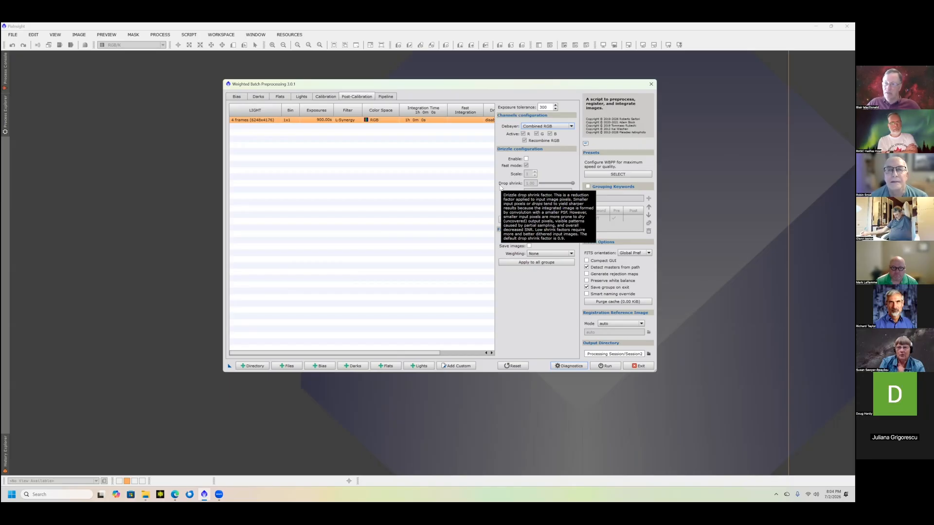
click(572, 127)
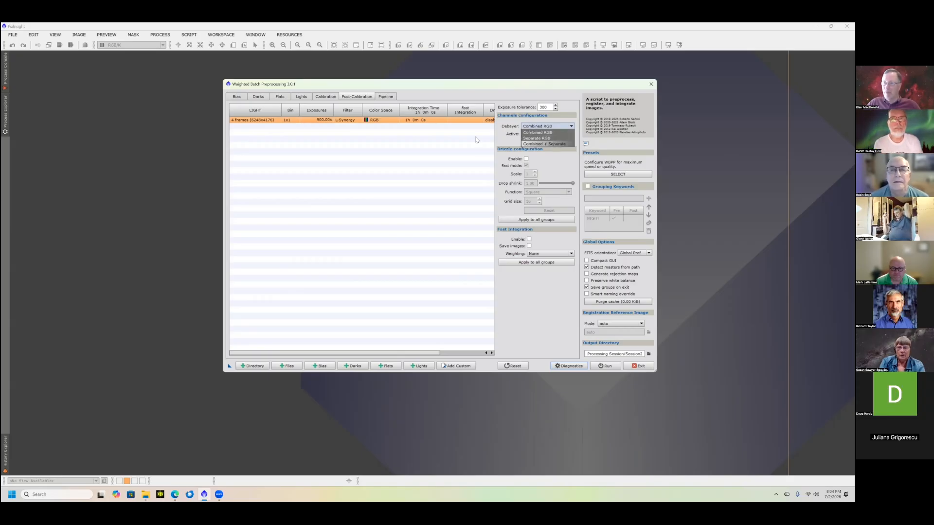
click(496, 149)
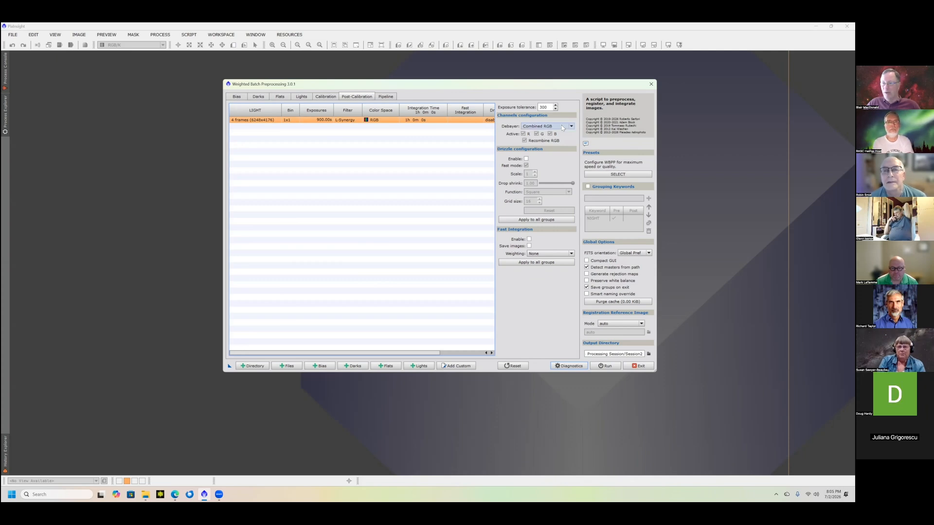
mouse_move(562, 127)
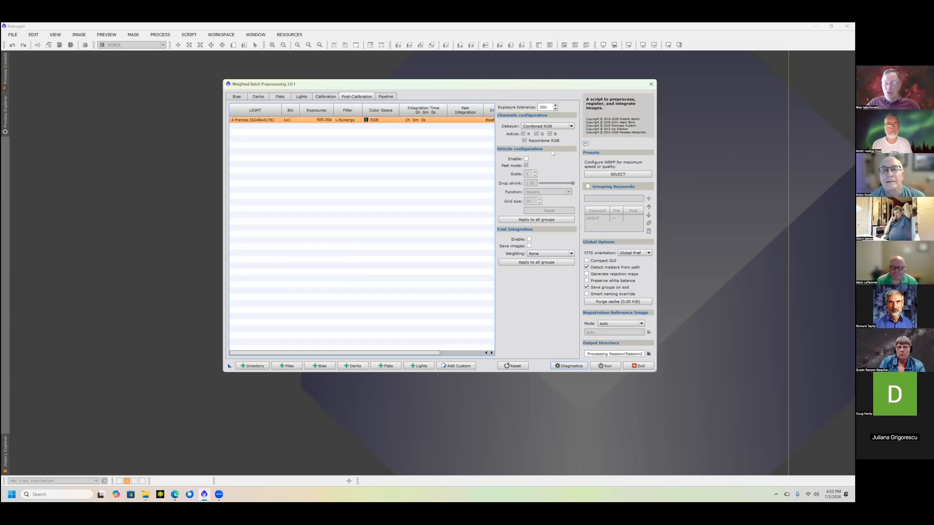
- Try out drizzle and its scale setting for the light group, leaving drizzle disabled
click(526, 159)
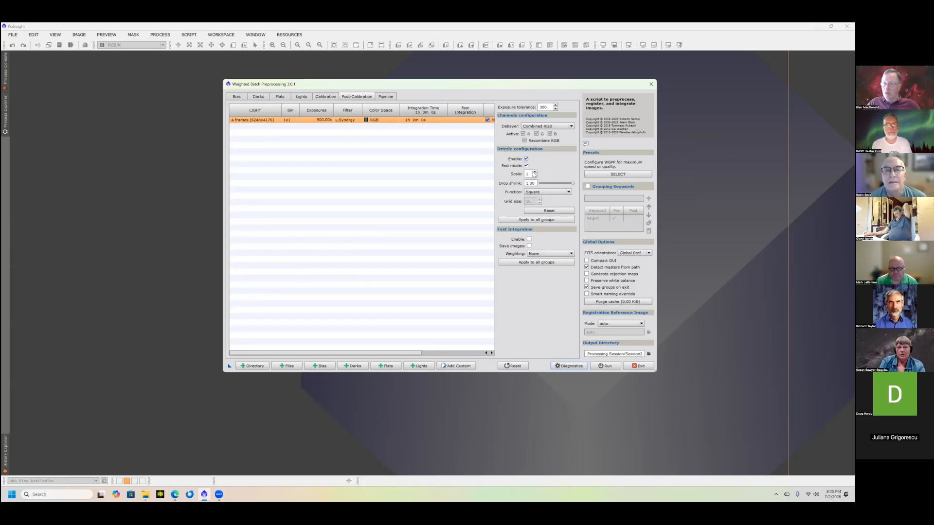
click(535, 173)
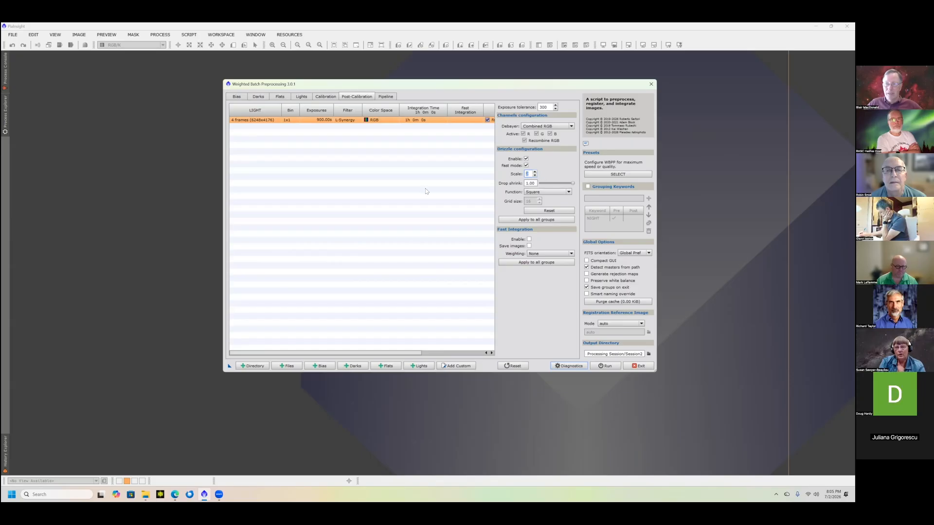
click(535, 175)
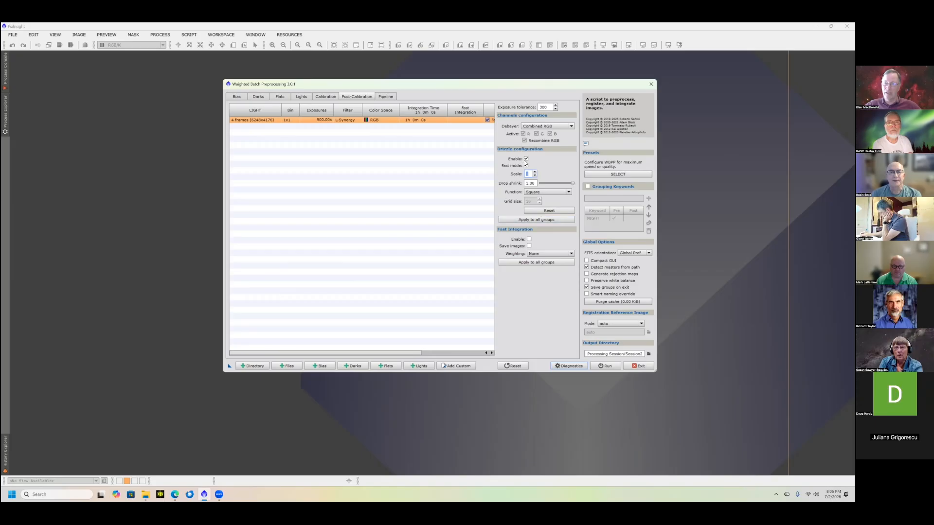
click(526, 160)
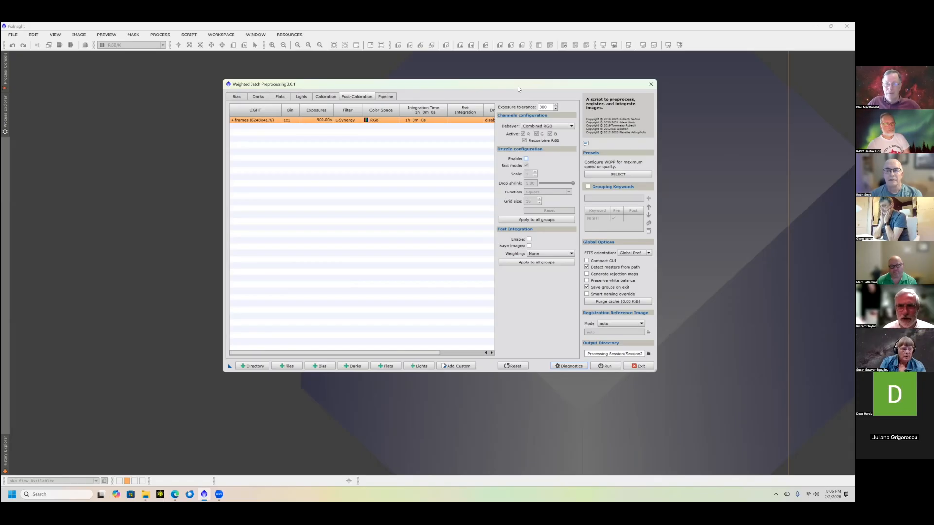
drag(541, 84, 501, 62)
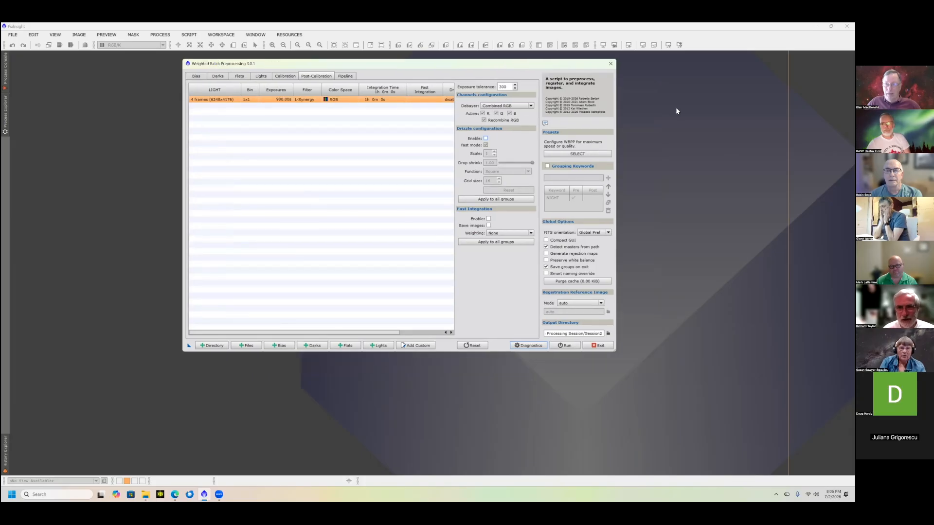
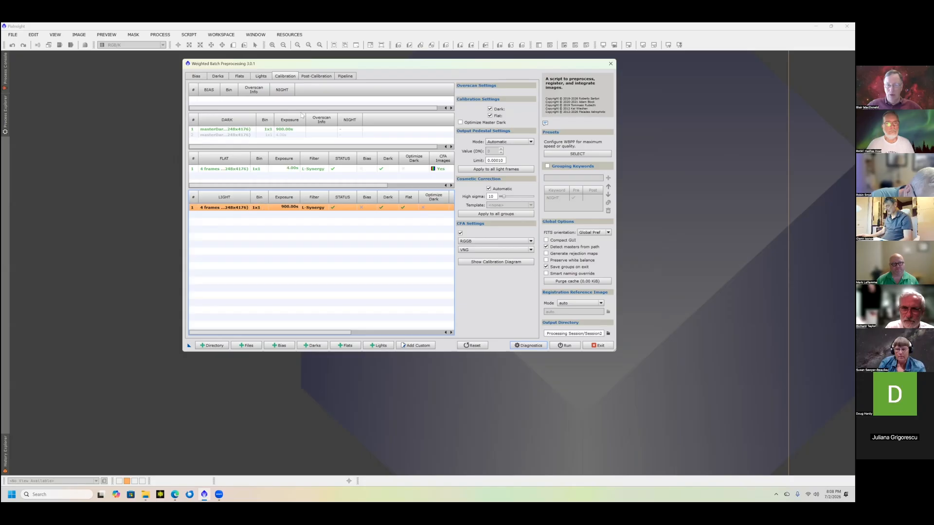
- Examine the pipeline's planned operations, including debayering, measurements and bad frames rejection
click(347, 77)
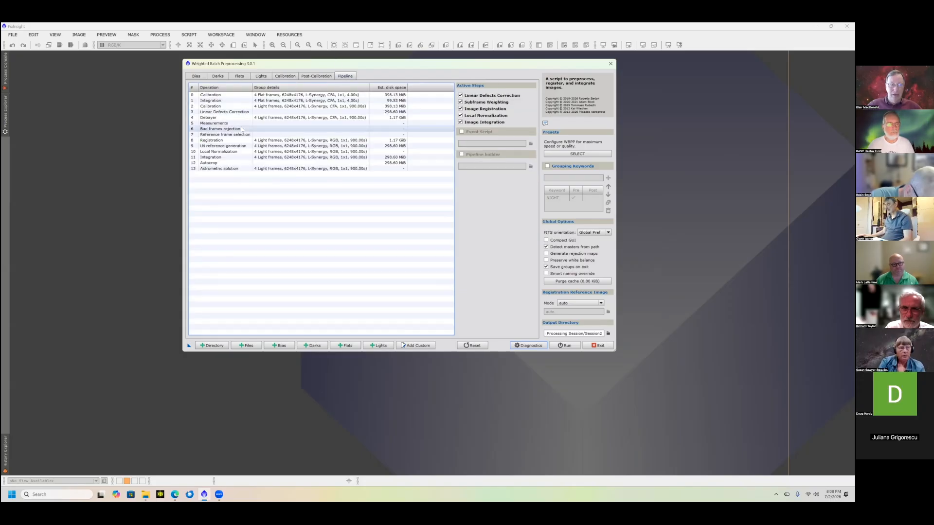
click(210, 119)
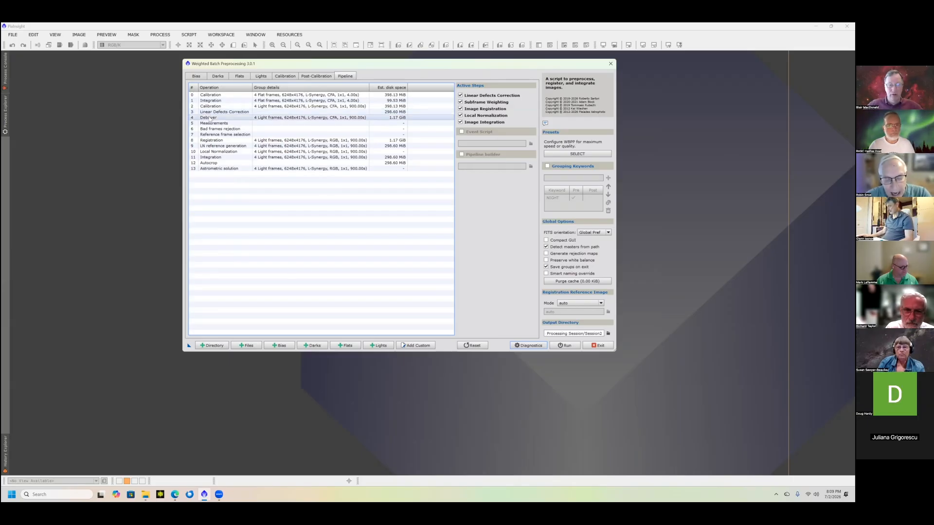
click(211, 124)
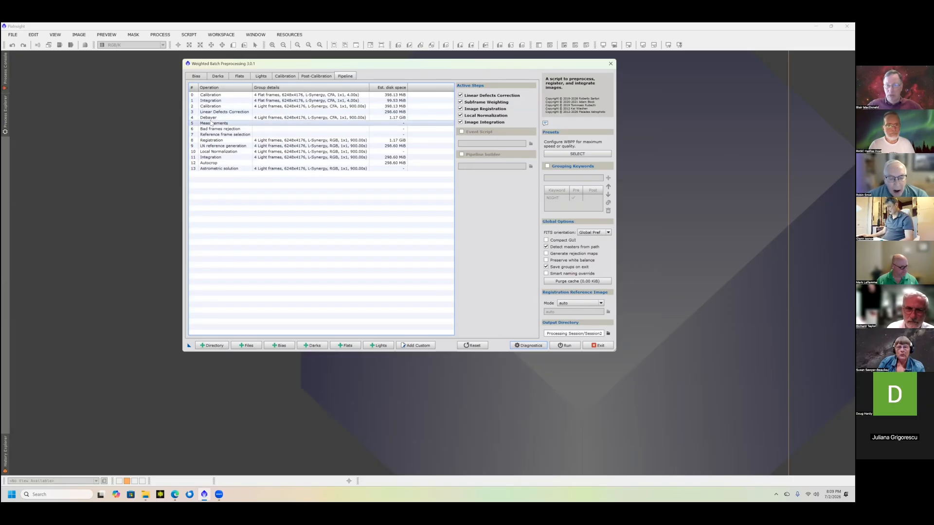
click(213, 129)
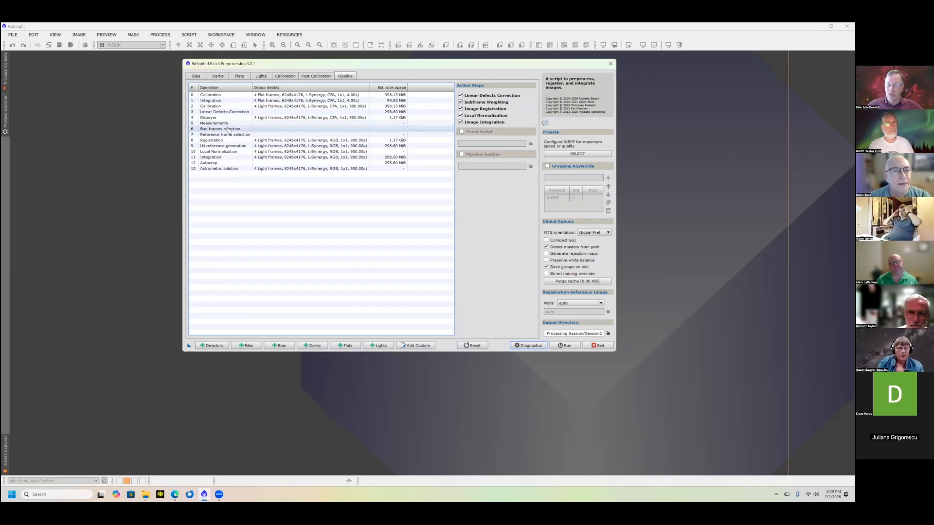
click(417, 125)
click(418, 127)
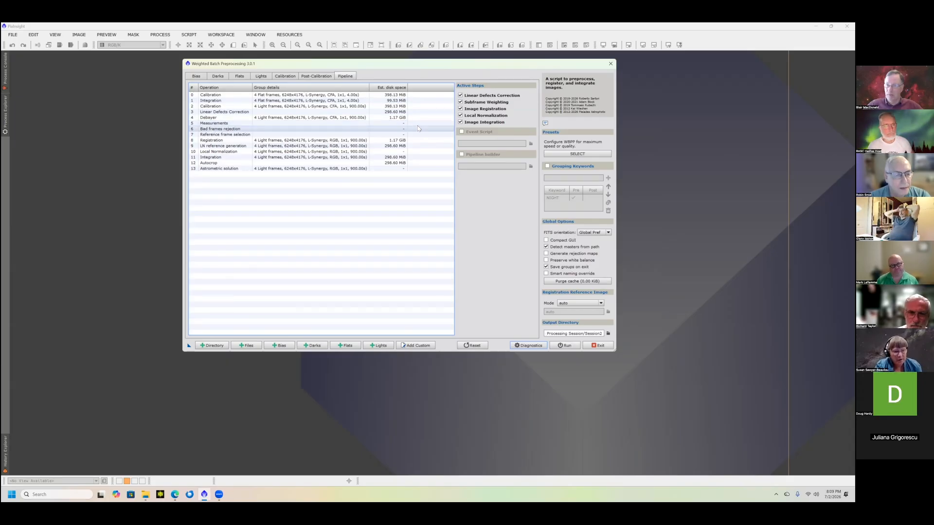
click(415, 124)
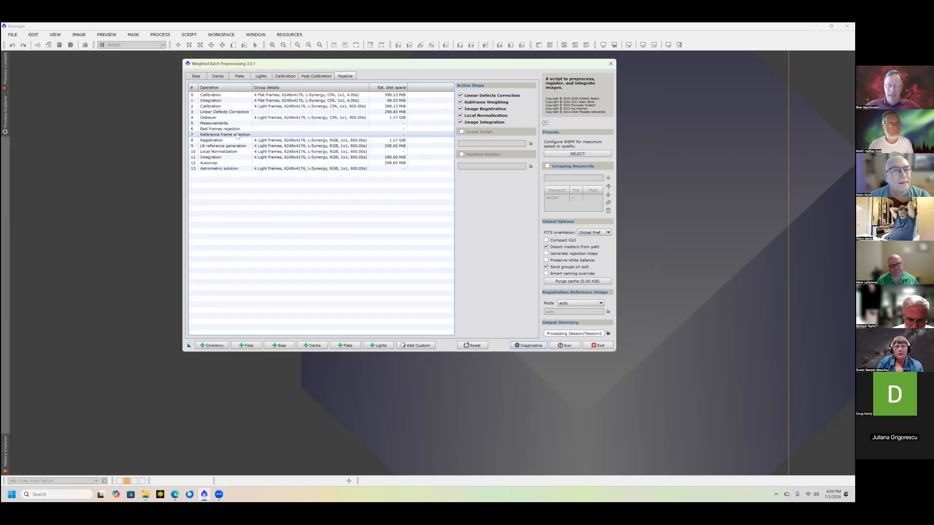
- Compare the calibration setup with the pipeline, and examine its LN reference generation and local normalization operations
click(261, 76)
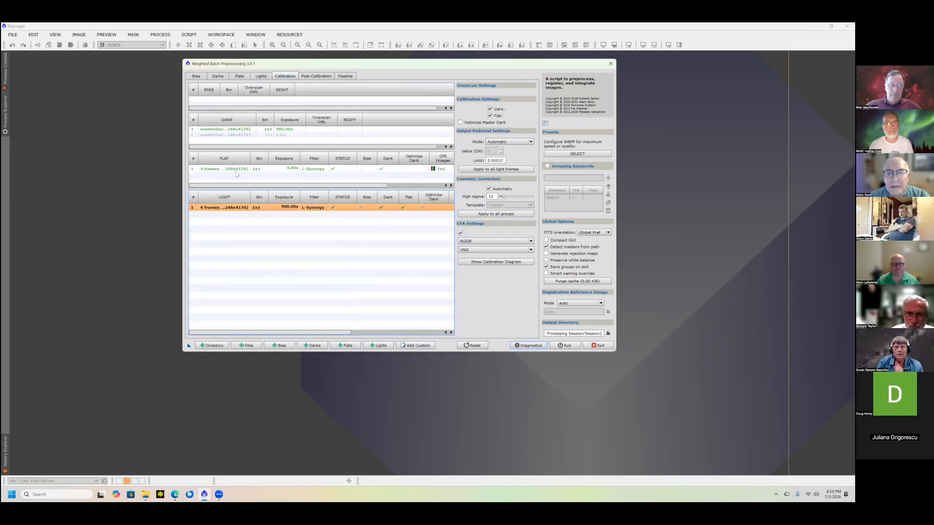
click(346, 77)
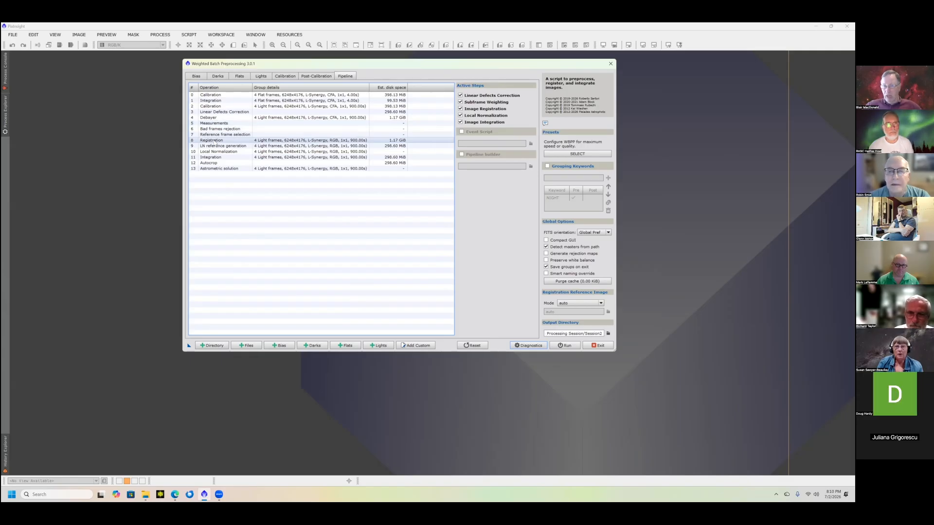
click(215, 146)
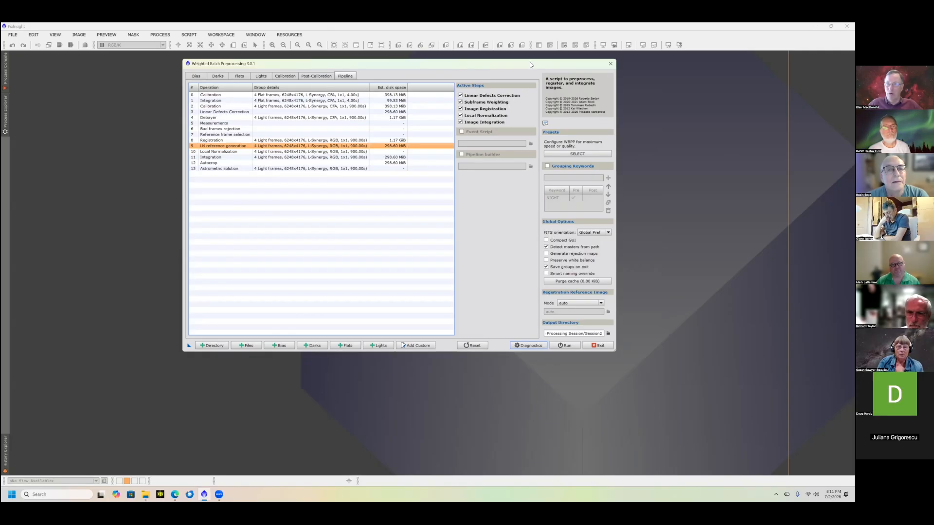
drag(531, 65, 536, 71)
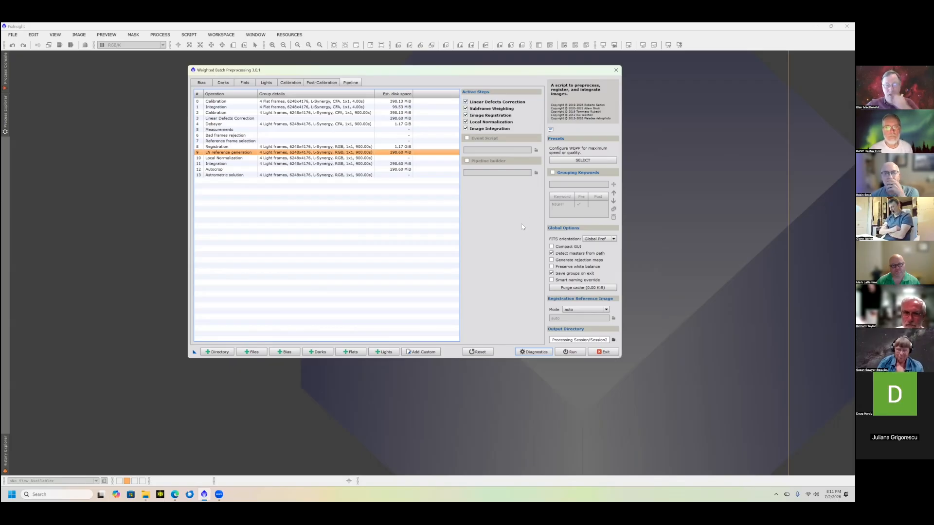
click(234, 158)
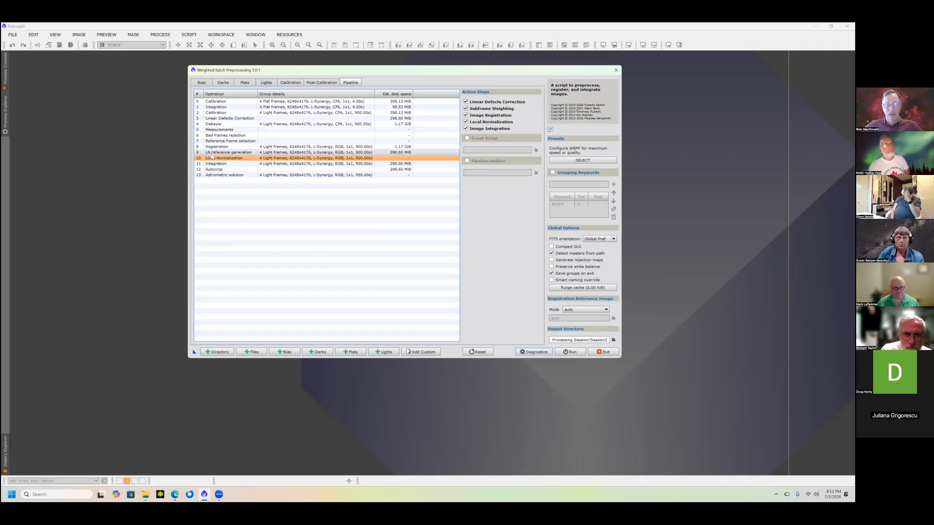
- Review the subframe weighting methods for the light frames and set the weights to PSF SNR
click(268, 84)
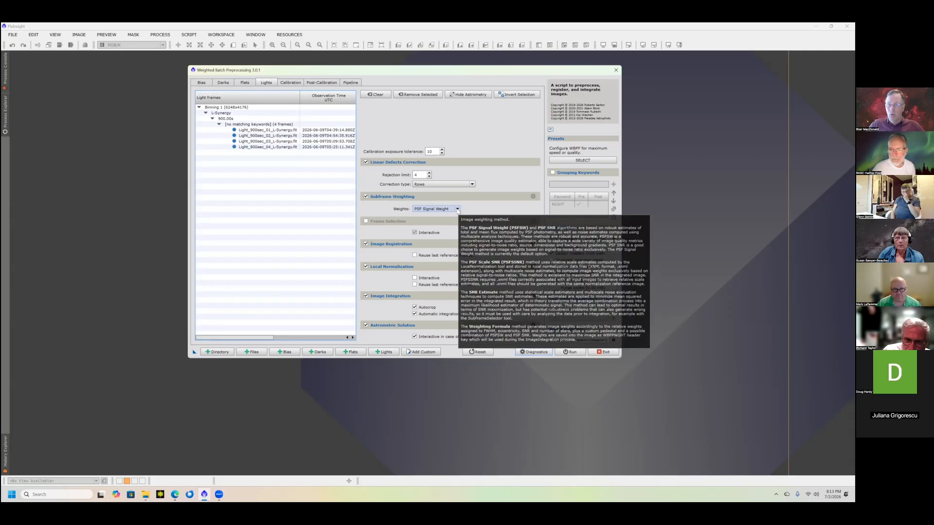
click(458, 210)
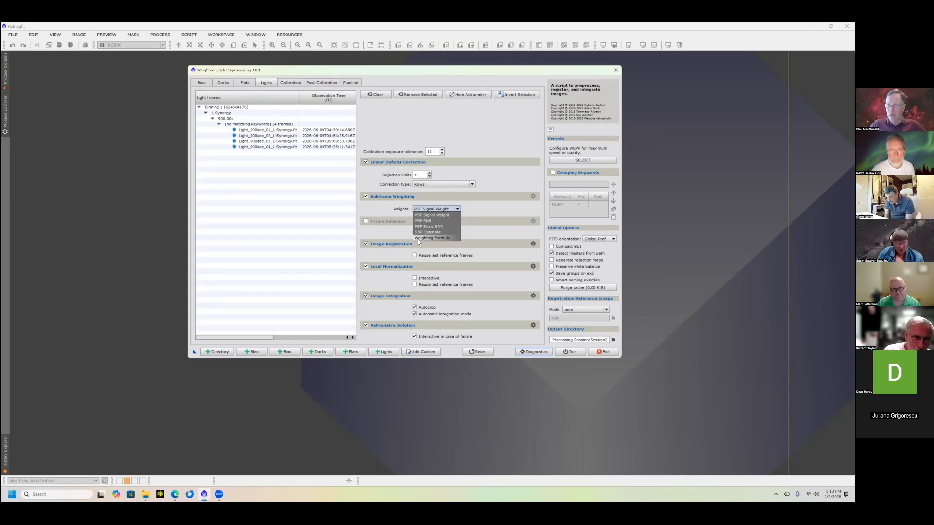
click(494, 203)
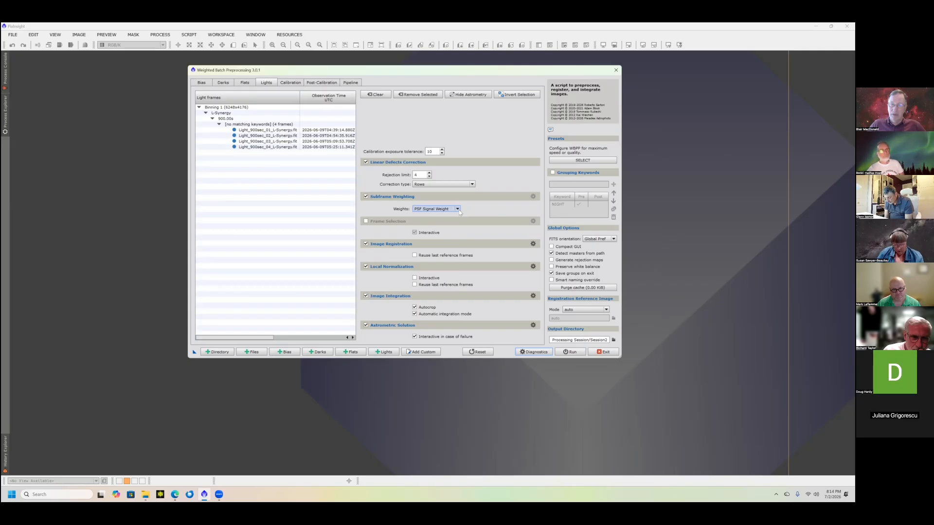
click(436, 208)
click(428, 217)
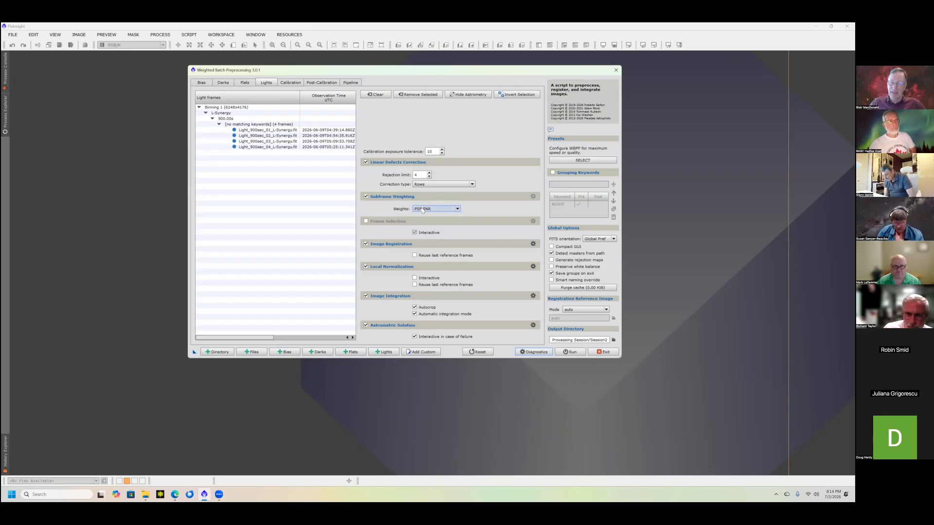
mouse_move(422, 211)
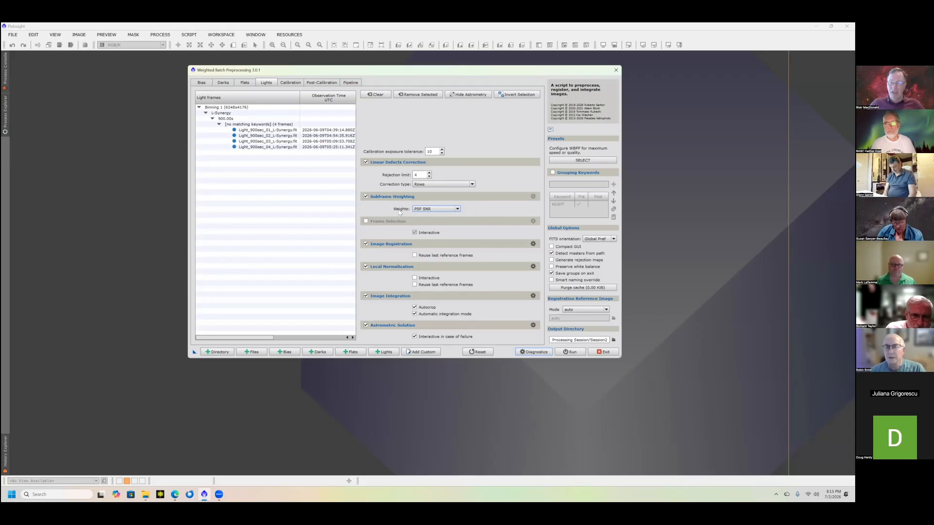
- Try out frame selection for the lights by examining its default rejection criteria, leaving frame selection disabled
click(366, 222)
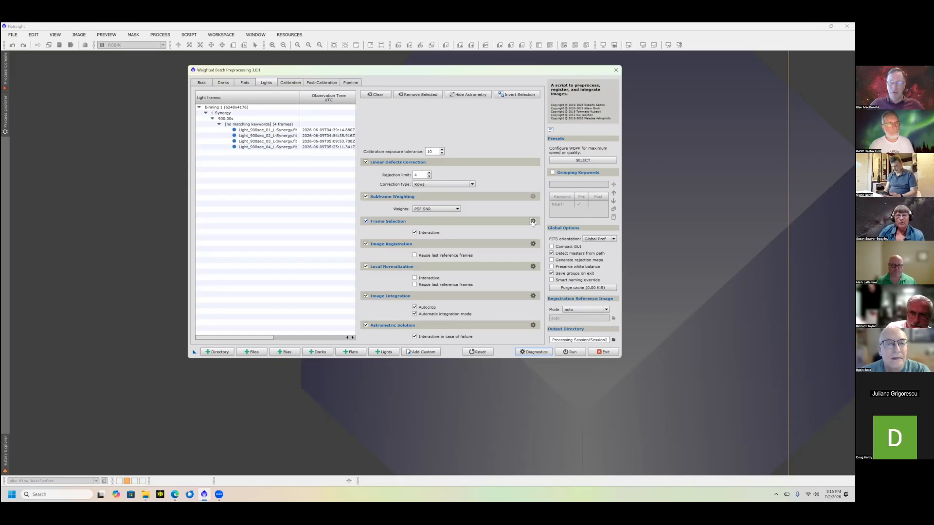
click(533, 222)
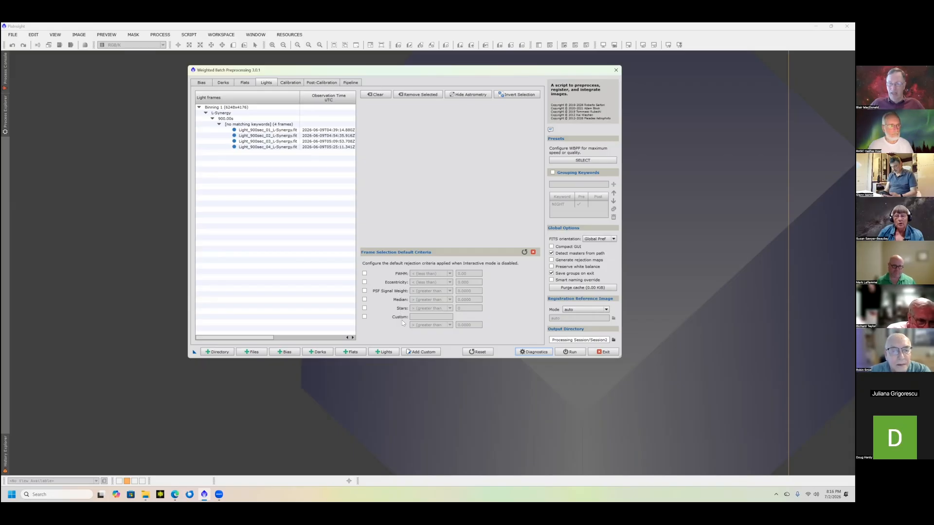
click(534, 252)
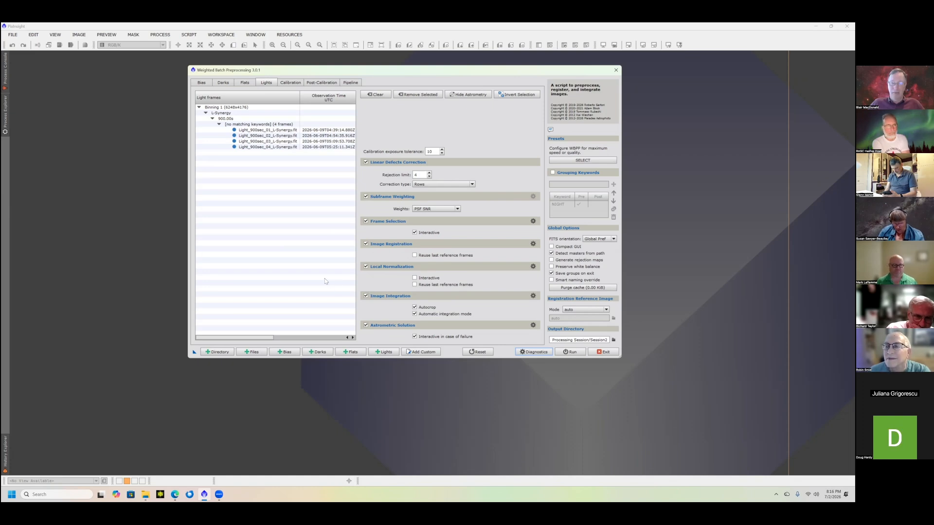
click(365, 221)
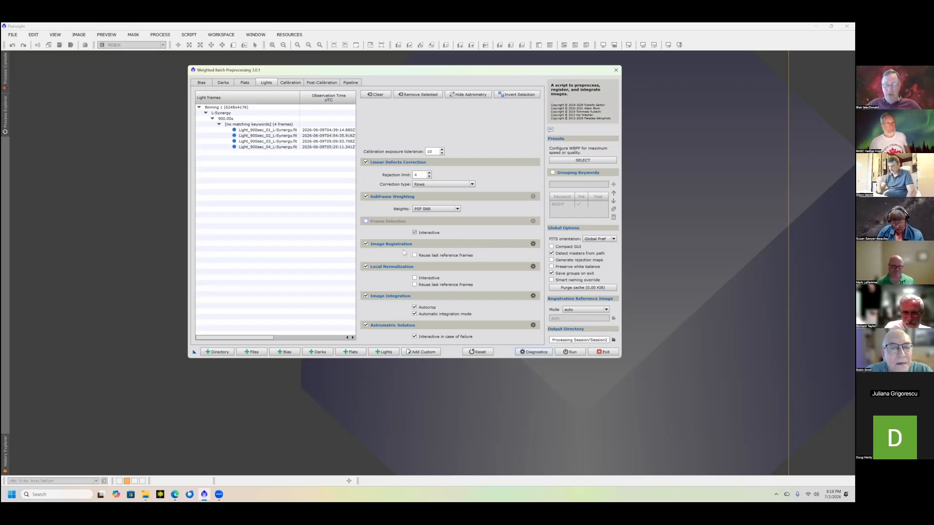
- Examine the image registration and local normalization parameters for the light frames
click(533, 244)
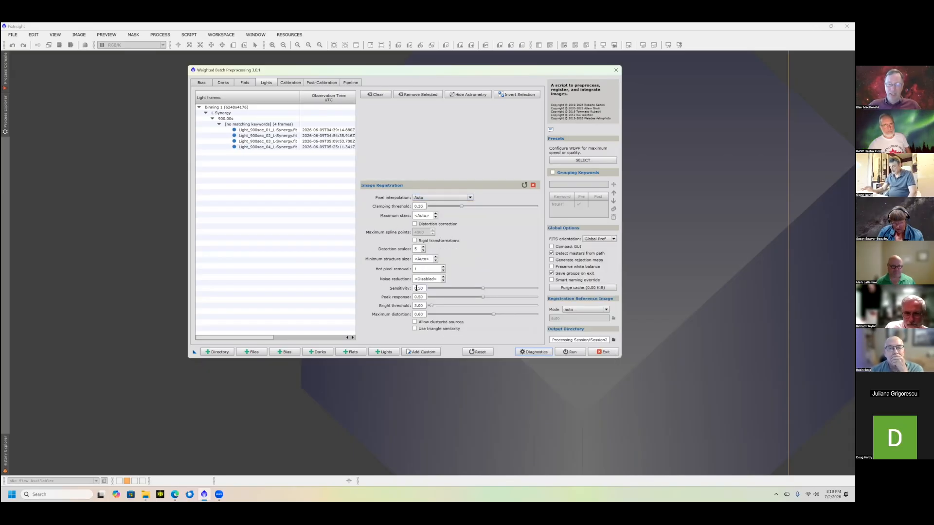
mouse_move(417, 288)
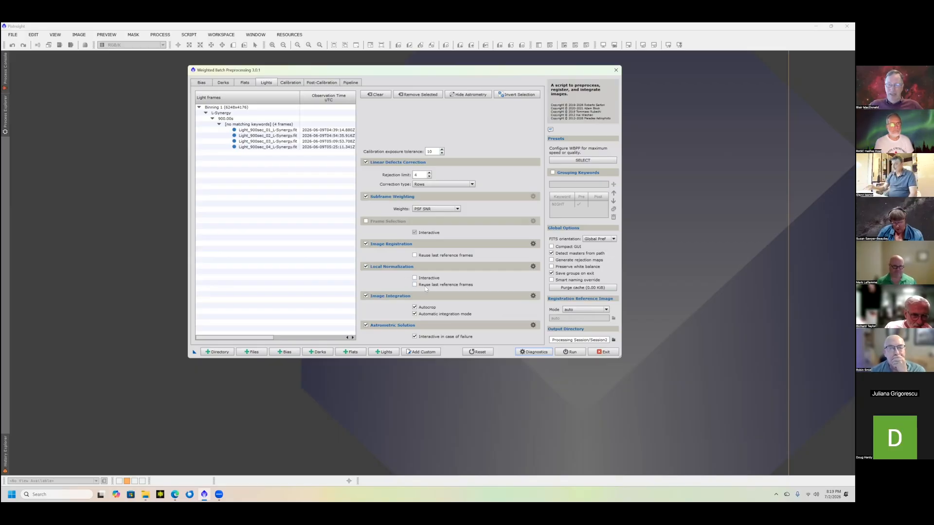
click(533, 267)
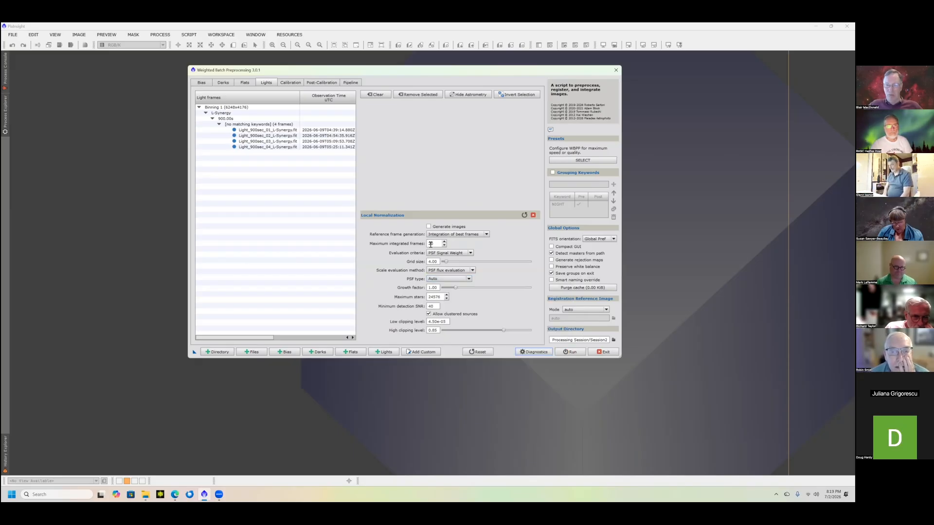
click(533, 215)
- Review the combination methods and rejection algorithms for image integration, keeping Average and Winsorized Sigma Clipping
click(533, 296)
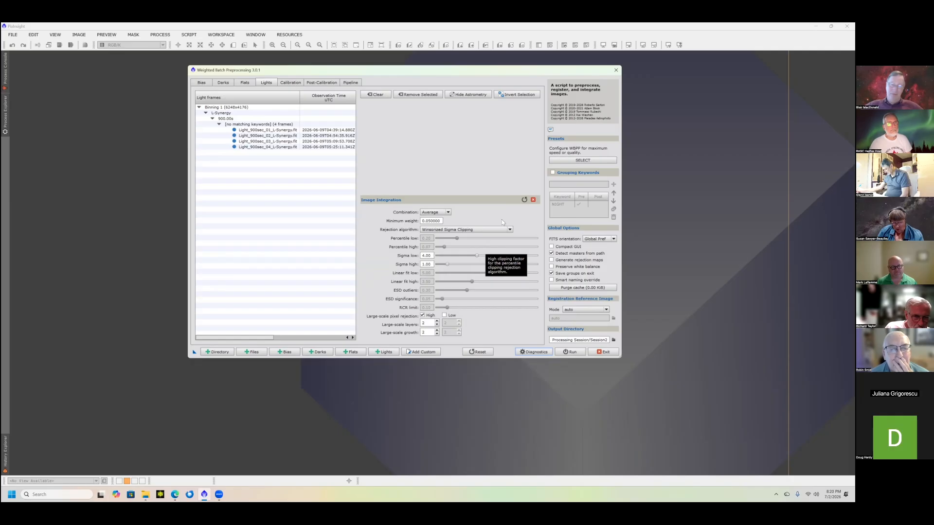
click(447, 212)
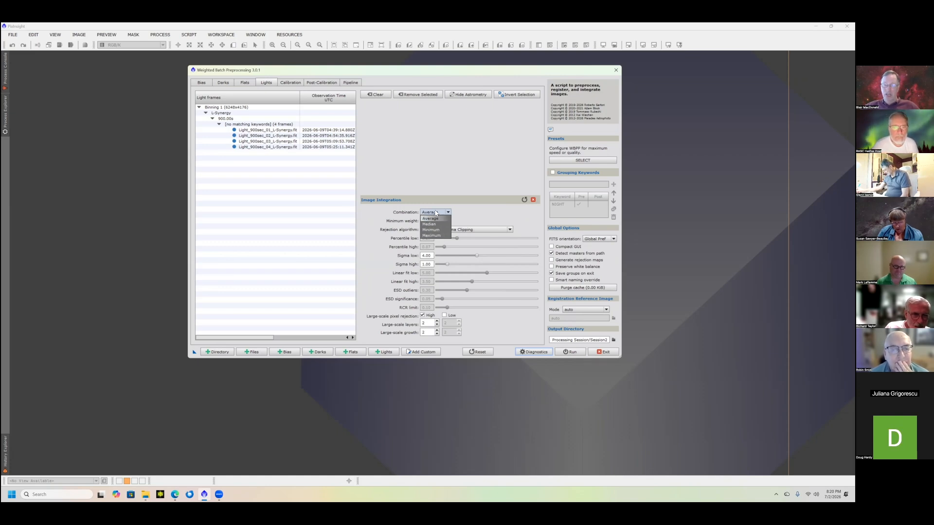
click(436, 212)
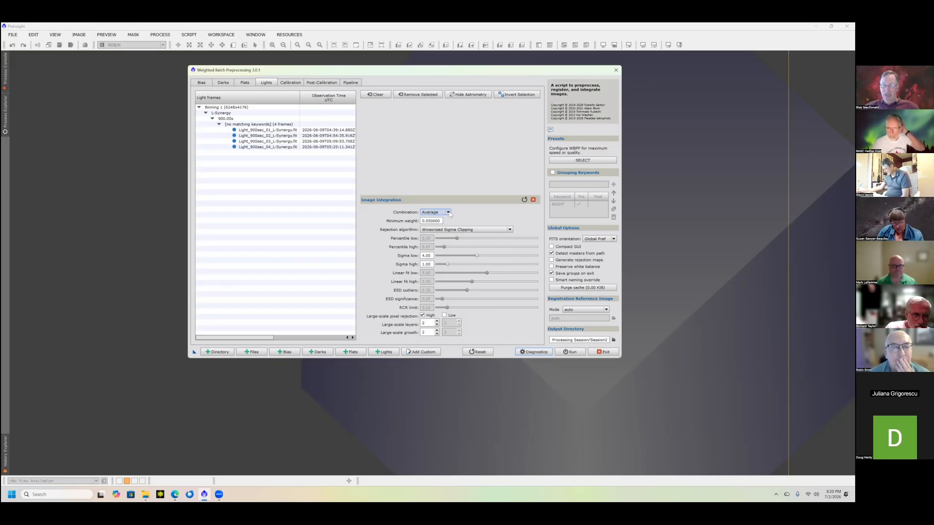
click(448, 213)
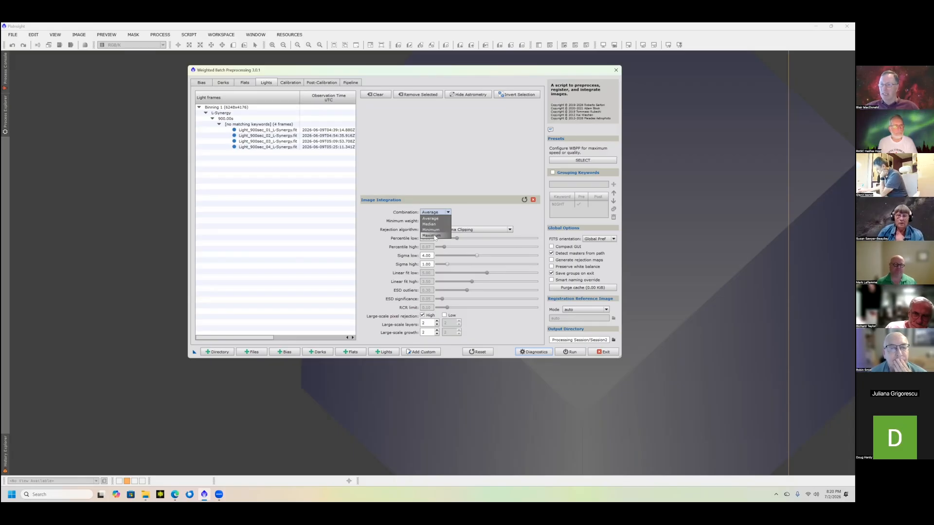
click(526, 216)
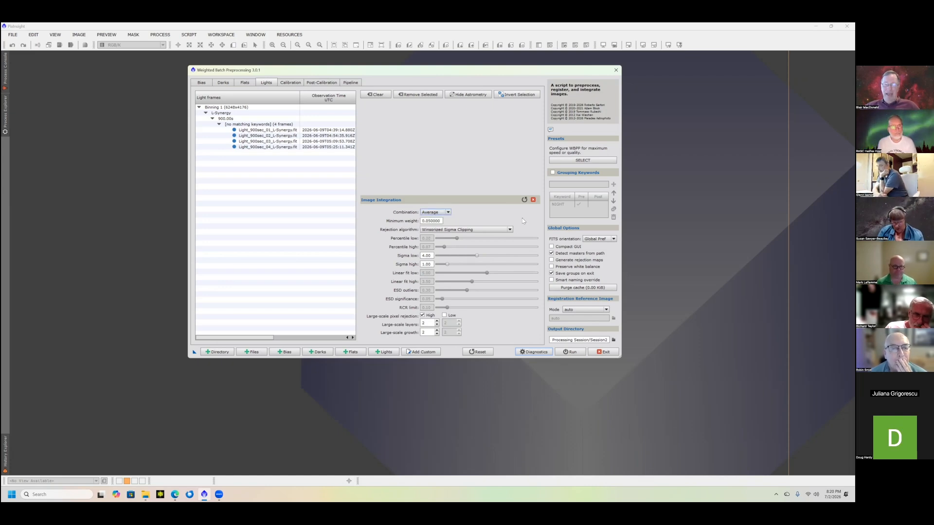
click(510, 230)
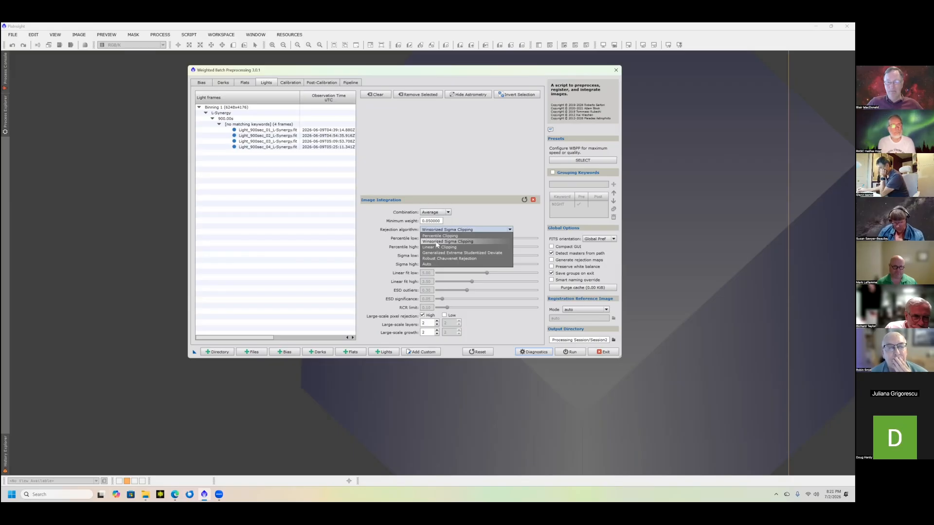
click(518, 215)
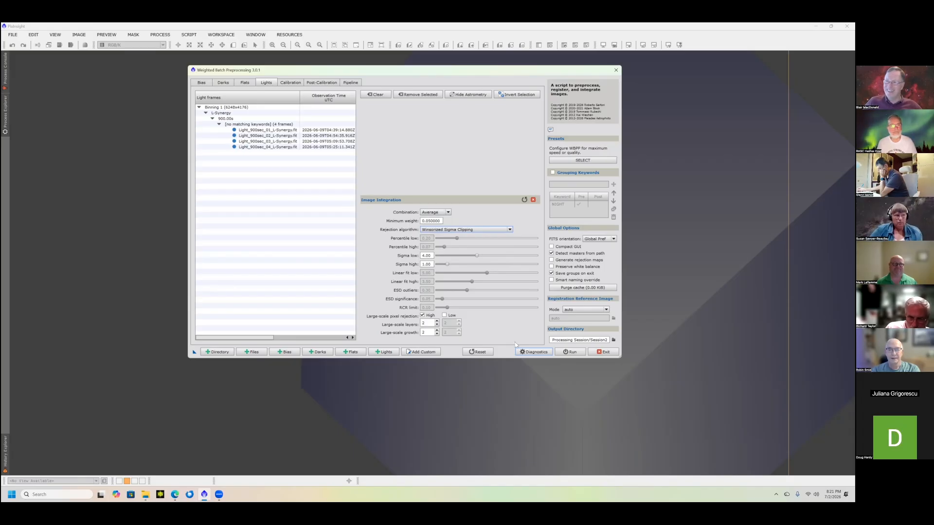
- Purge the cache through an engine reset without resetting parameters or file lists, and set the integration's sigma high to 1.04
click(447, 264)
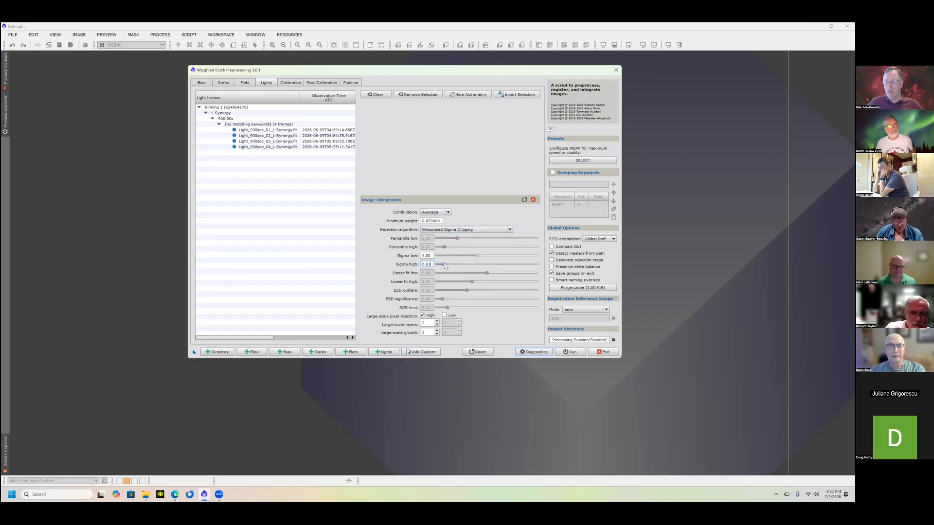
drag(446, 266, 469, 272)
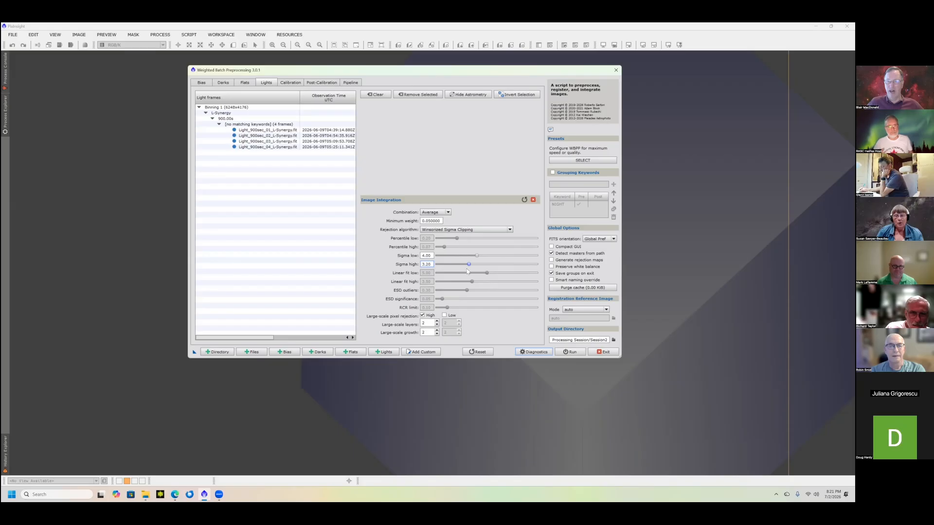
click(479, 352)
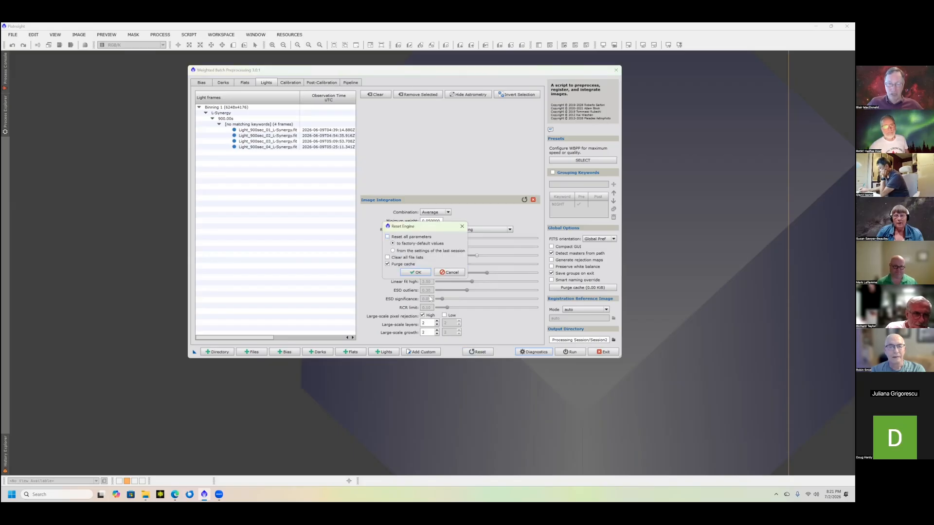
click(412, 274)
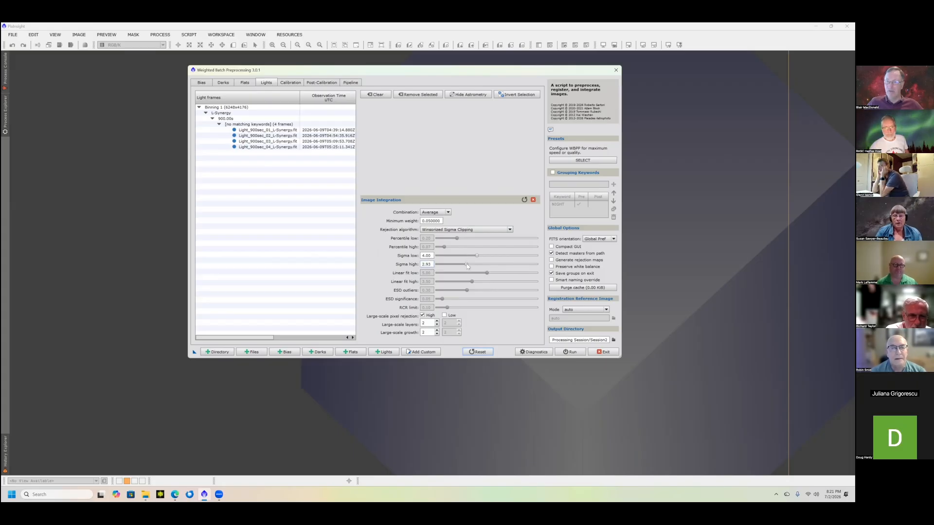
drag(466, 264, 448, 267)
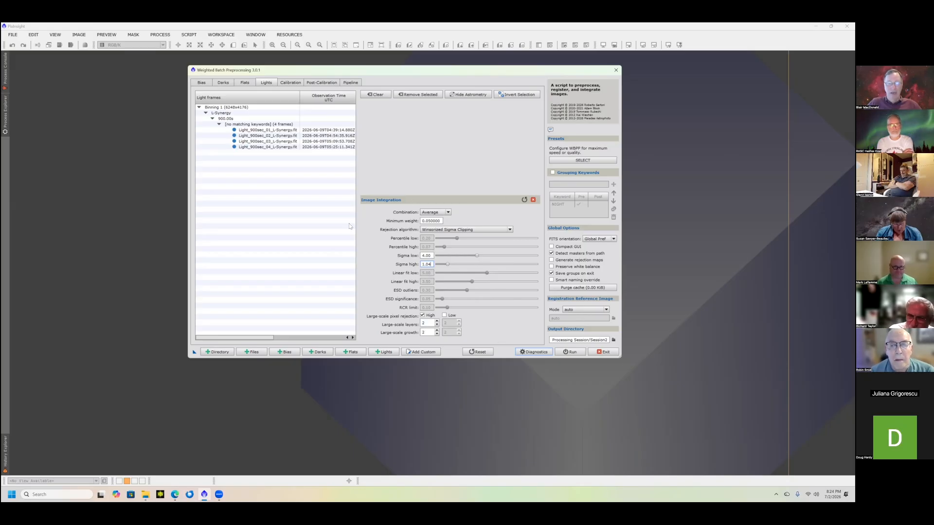
- Close the image integration parameters and examine the Image Solver default parameters for the astrometric solution
click(533, 200)
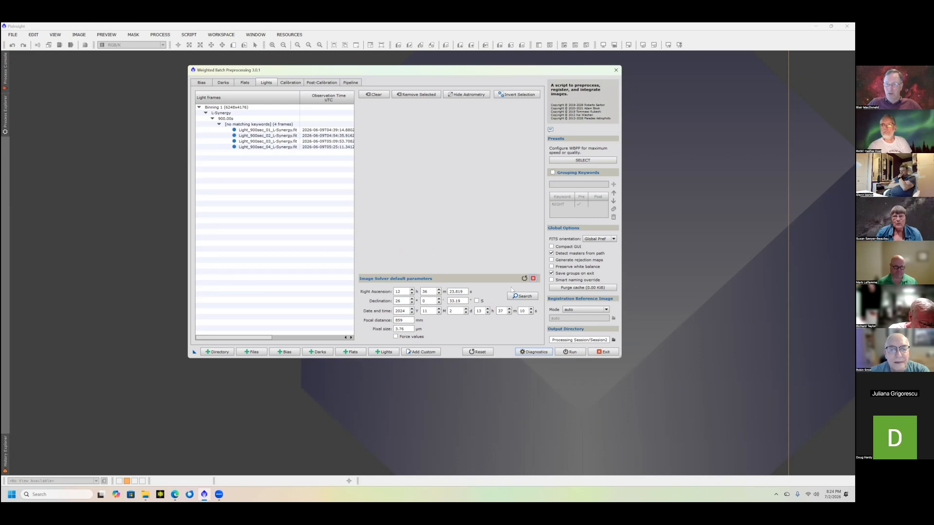
click(533, 278)
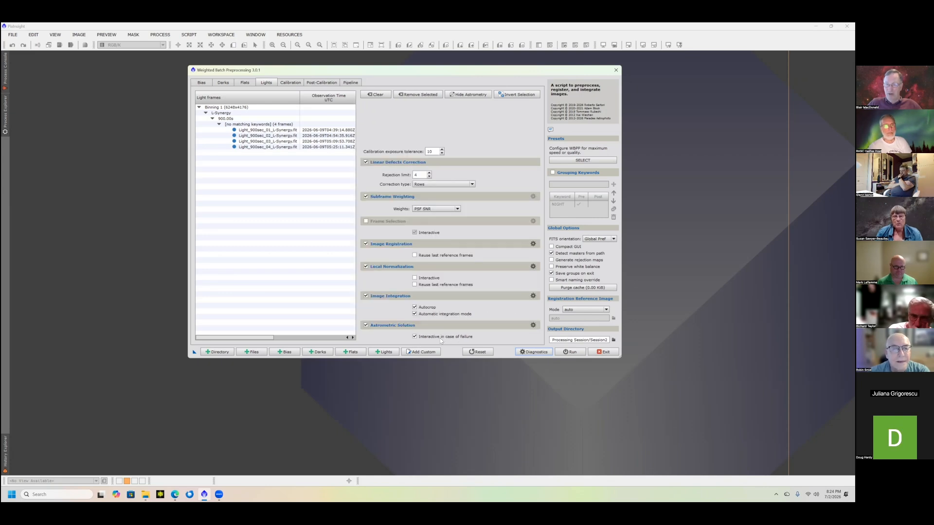
click(533, 325)
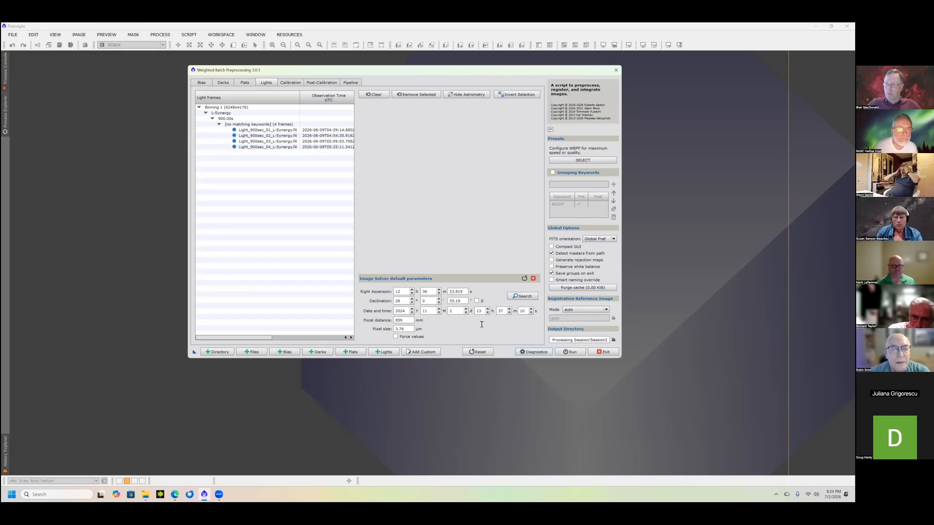
click(533, 279)
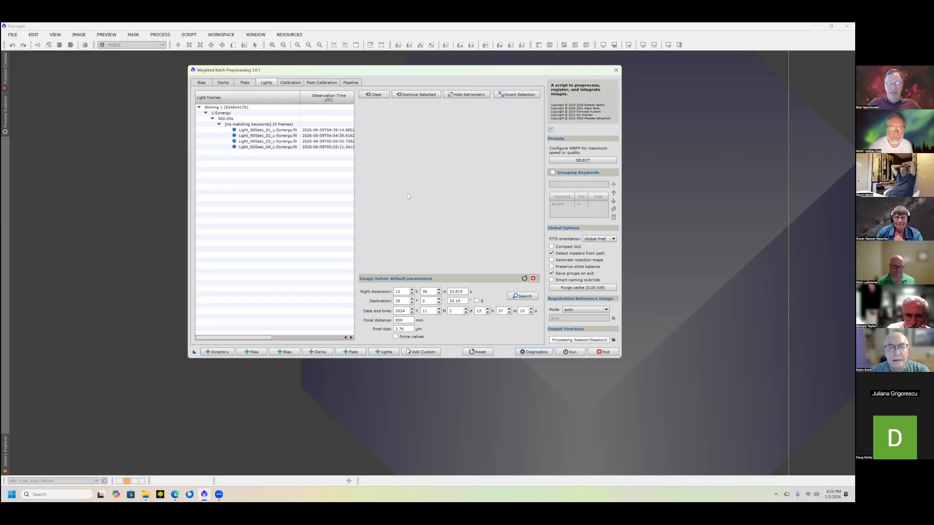
- Reset the engine to clear all file lists and purge the cache, without resetting the parameters
click(224, 352)
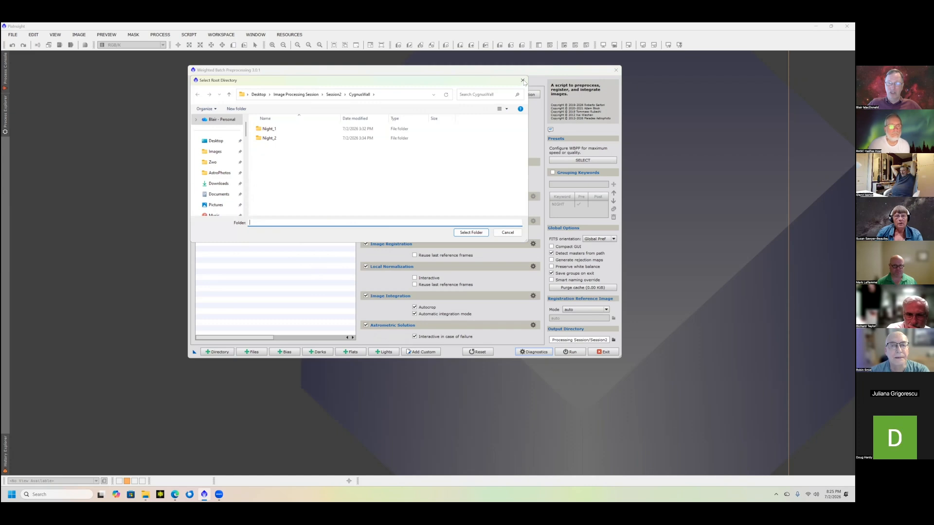
click(473, 233)
click(476, 352)
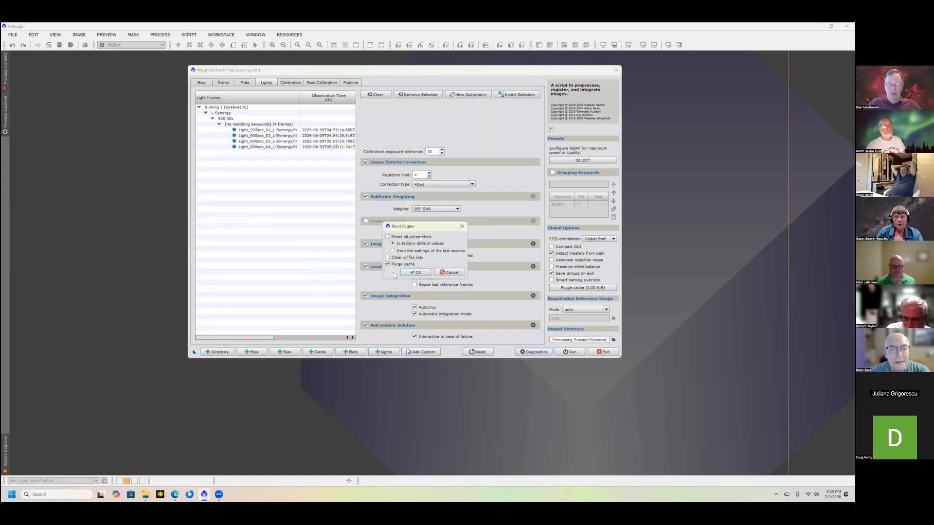
click(387, 257)
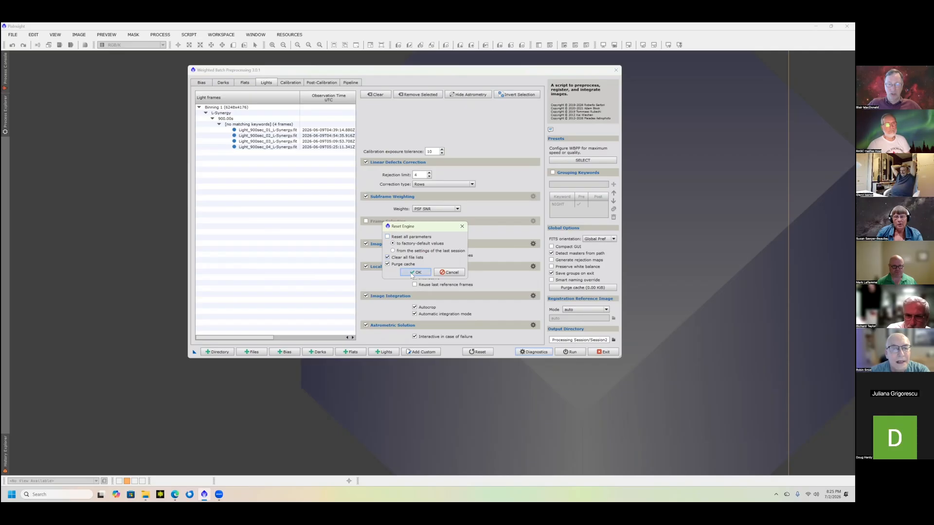
click(414, 273)
- Enable grouping keywords with the NIGHT keyword and show the calibration overview
click(297, 84)
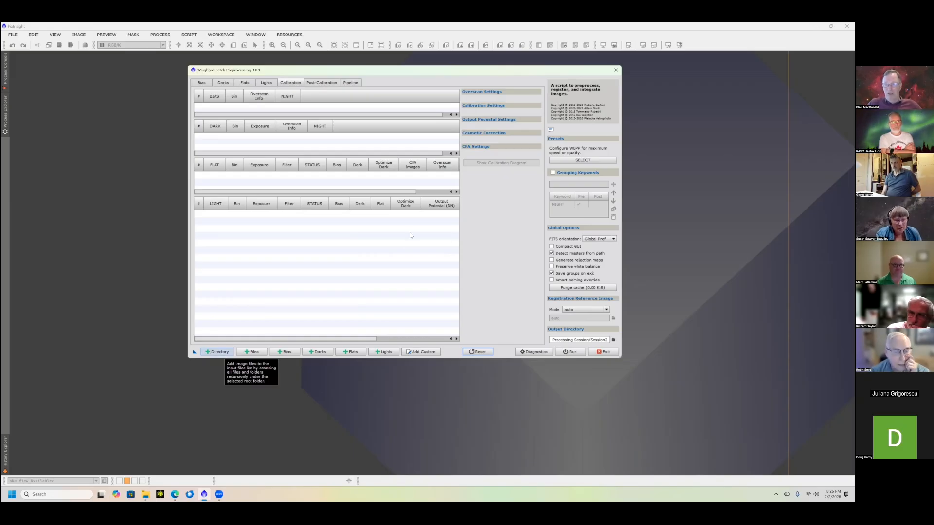
click(553, 173)
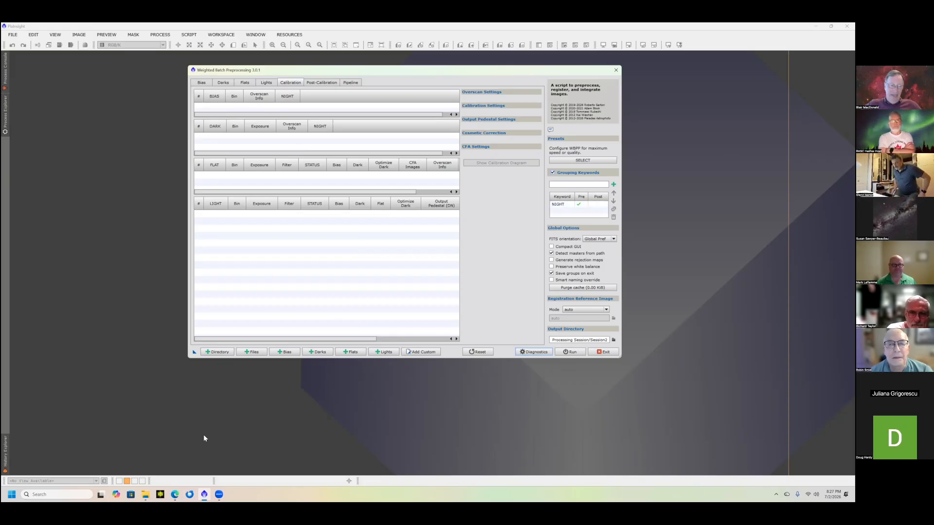
- Look through CygnusWall's Night_2 folder and its Lights subfolder in the root directory selection, without adding a directory
click(231, 352)
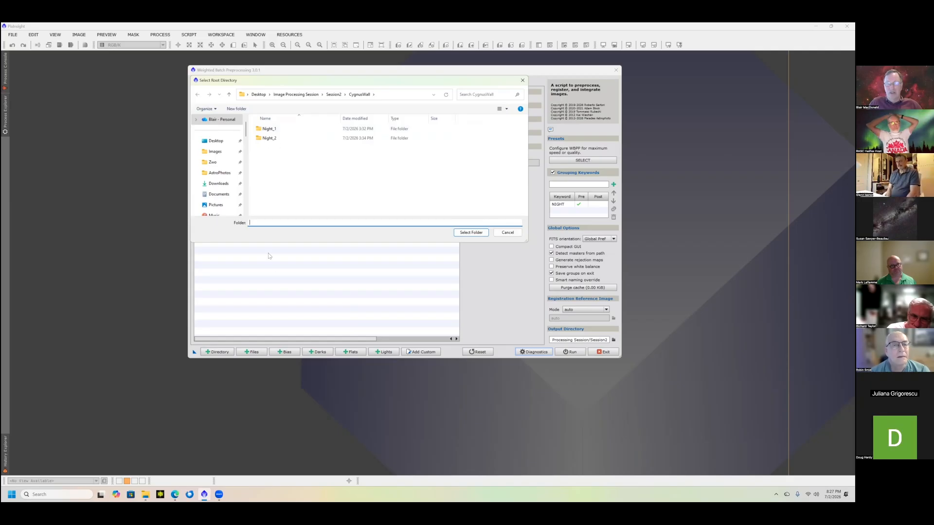
double_click(263, 138)
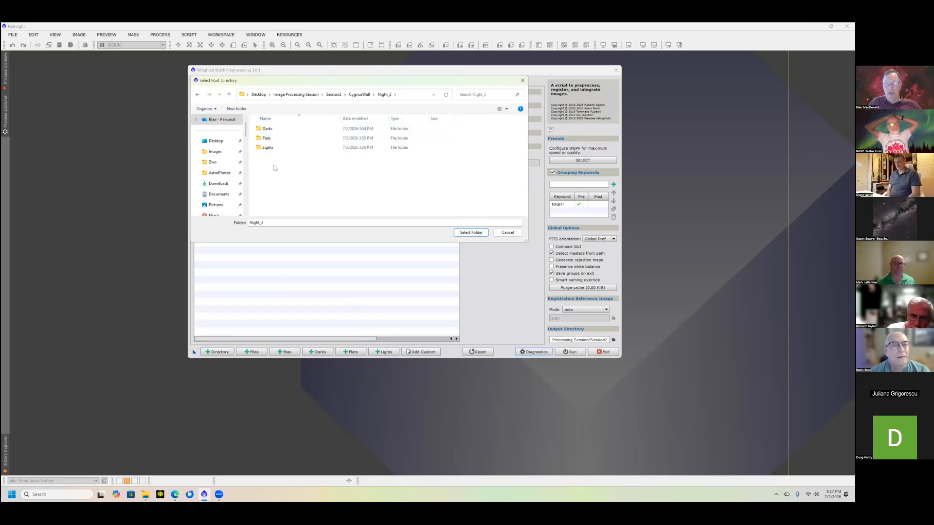
double_click(265, 147)
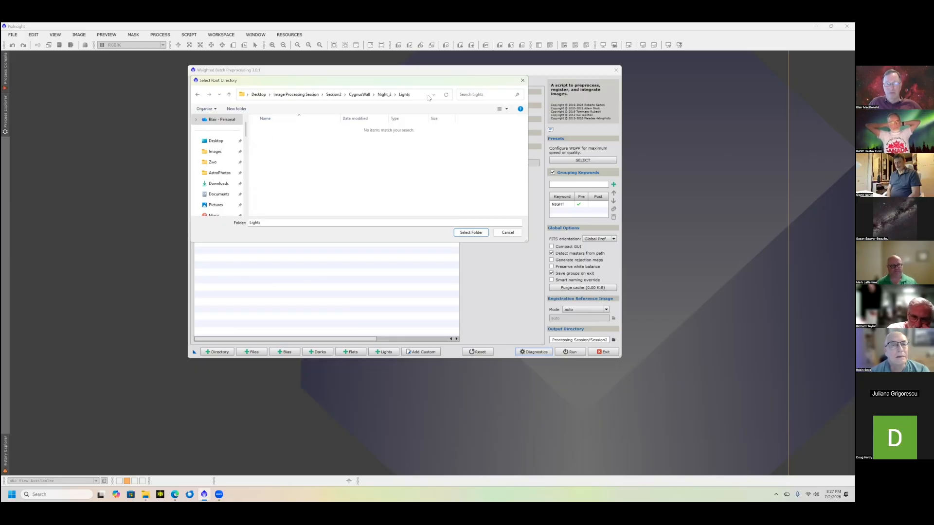
click(522, 81)
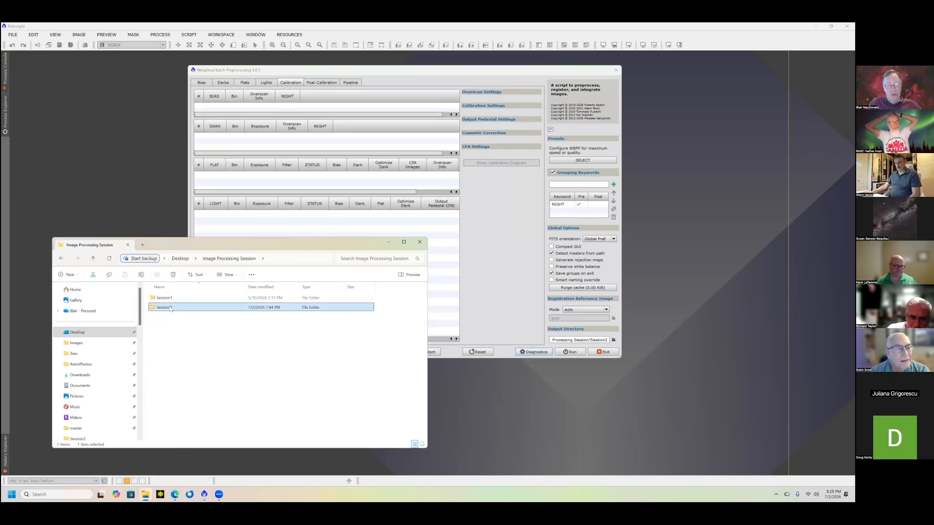
- Switch to File Explorer and examine the folder structure of CygnusWall's Night_1, including its Flats and Lights files
double_click(164, 308)
click(166, 299)
double_click(166, 299)
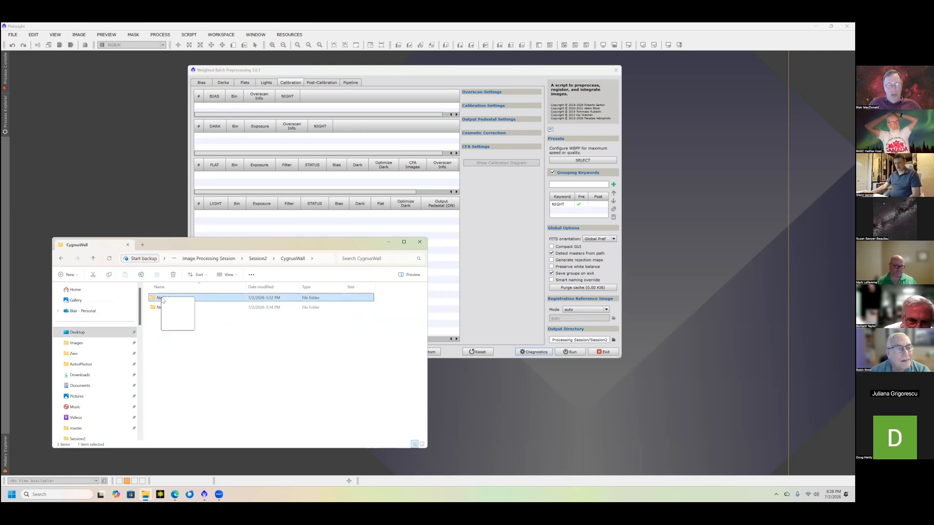
double_click(162, 298)
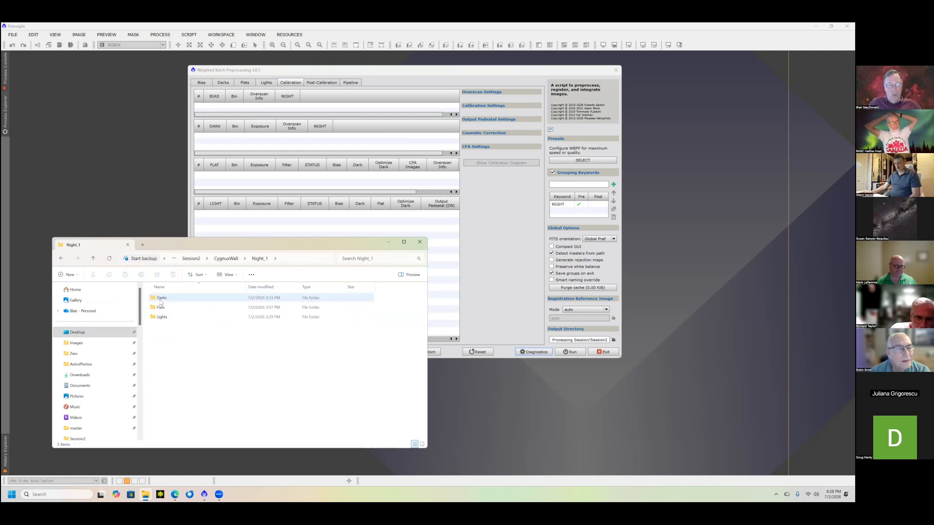
double_click(161, 310)
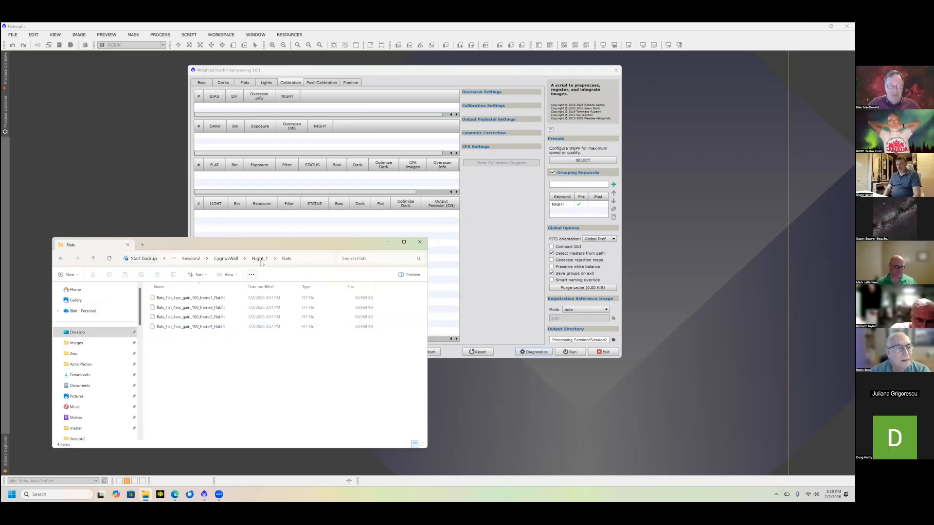
click(165, 318)
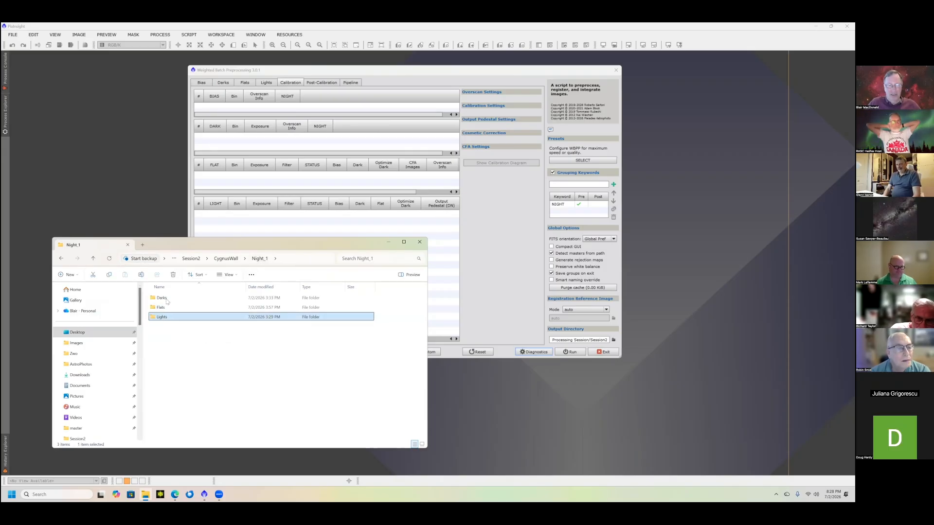
double_click(164, 319)
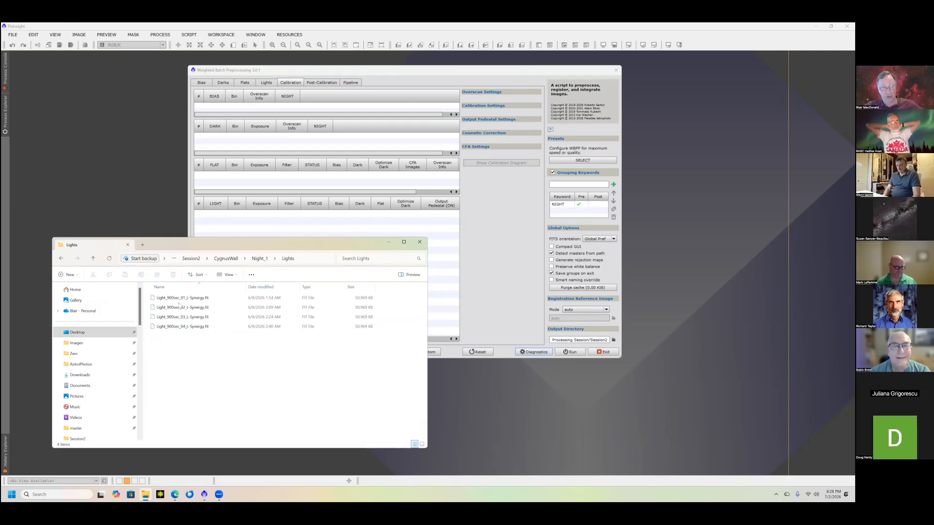
drag(248, 245, 298, 267)
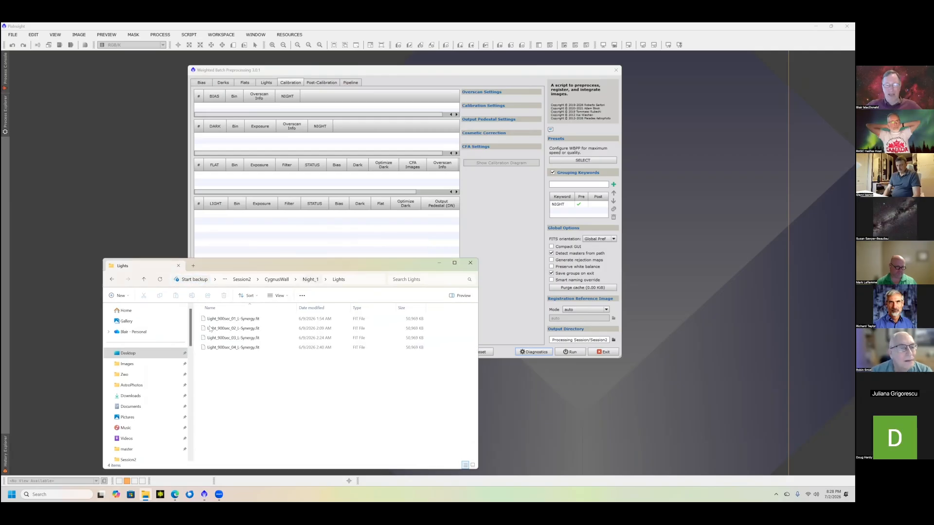
click(310, 279)
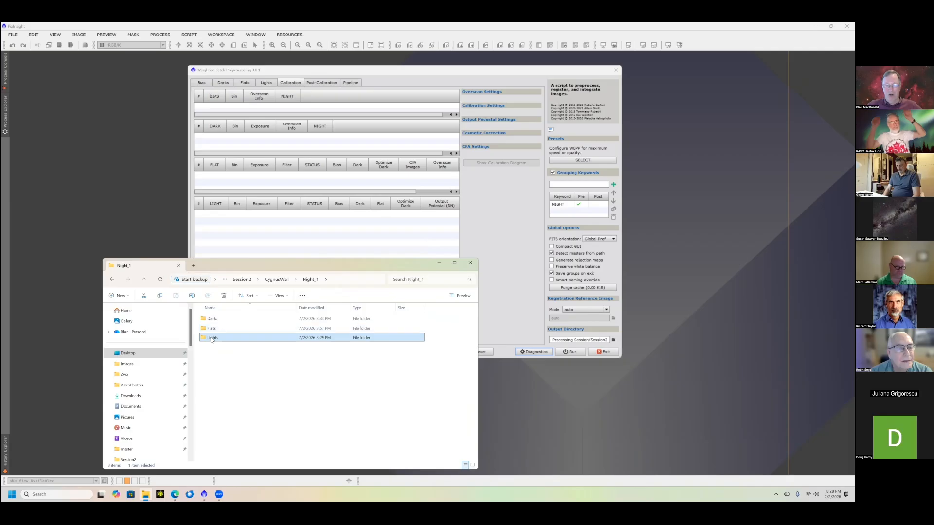
click(212, 339)
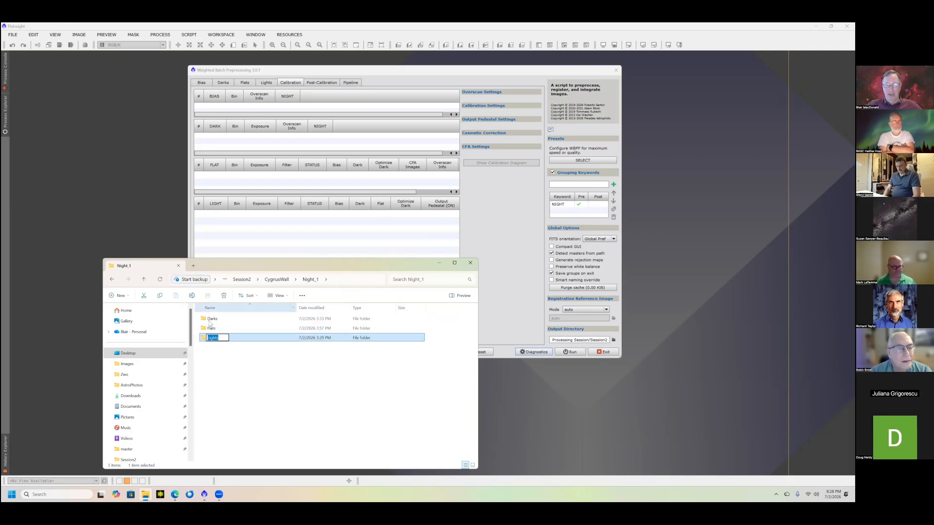
click(210, 321)
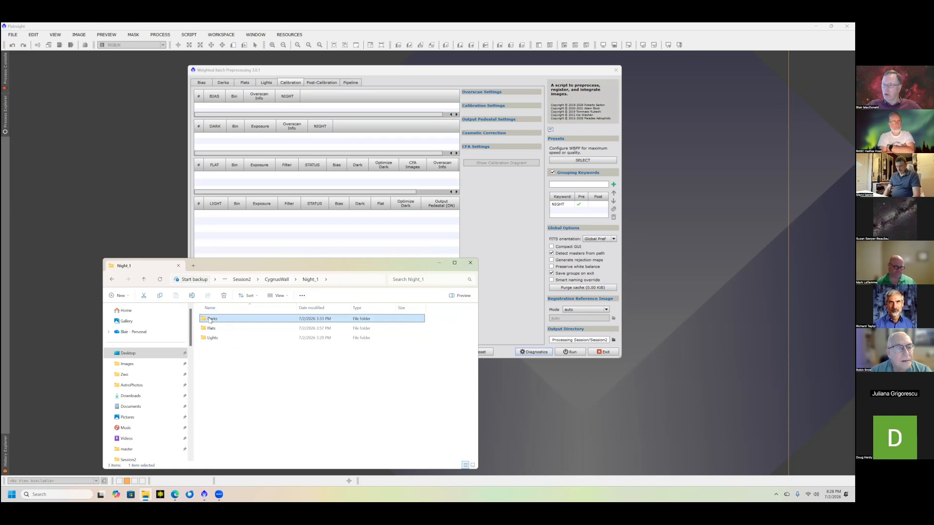
click(306, 398)
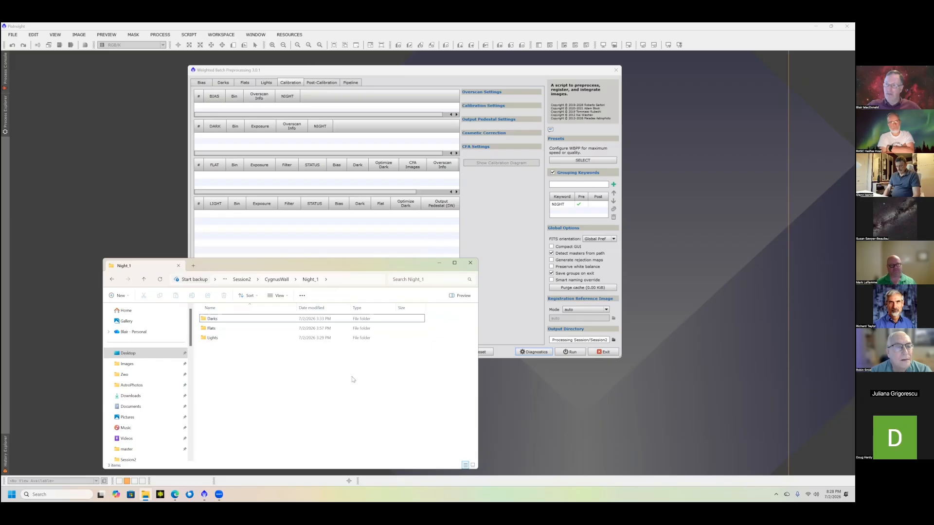
click(469, 264)
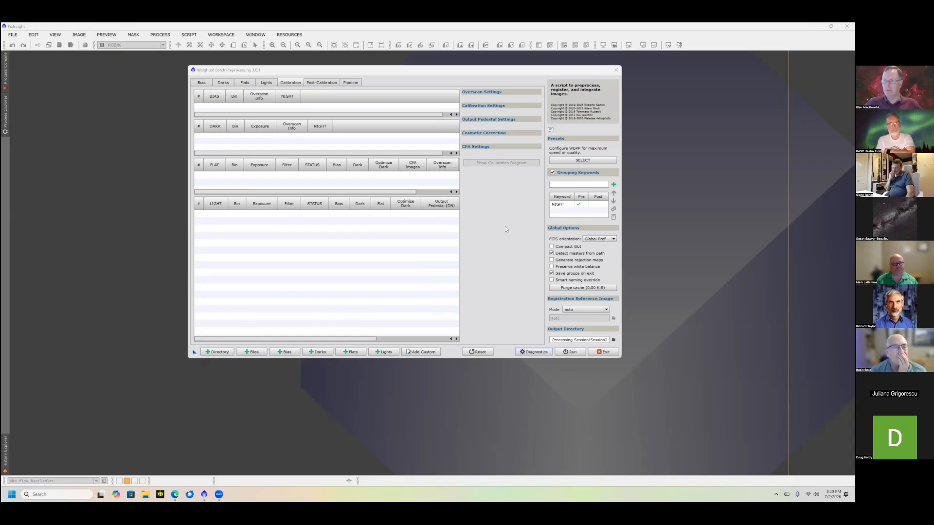
- Add the whole Session2 CygnusWall folder, with both its Night_1 and Night_2 subfolders, as the input directory
click(210, 355)
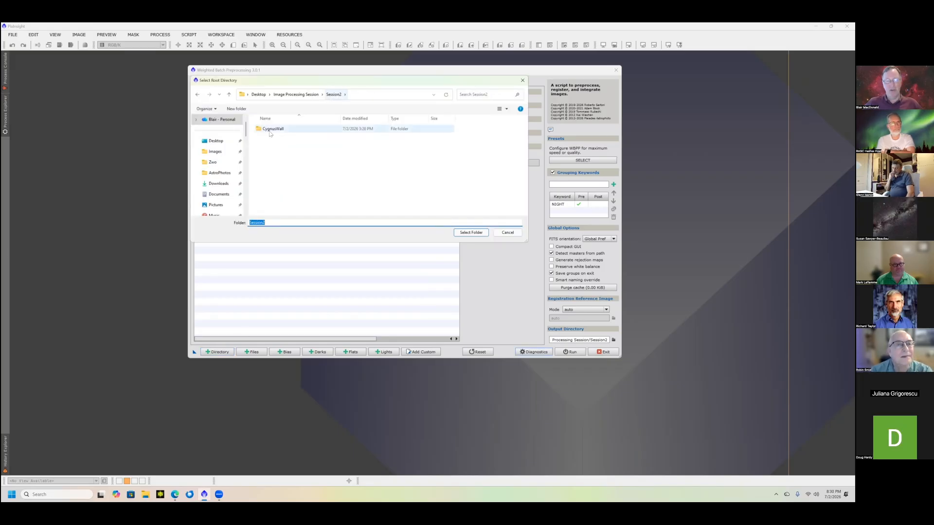
click(268, 130)
double_click(268, 129)
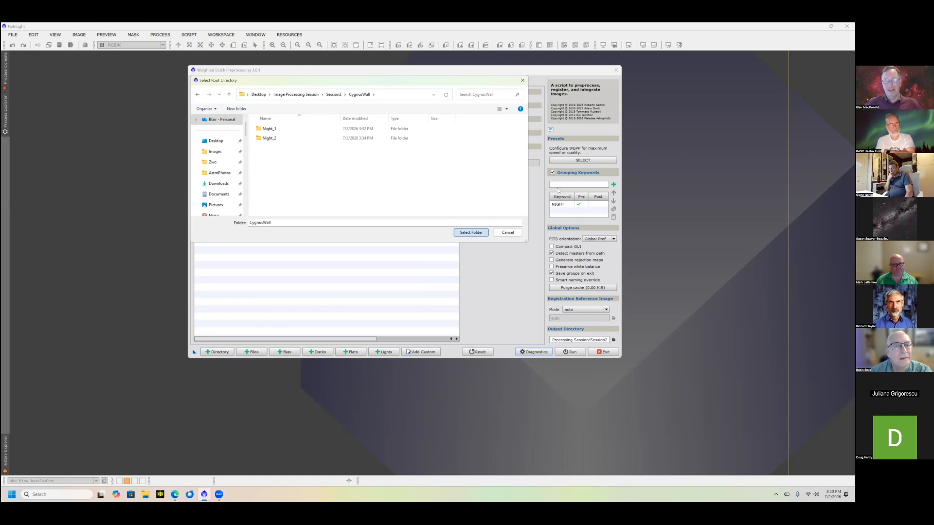
click(471, 232)
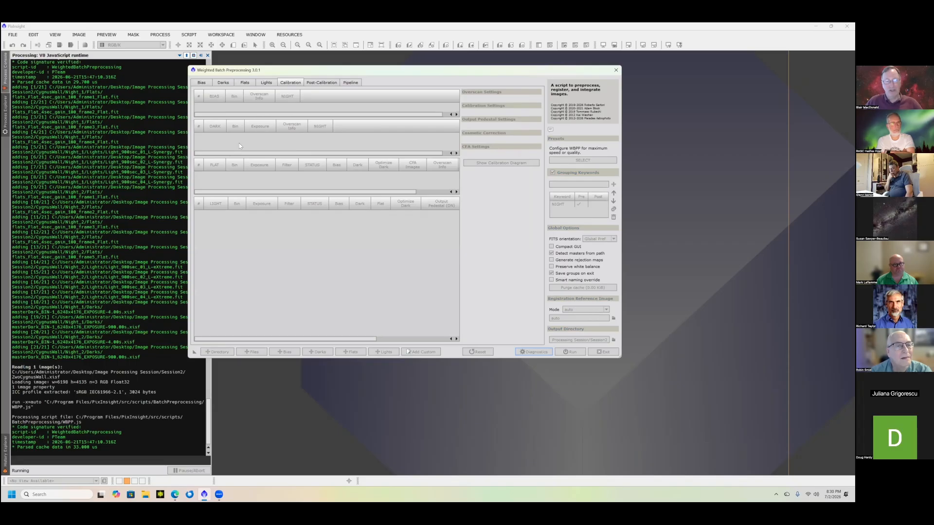
- Examine how the darks, flats and lights are grouped by exposure, filter and night in the calibration overview
click(266, 136)
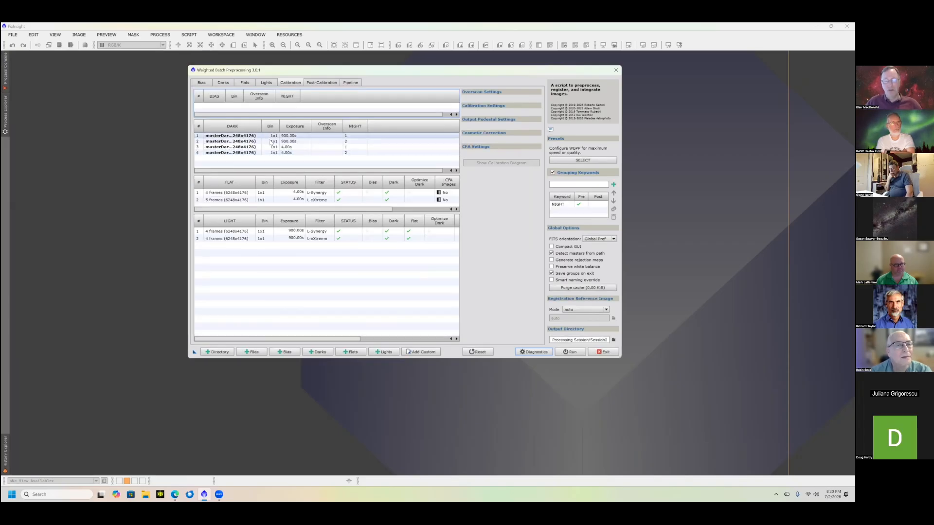
click(271, 142)
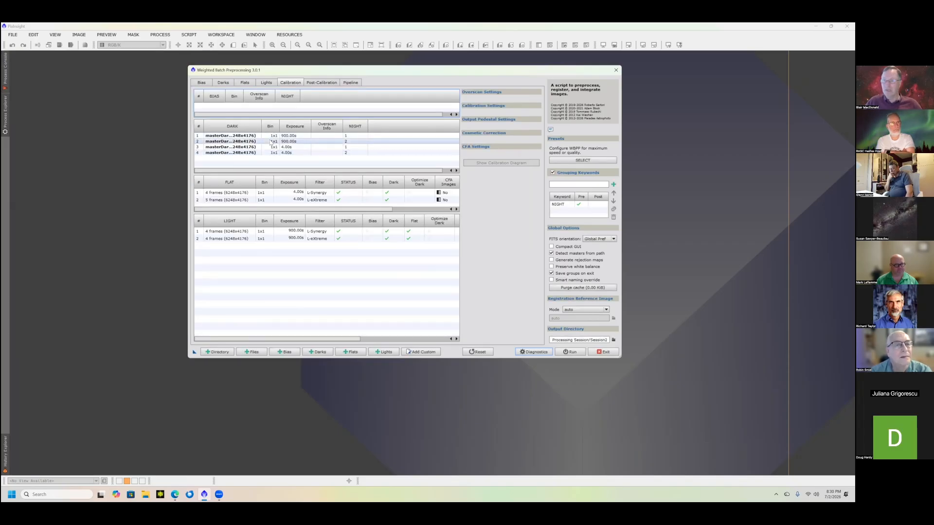
click(263, 148)
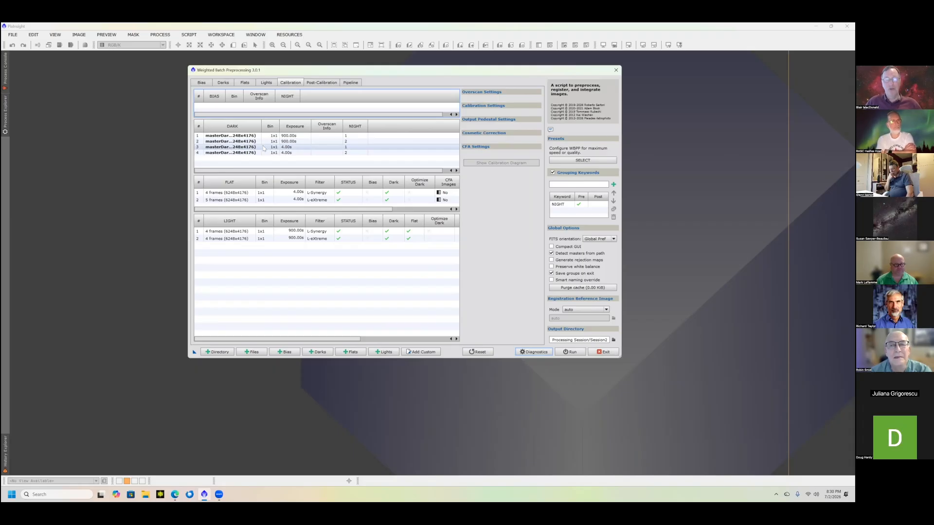
click(283, 154)
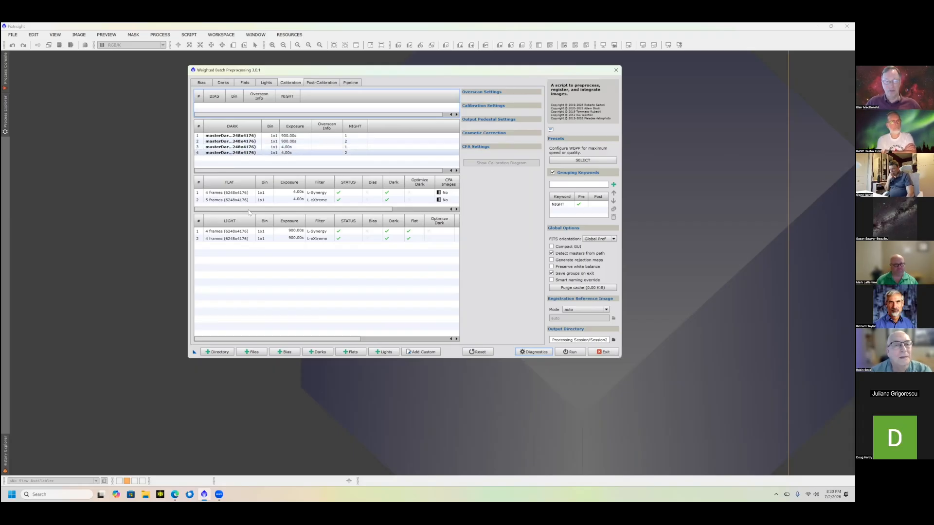
click(223, 194)
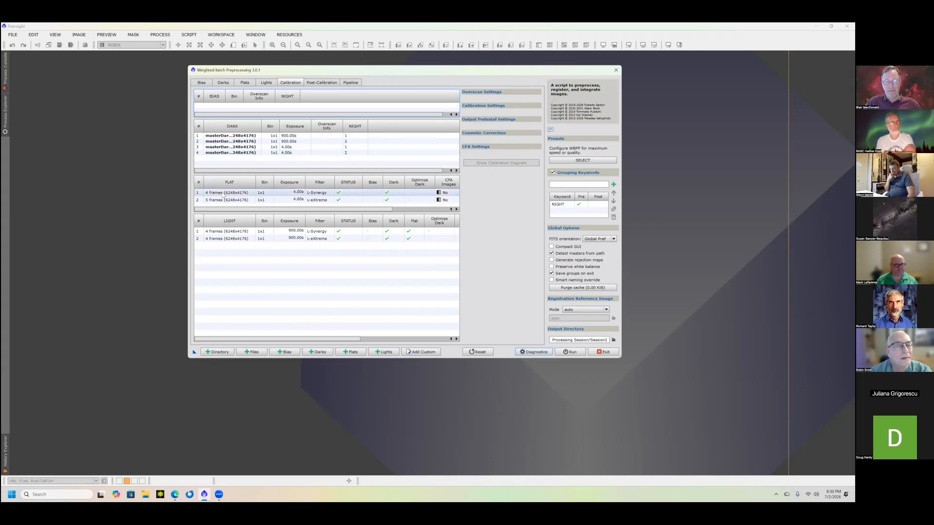
click(315, 201)
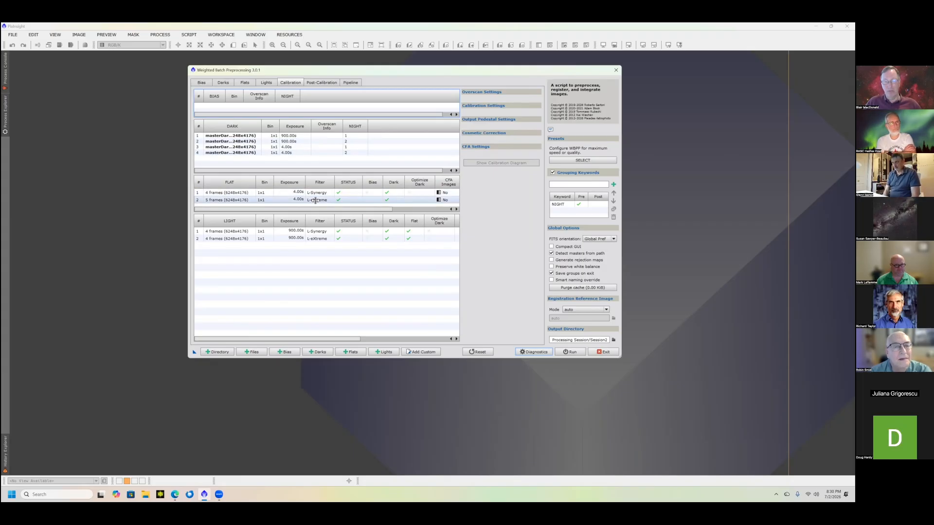
click(210, 238)
click(321, 231)
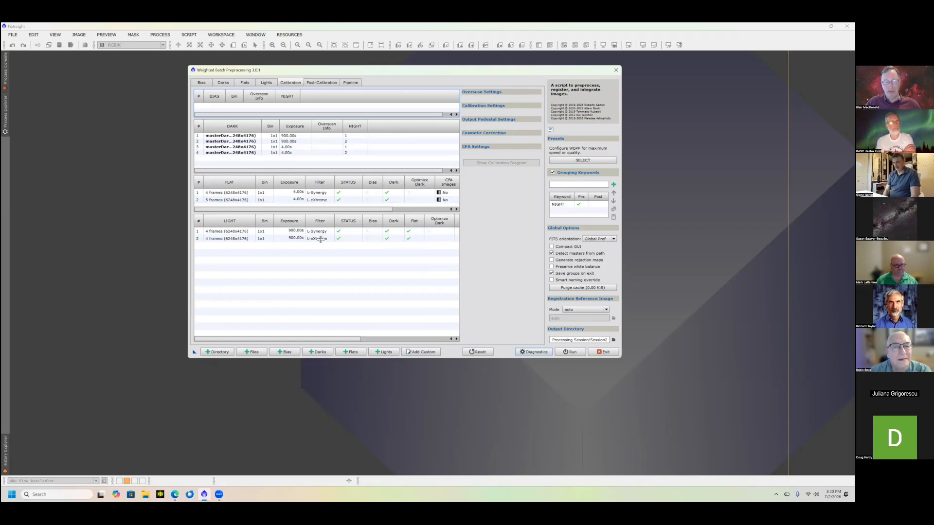
click(308, 239)
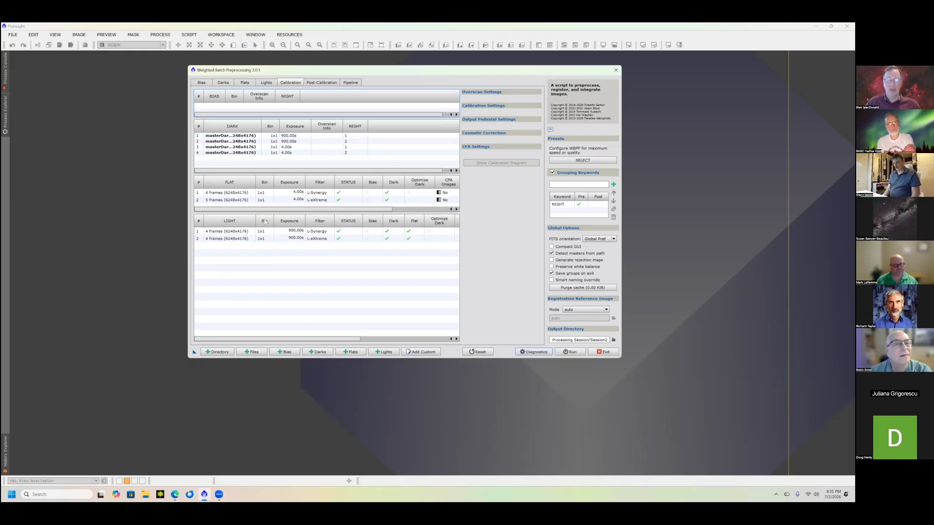
- Mark the 4-second L-Synergy flats as CFA images and apply that setting to all flat frames
click(236, 193)
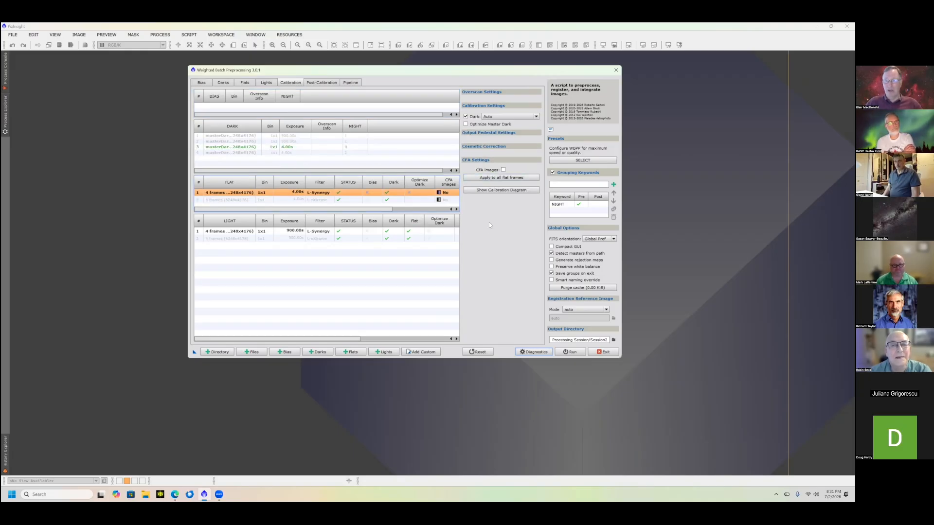
click(504, 169)
click(501, 177)
- Set the L-Synergy lights as CFA images with the RGGB mosaic pattern, apply this to all light frames, and check the L-eXtreme group
click(404, 270)
click(452, 231)
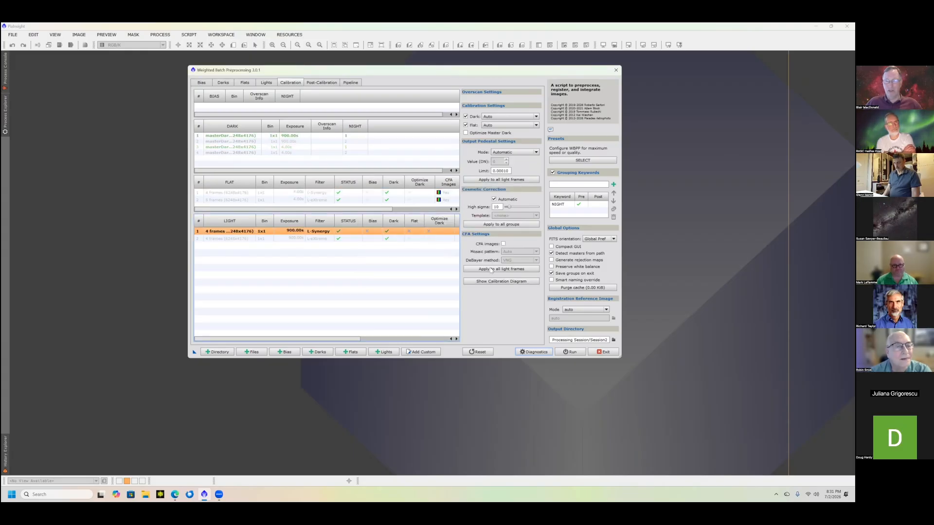
click(504, 244)
click(514, 252)
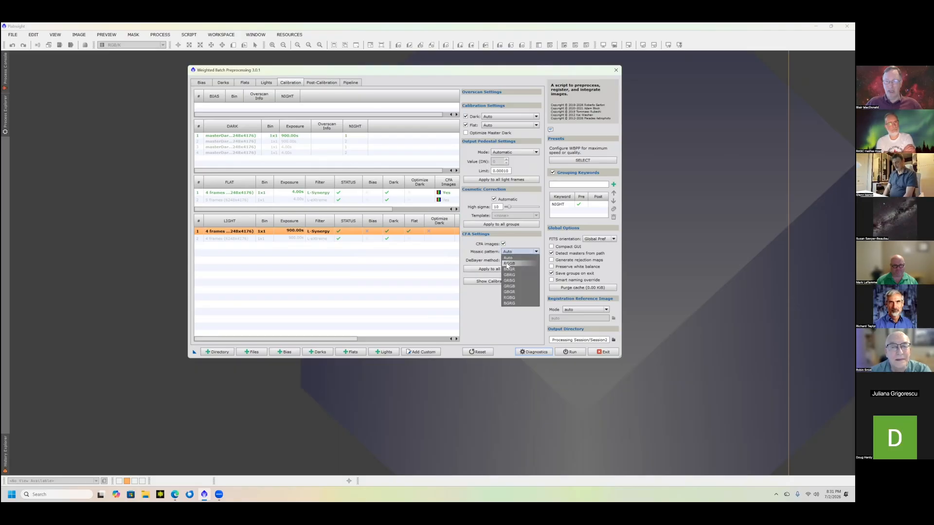
click(508, 264)
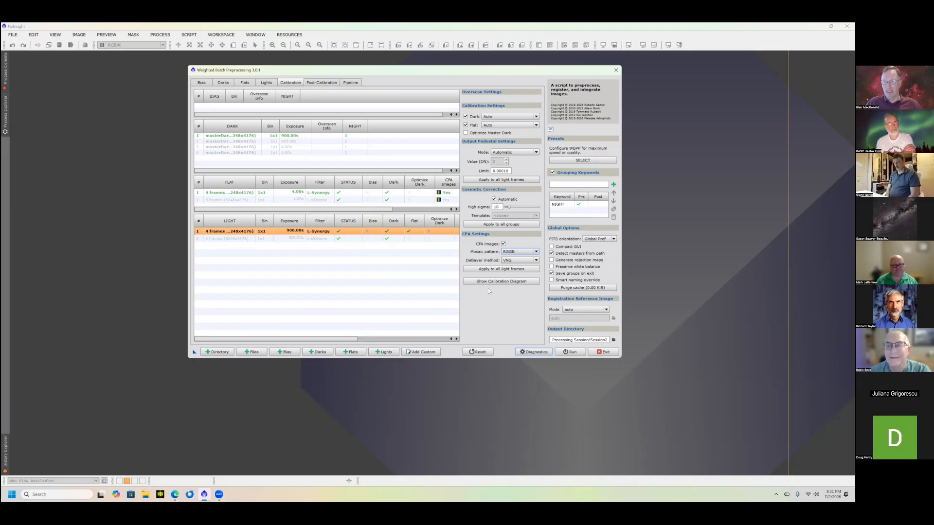
click(479, 269)
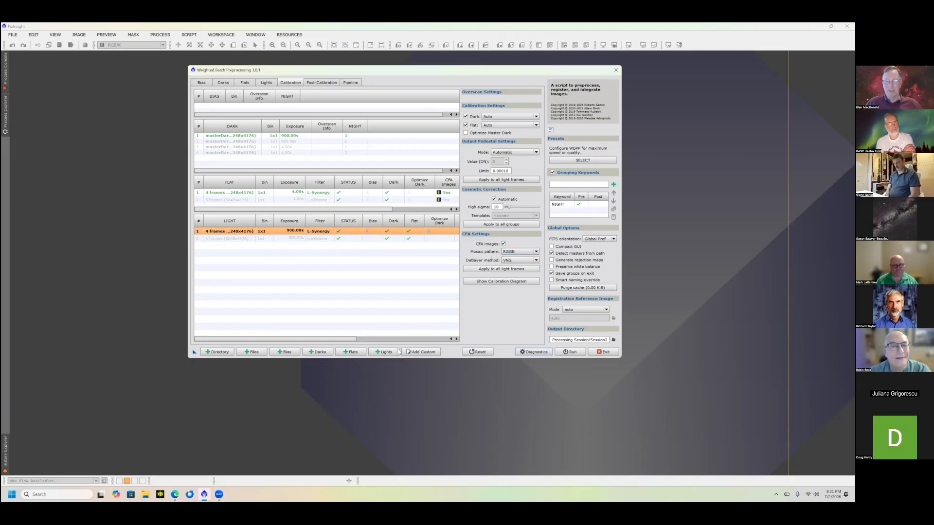
click(419, 238)
scroll(420, 242, right, 3)
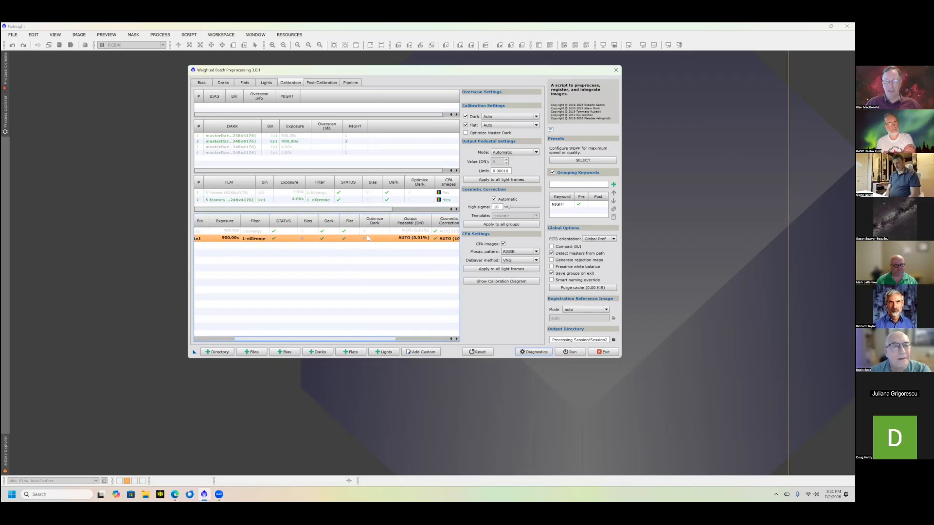
scroll(420, 242, right, 1)
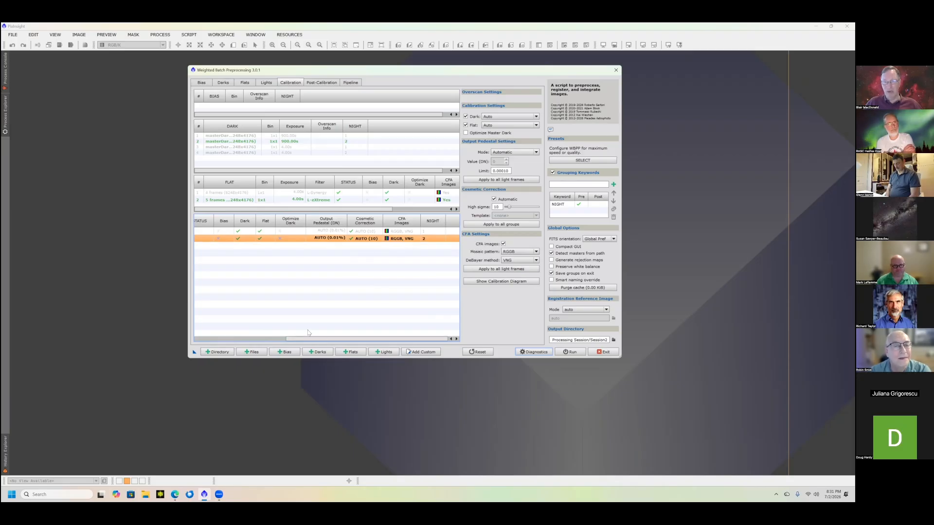
drag(308, 338, 226, 349)
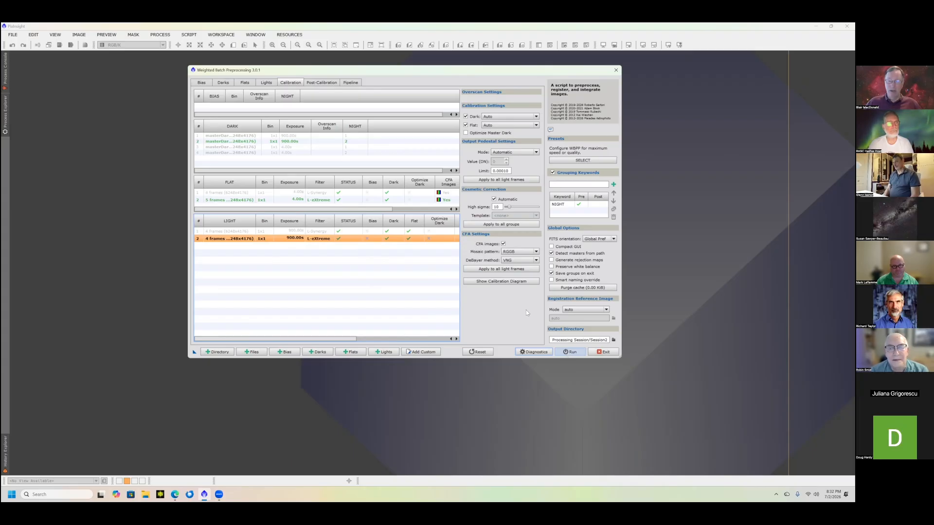
- Run the preprocessing pipeline and continue past the diagnostic messages
click(569, 352)
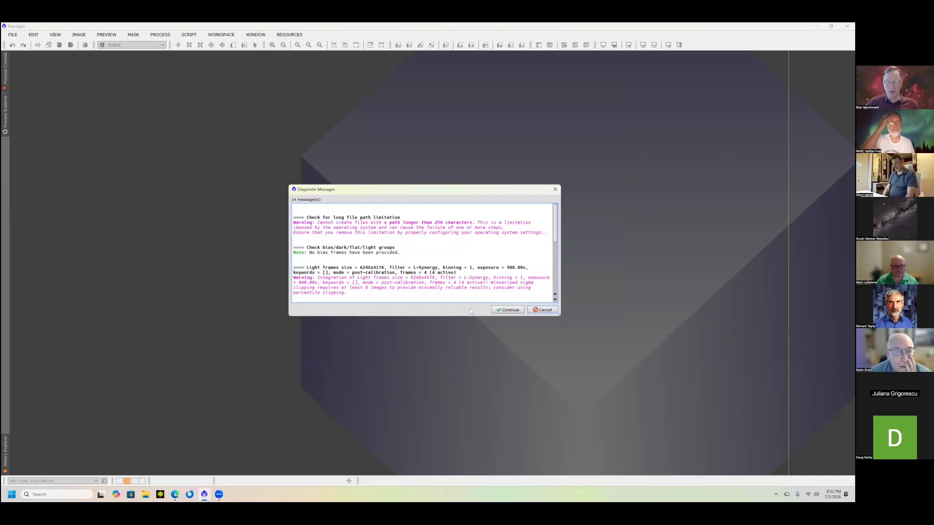
click(506, 310)
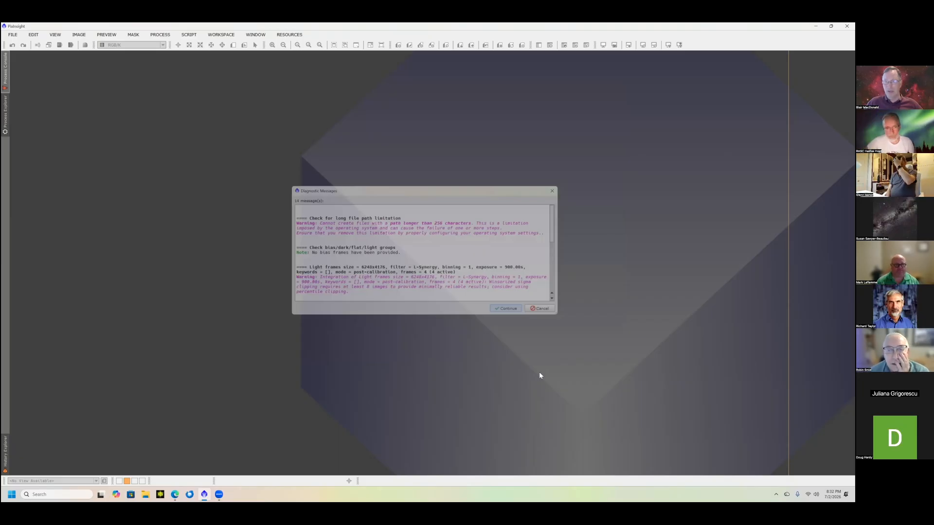
key(Return)
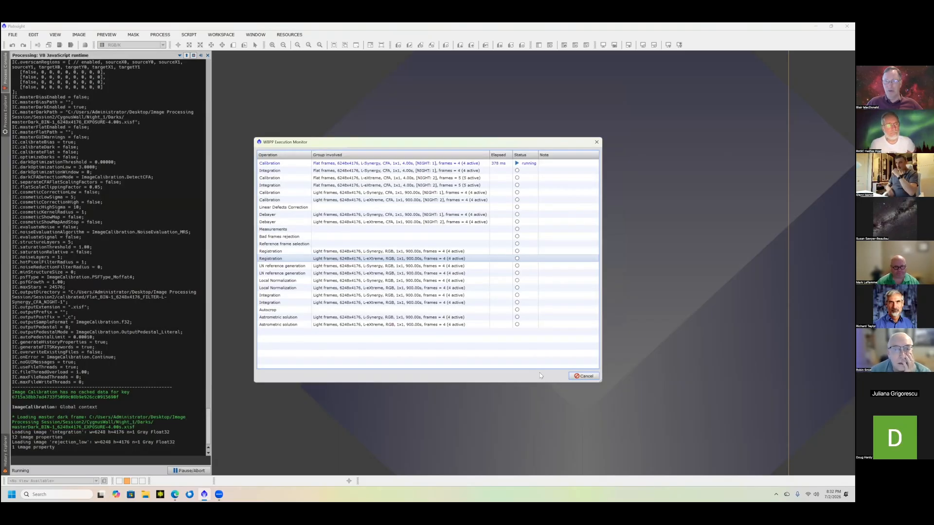
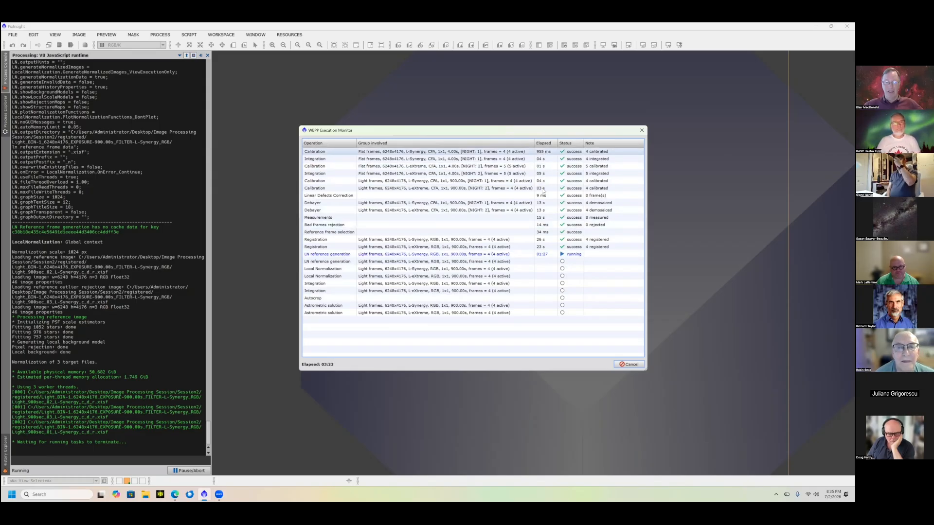
- Cancel the running preprocessing pipeline, dismiss its report and exit the WeightedBatchPreprocessing script
click(541, 212)
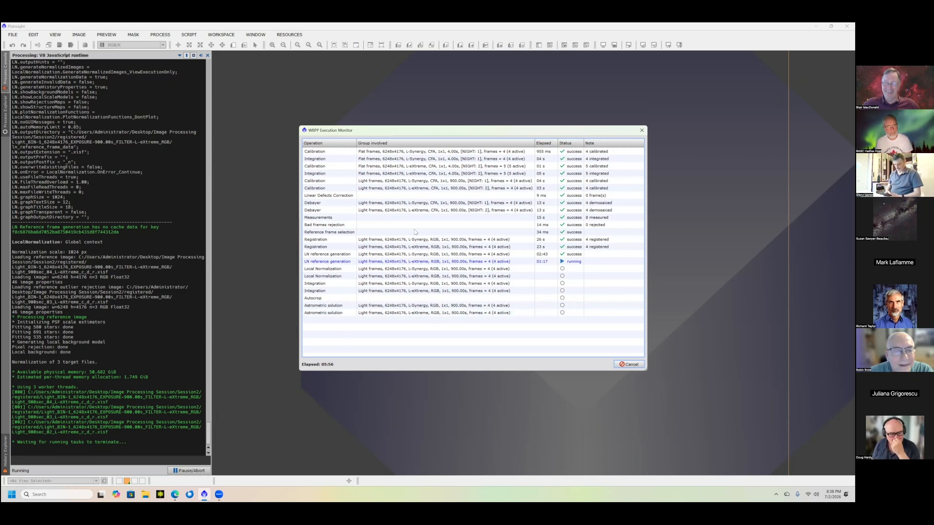
click(630, 366)
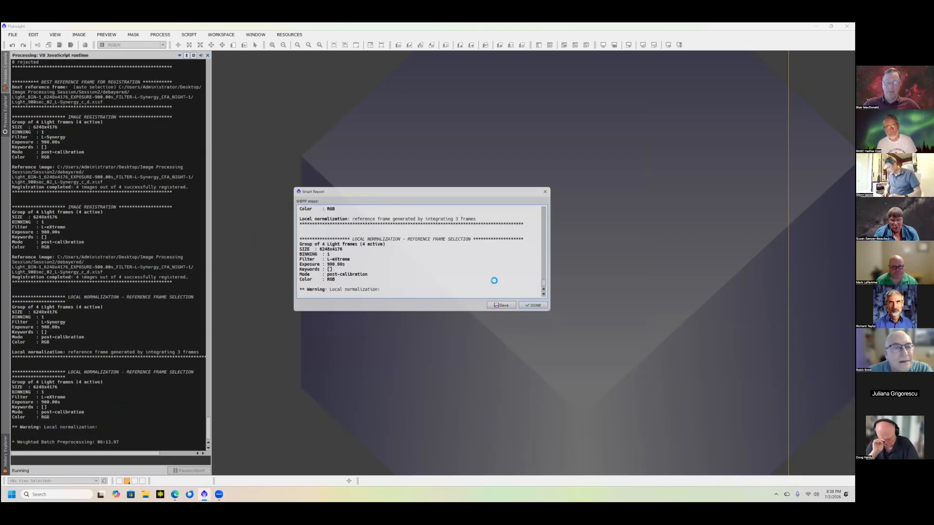
key(Return)
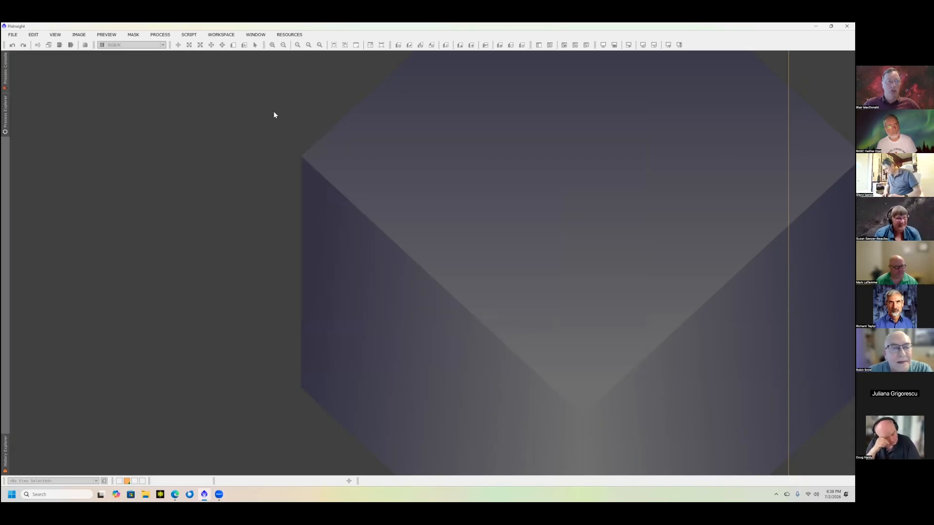
click(636, 119)
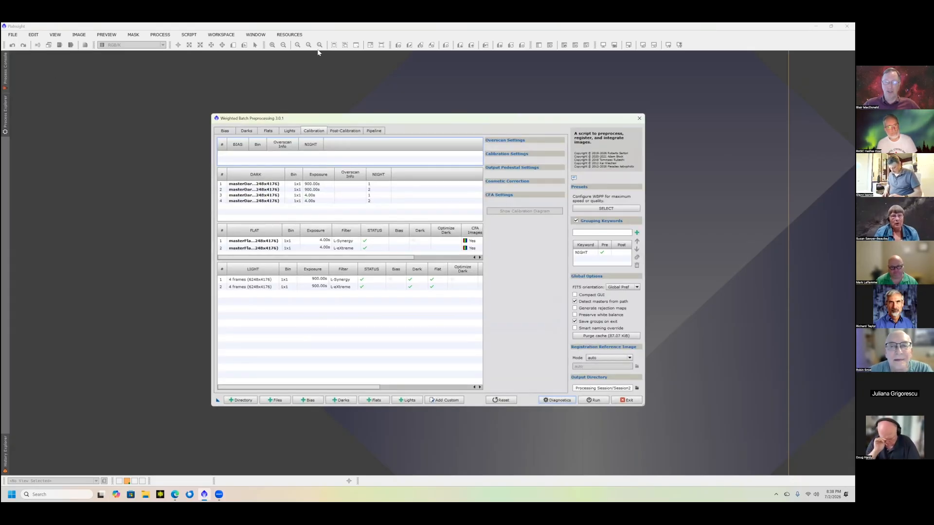
- Open a copy of ZwoCygnusWall.xisf from the Session2 folder and place its window nearer the middle of the workspace
click(13, 35)
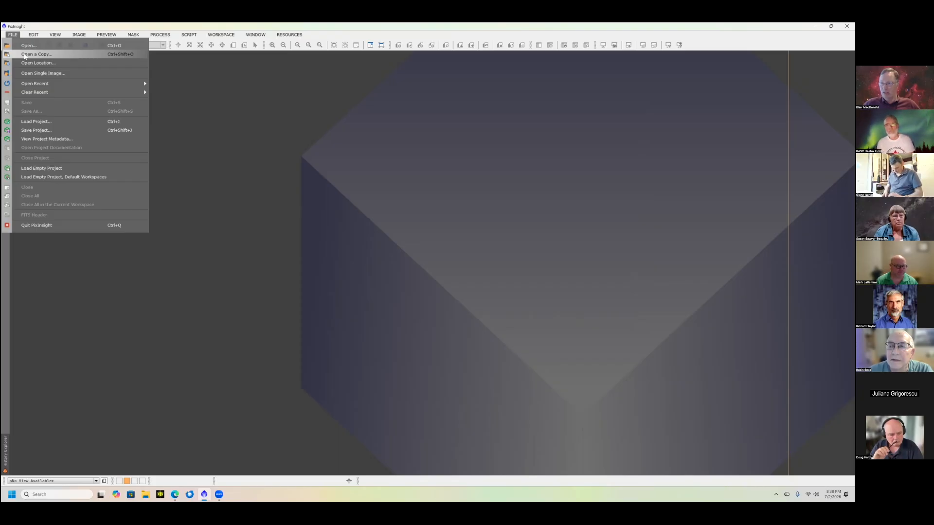
click(25, 56)
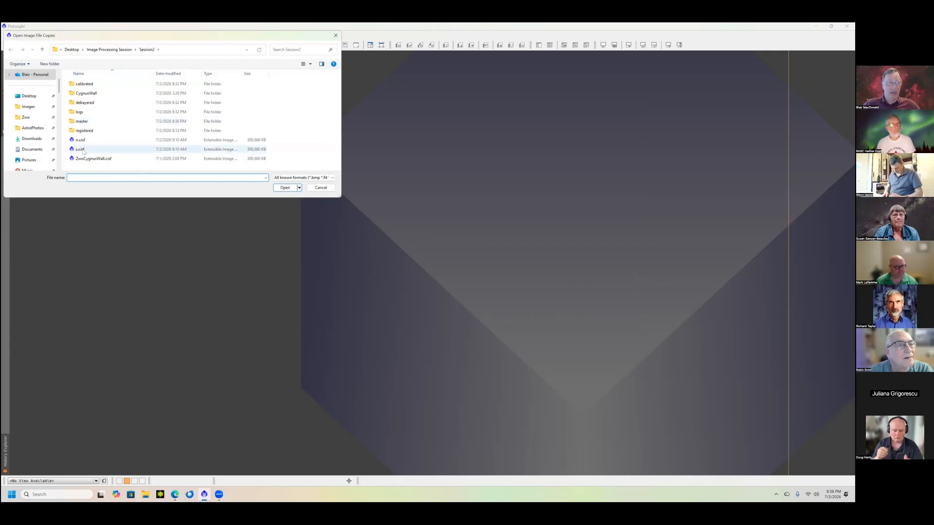
click(81, 160)
double_click(81, 160)
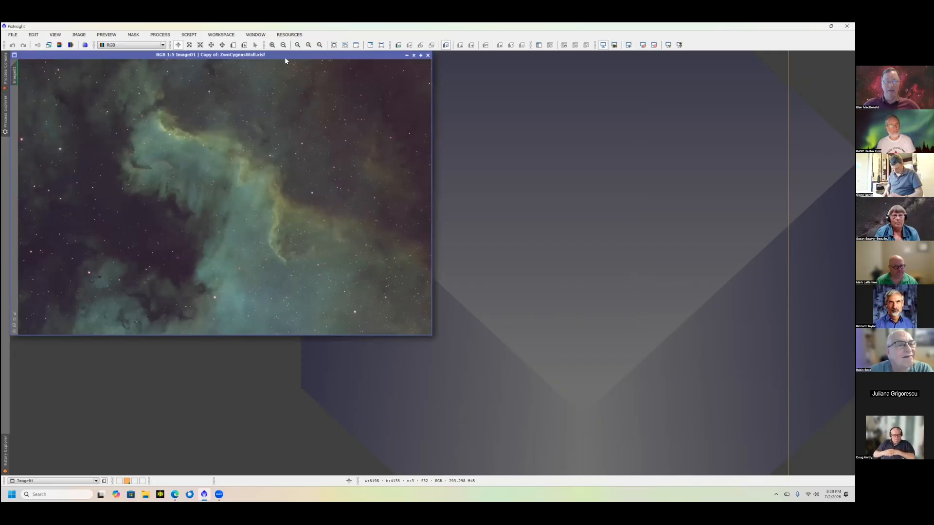
drag(279, 55, 434, 117)
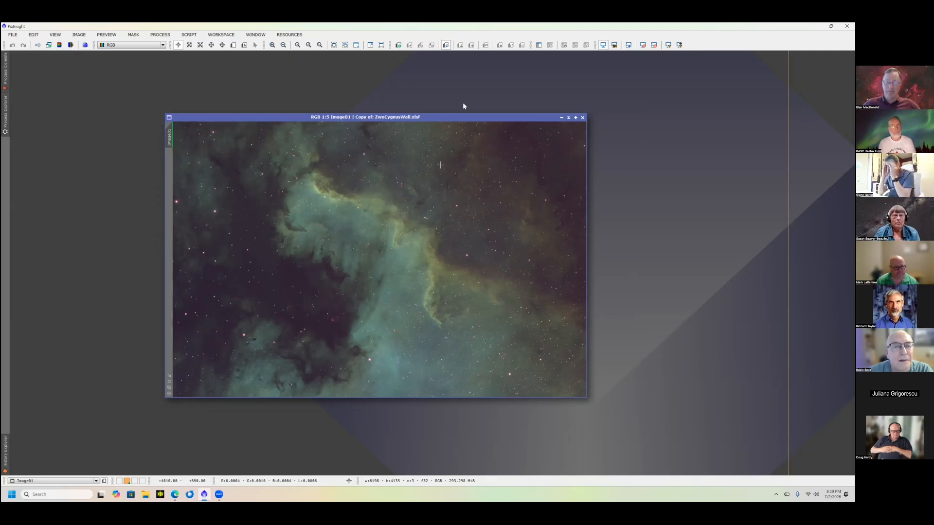
- Compare the Cygnus Wall image with and without its screen stretch, and move its window out of the way
click(604, 45)
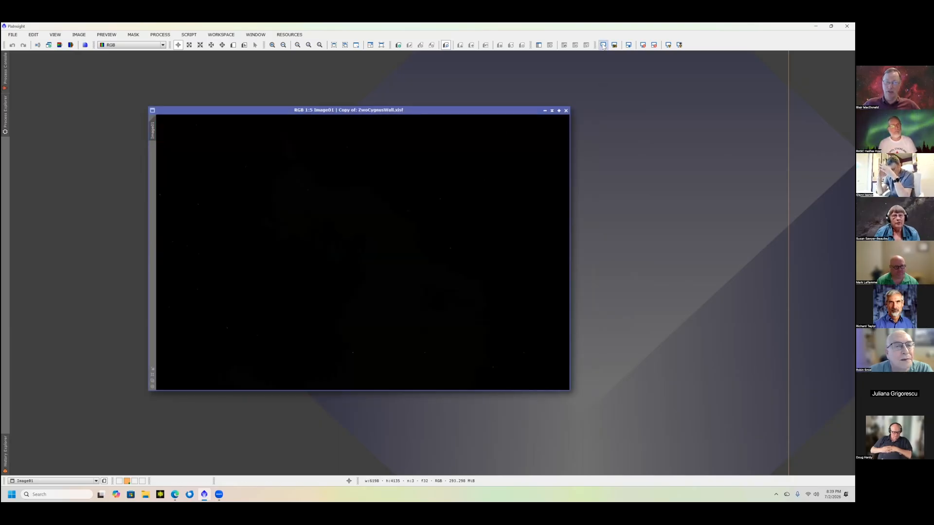
click(604, 45)
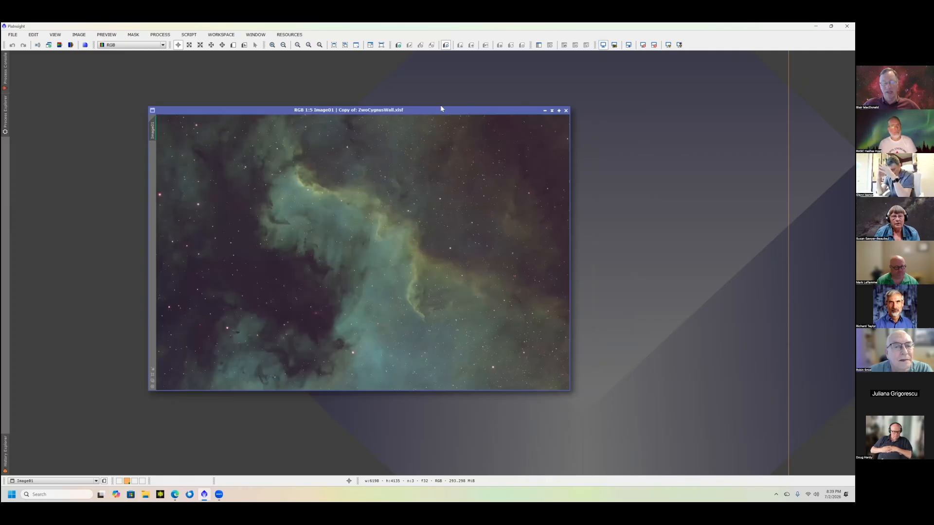
drag(441, 108, 318, 64)
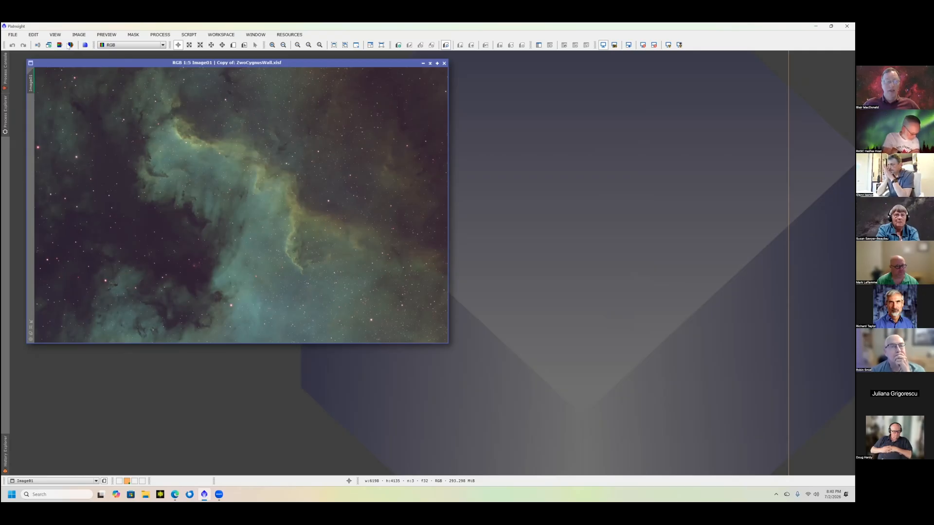
- Open copies of the starless image n.xisf and the stars image s.xisf from the Session2 folder
click(14, 36)
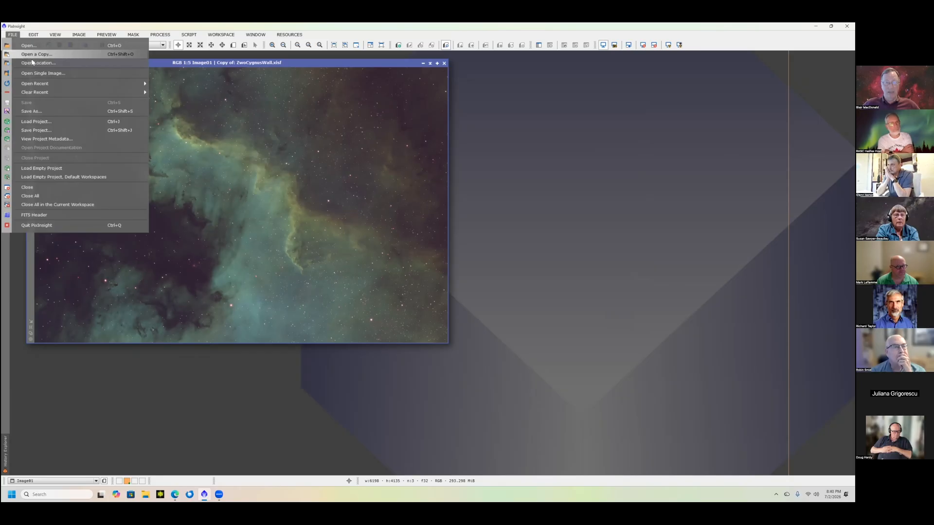
click(32, 57)
click(78, 141)
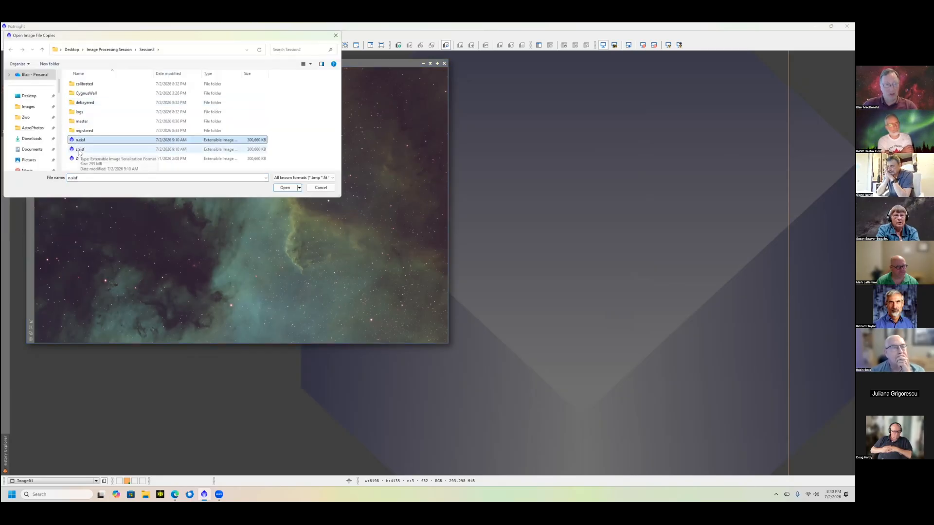
ctrl+click(81, 149)
click(284, 188)
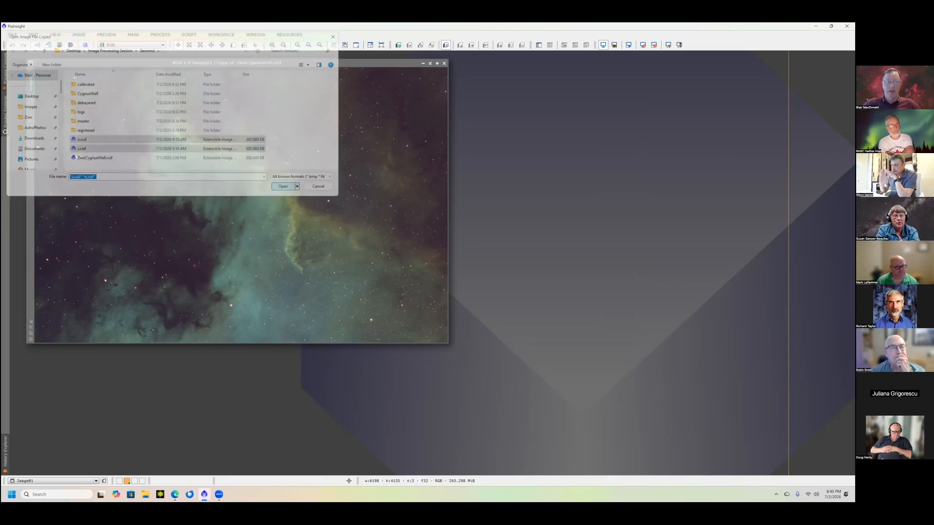
- Separate the stars and starless image windows, and lay the starless image over the original for comparison
drag(296, 76, 296, 210)
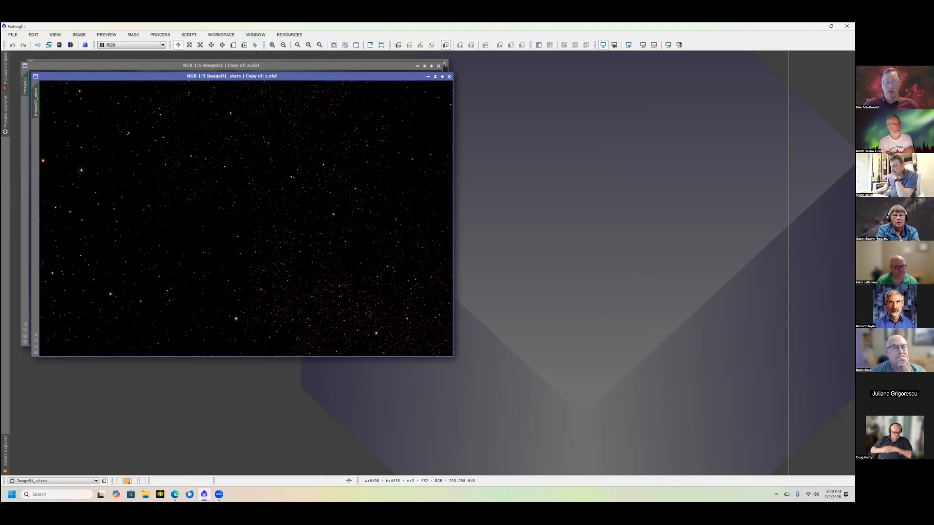
drag(281, 69, 495, 150)
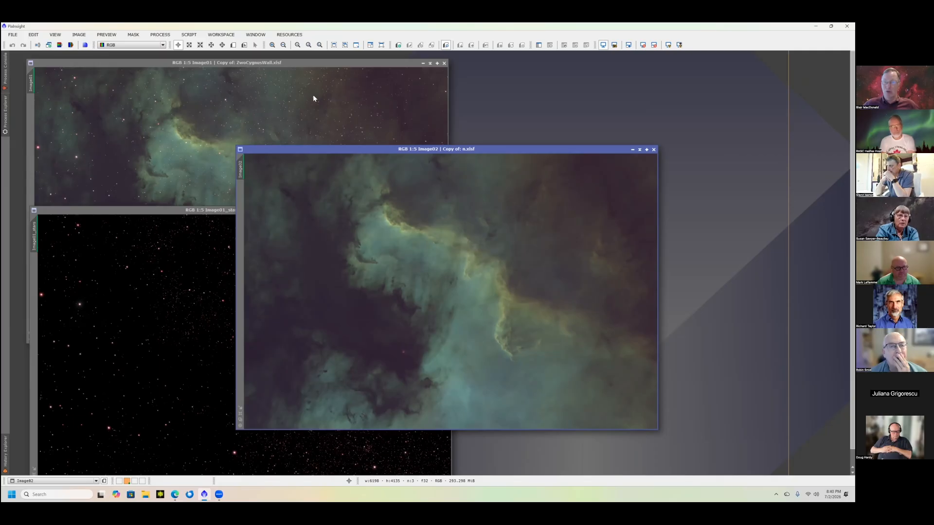
drag(413, 149, 230, 96)
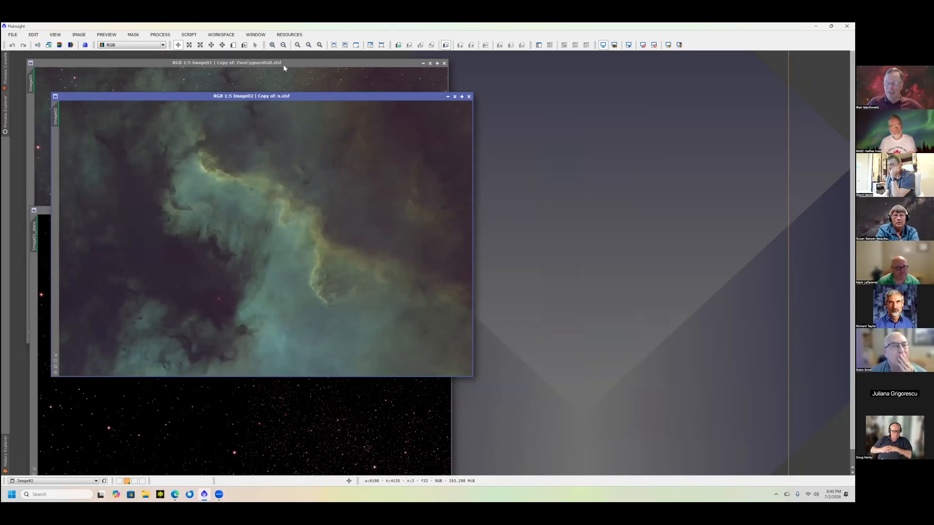
drag(229, 96, 201, 63)
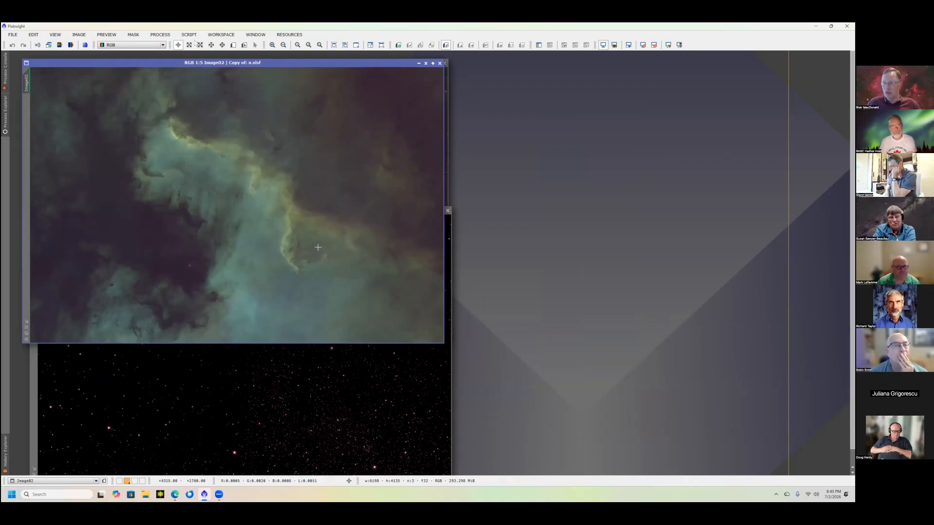
- Open the GeneralizedHyperbolicStretch process beside the starless image and check that image with its screen stretch off and on
click(157, 36)
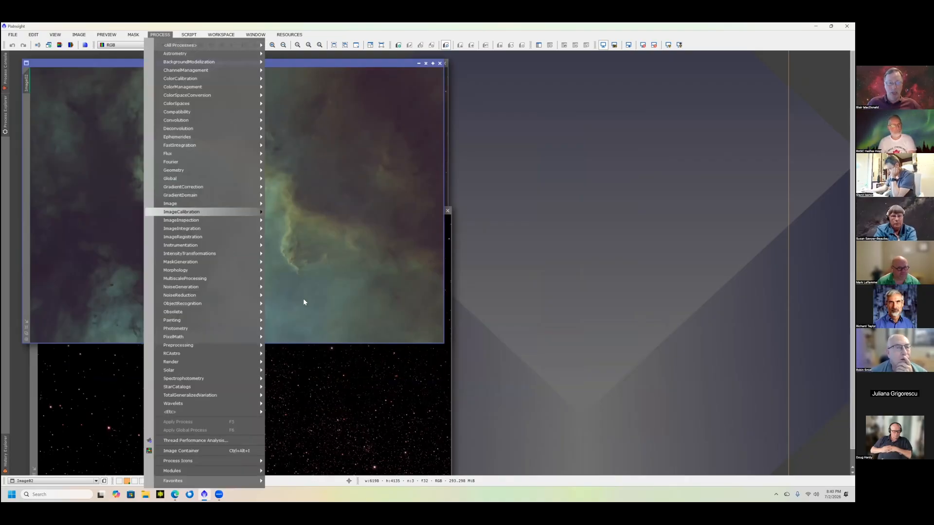
mouse_move(224, 254)
click(307, 316)
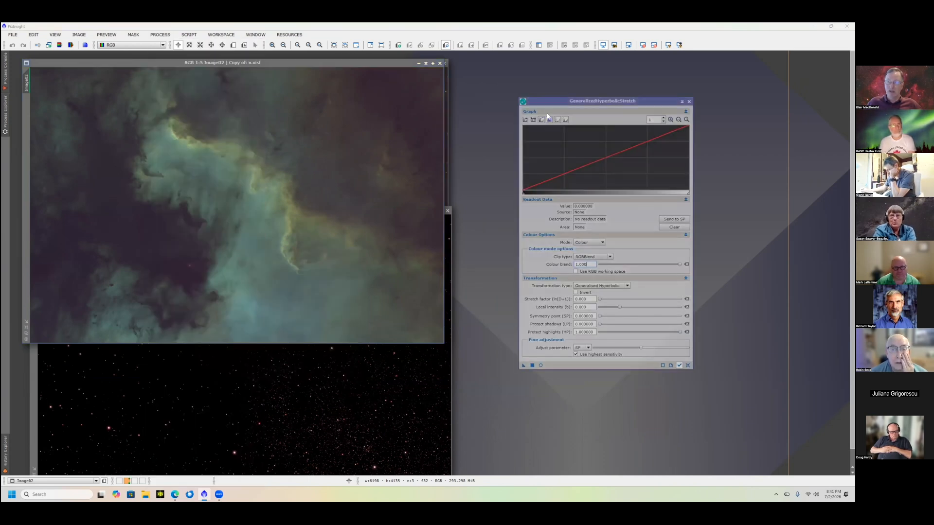
drag(621, 103, 660, 98)
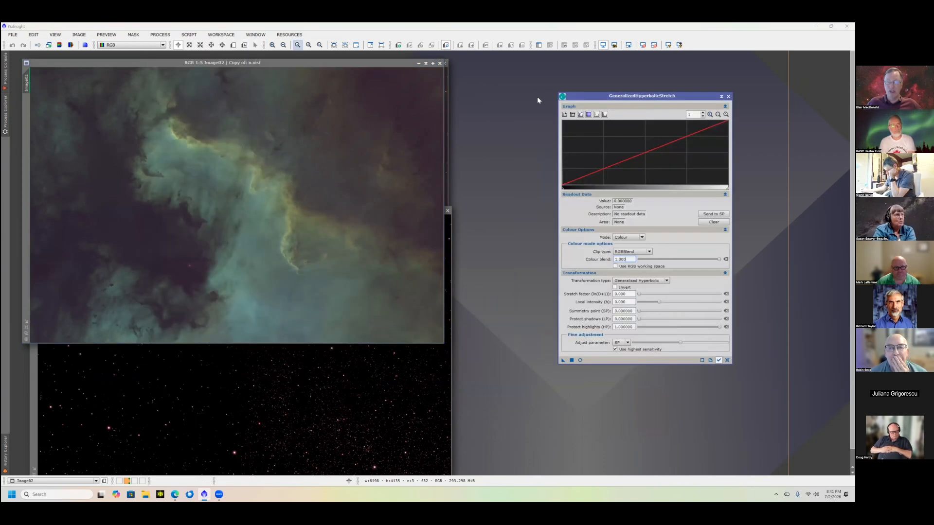
click(603, 45)
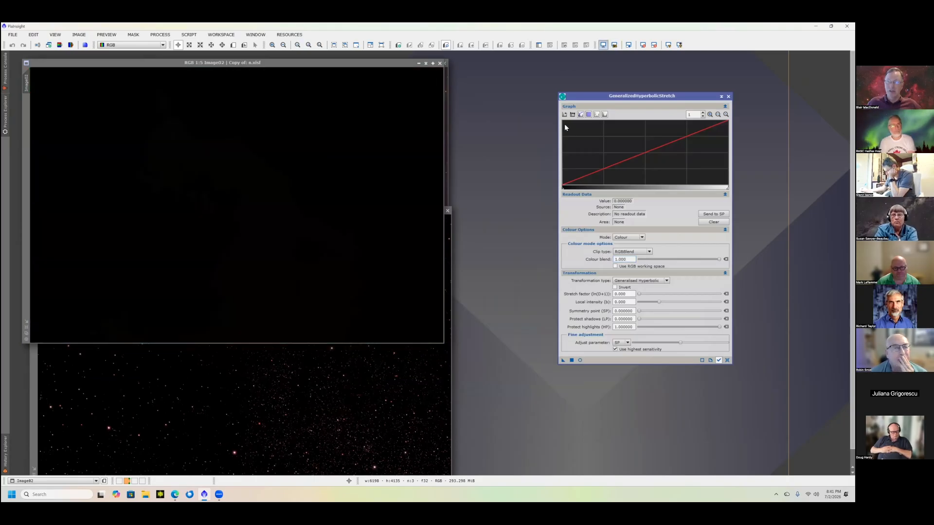
click(603, 44)
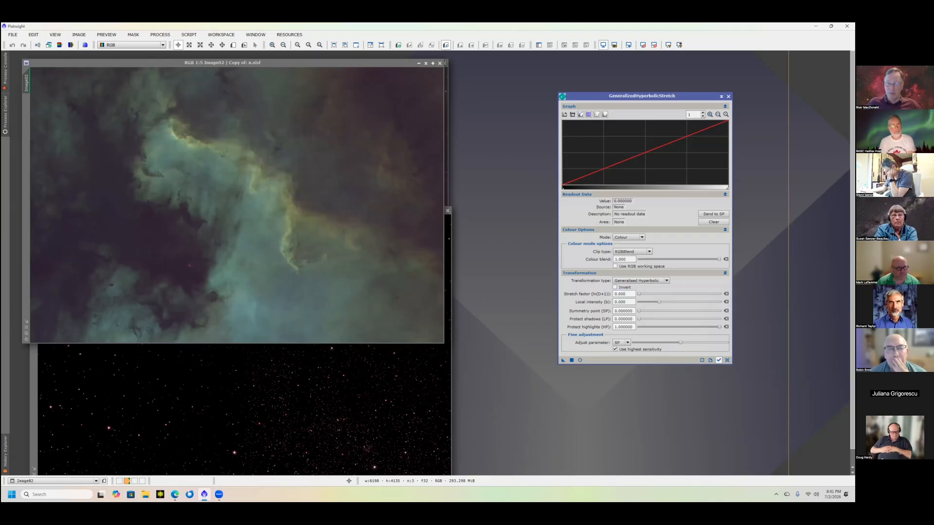
- Sample a dark background area of the starless image and zoom the stretch histogram to 750
click(182, 218)
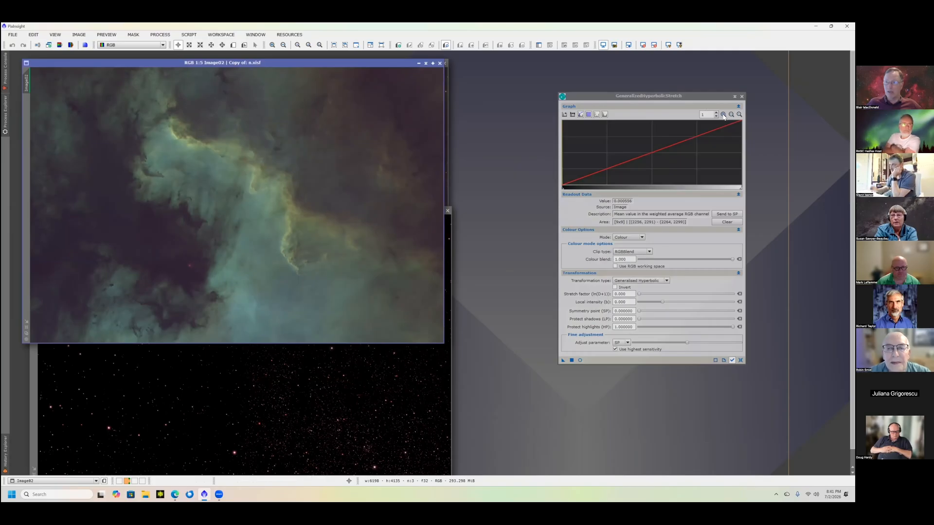
click(724, 115)
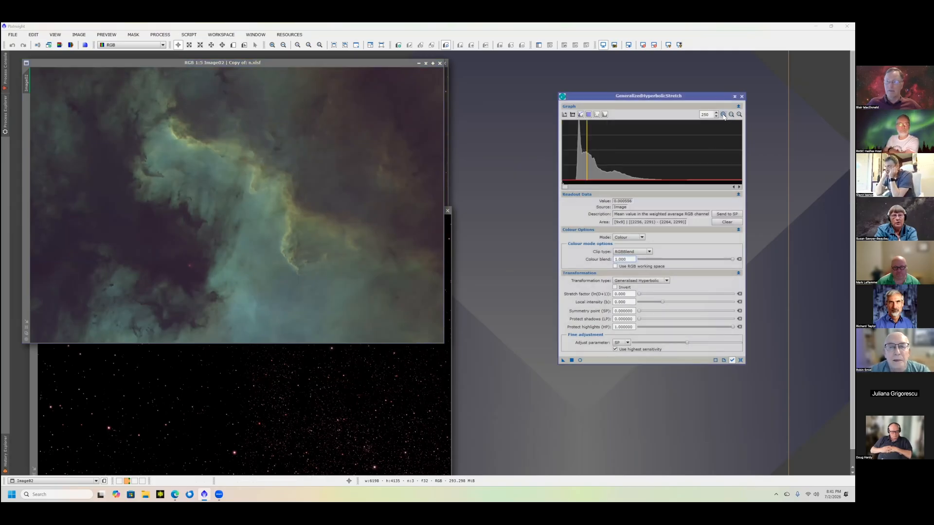
click(723, 115)
click(723, 115)
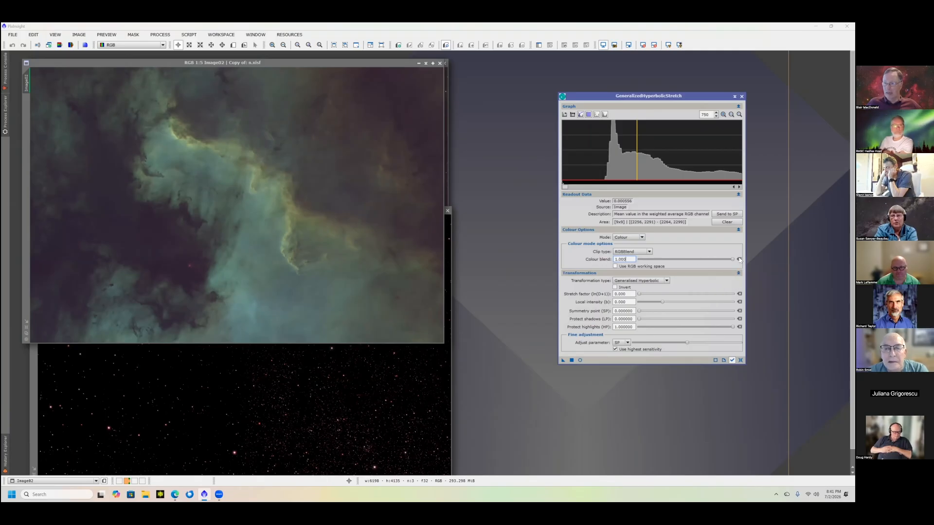
- Start a real-time preview of the stretch on the starless image, without the screen stretch, beside the process window
click(639, 295)
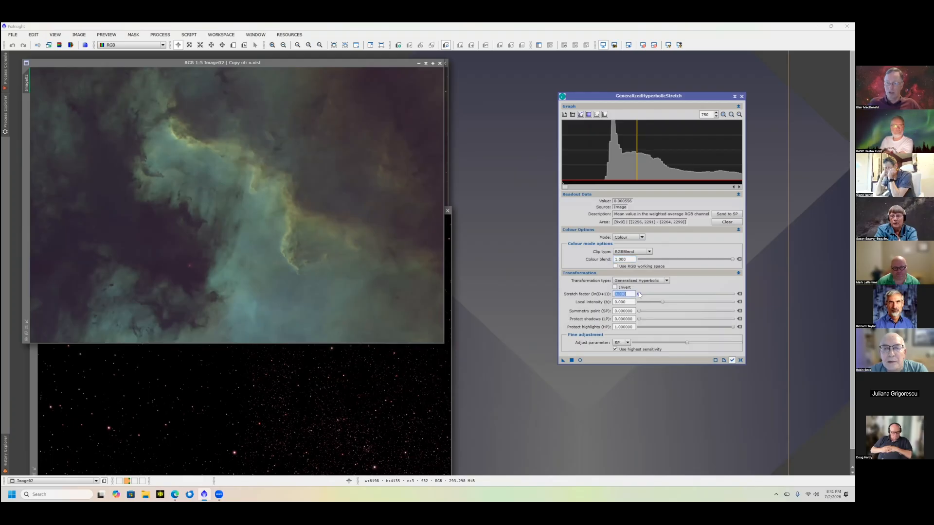
click(580, 361)
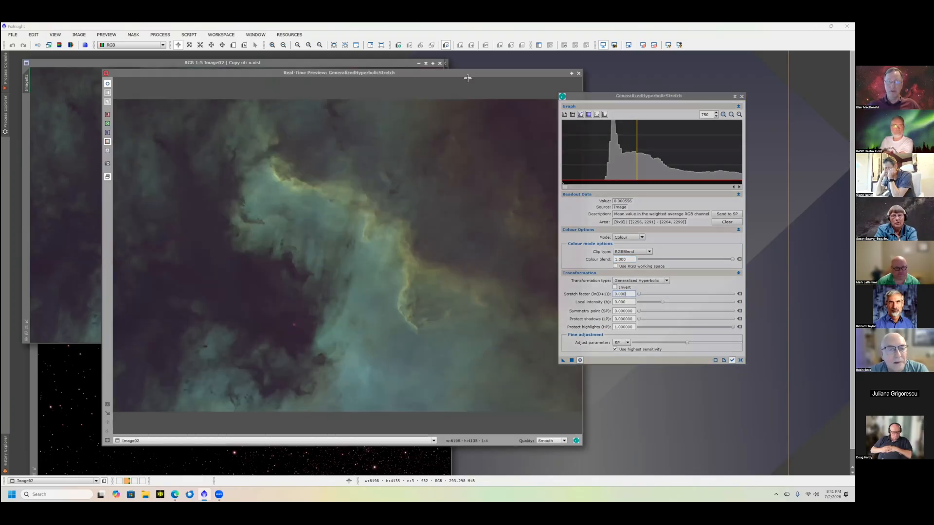
drag(413, 73, 358, 70)
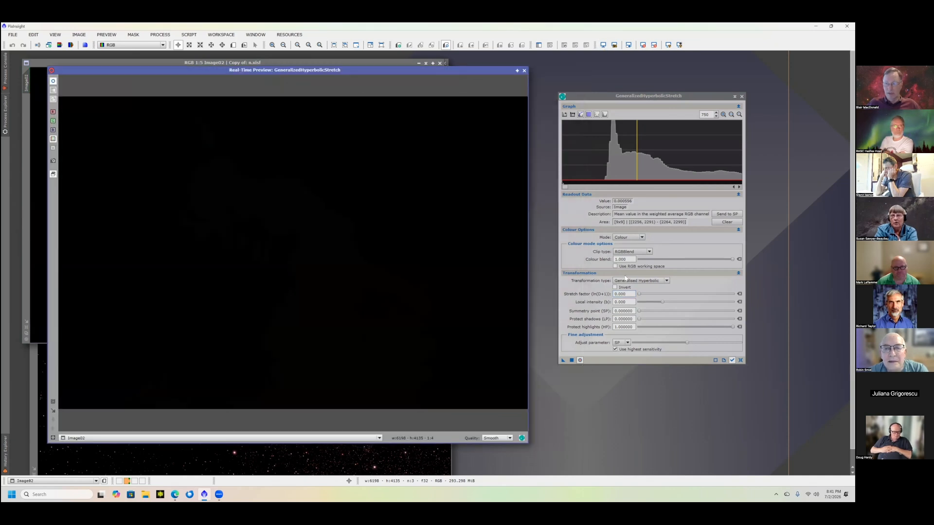
- Raise the stretch factor to about 5.55 and set the colour blend to 0.060
drag(639, 295, 667, 300)
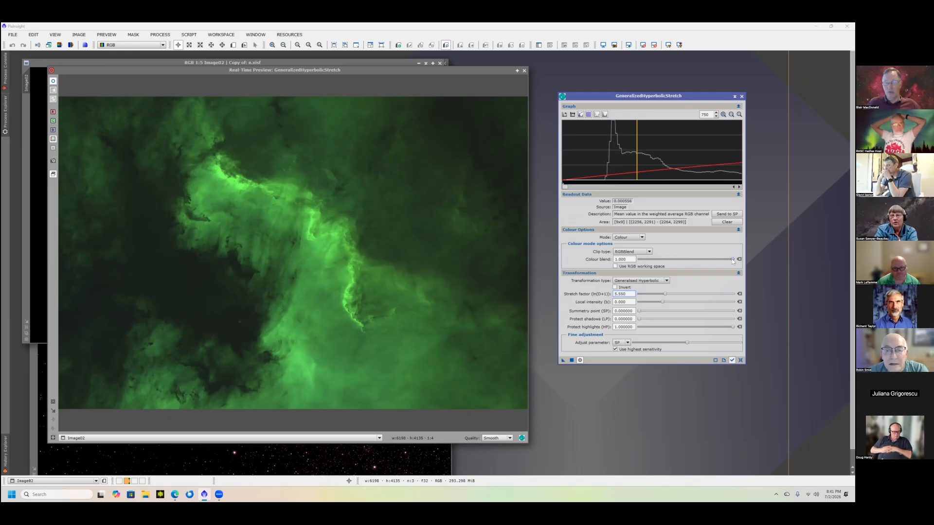
drag(702, 263, 637, 259)
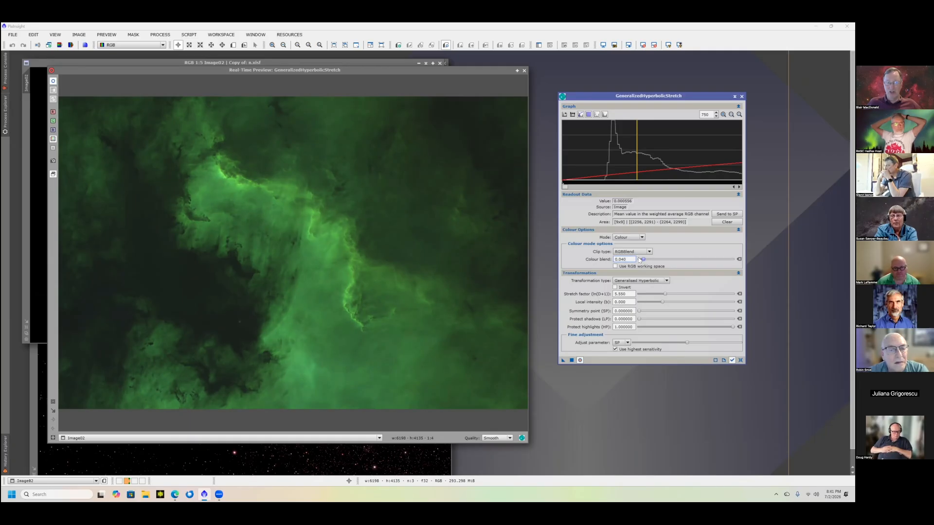
click(645, 261)
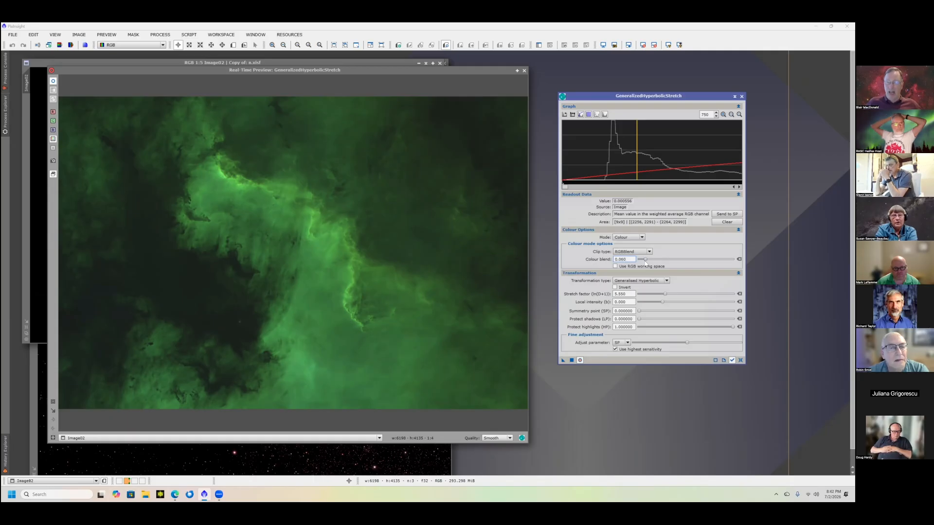
- Set the local intensity to 0.910, the stretch factor to 5.910 and fine-tune the symmetry point to 0.000394
mouse_move(651, 267)
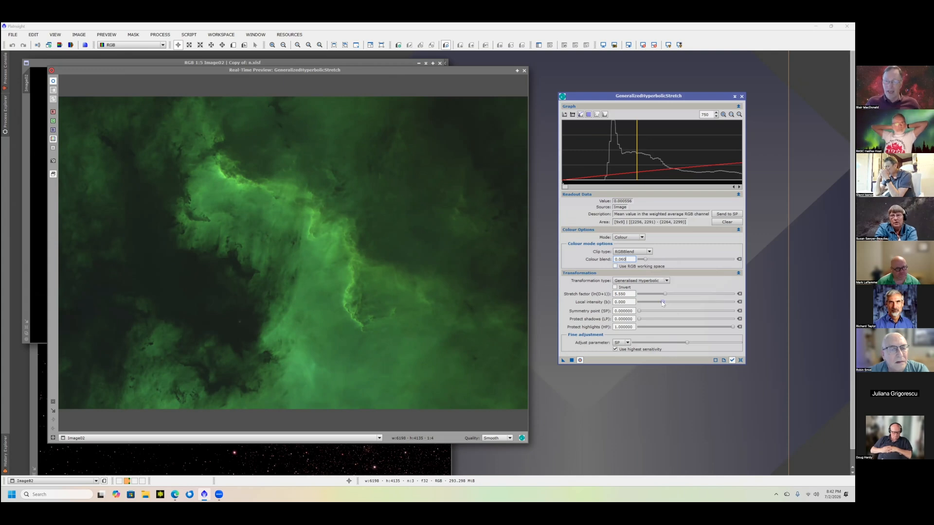
drag(663, 303, 667, 294)
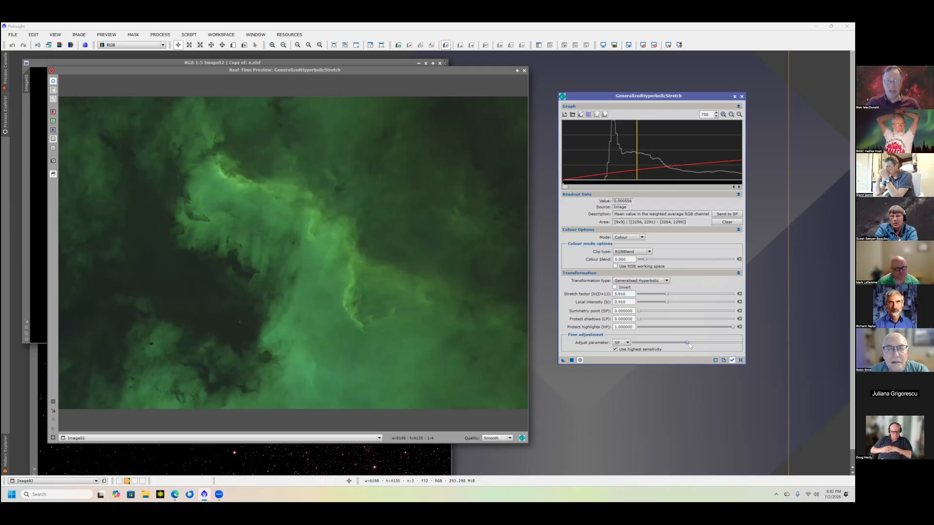
drag(713, 345, 729, 343)
drag(729, 342, 726, 343)
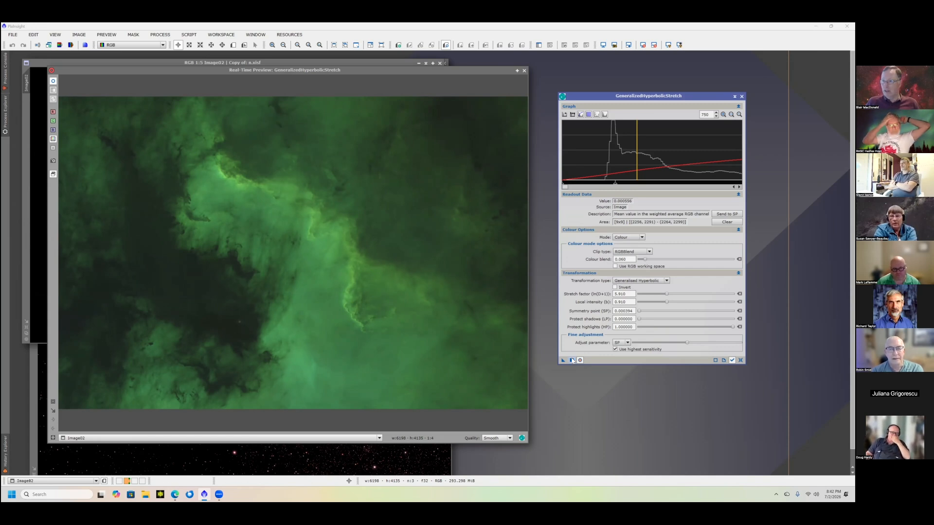
- Apply the stretch to the starless image, then reset the process settings and the histogram zoom to 1
click(571, 360)
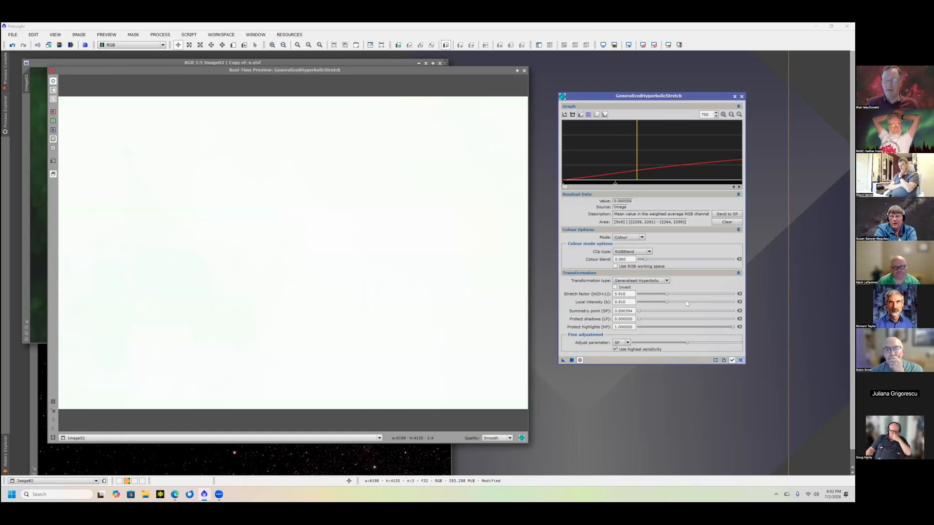
click(741, 360)
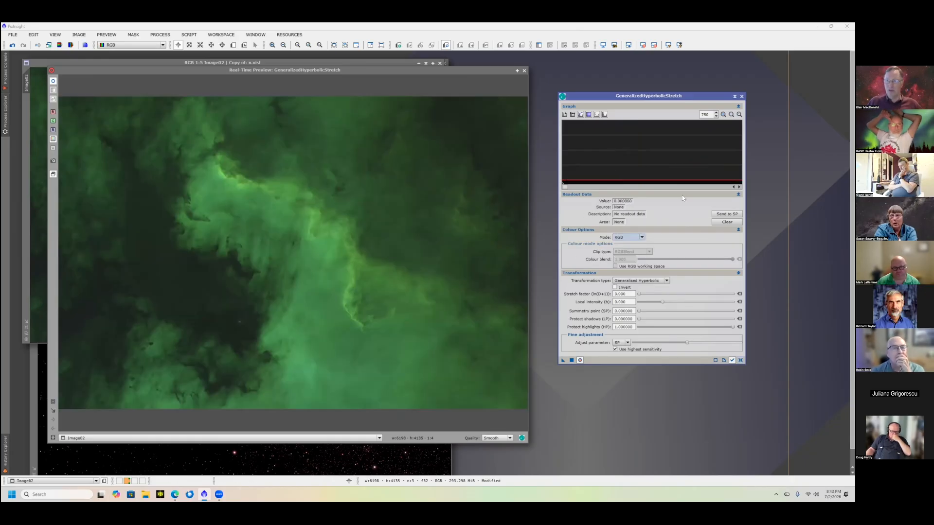
click(740, 115)
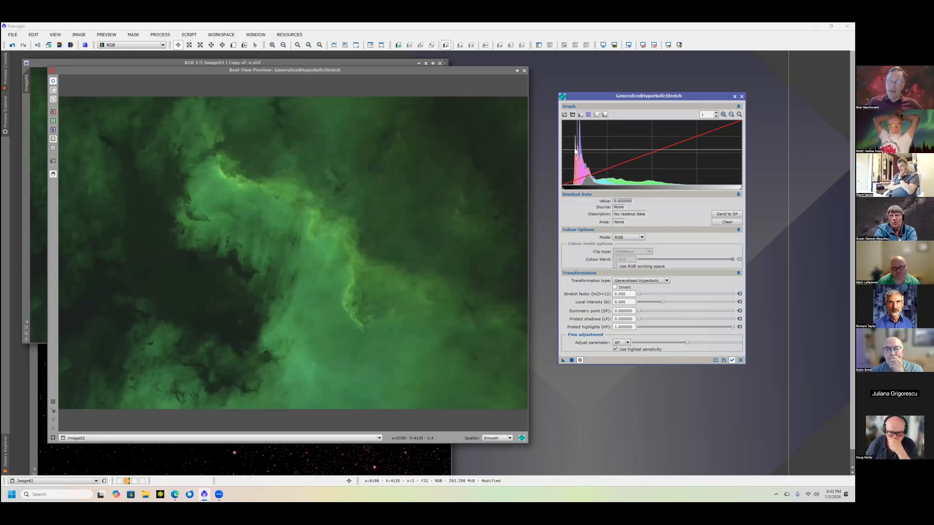
- Limit the stretch to the red channel and set its symmetry point from a sample on the nebula's bright wall
click(612, 170)
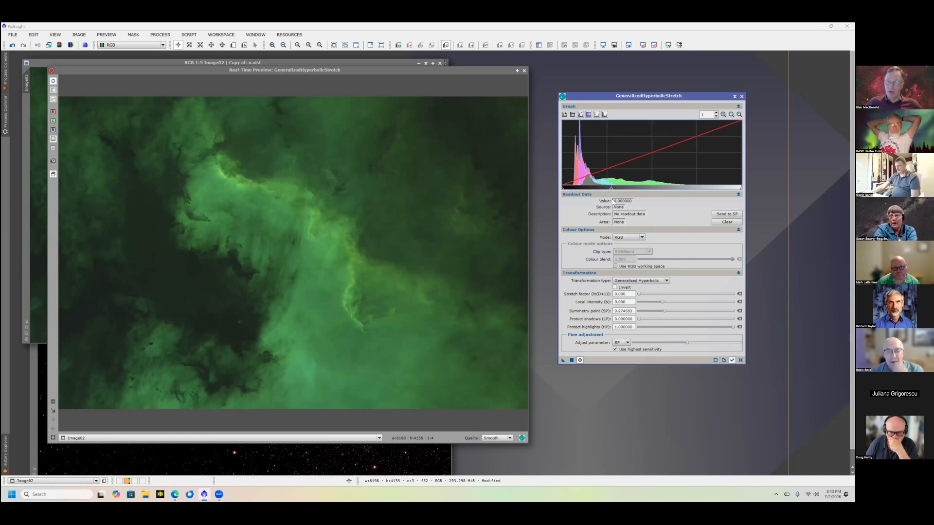
click(635, 237)
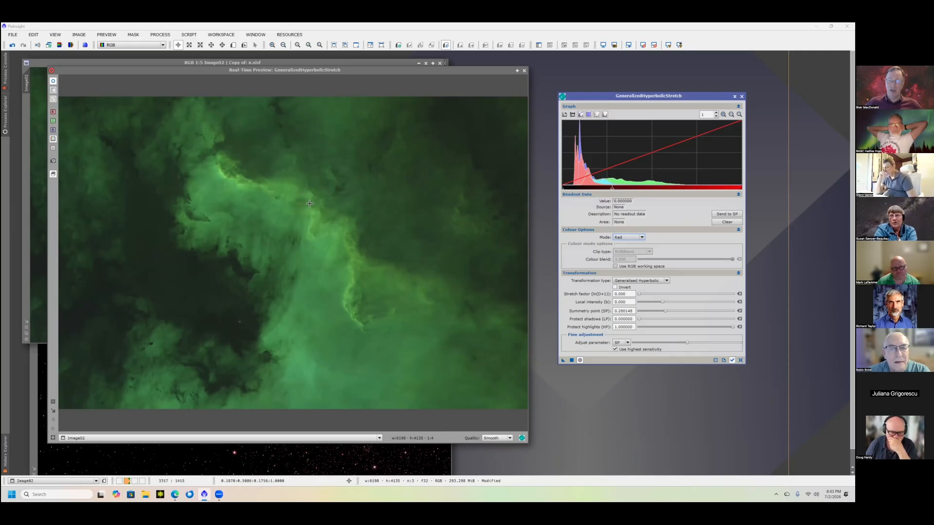
click(471, 174)
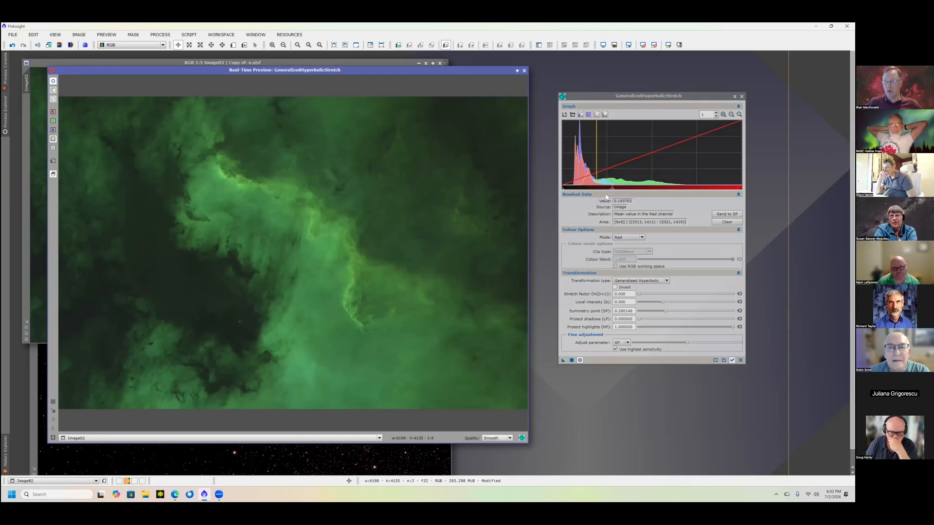
click(727, 215)
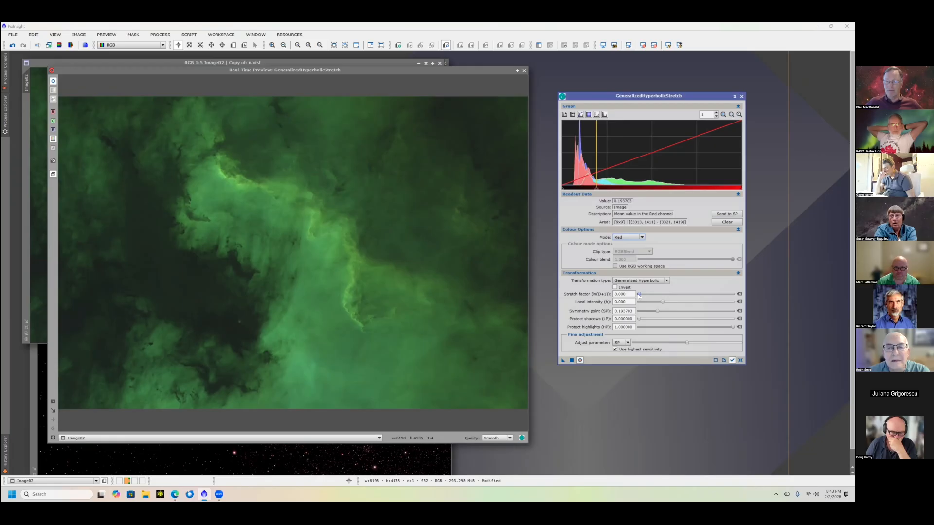
- Set the red stretch factor to 1.640 and the local intensity to 0.910, and apply the stretch
drag(640, 295, 647, 295)
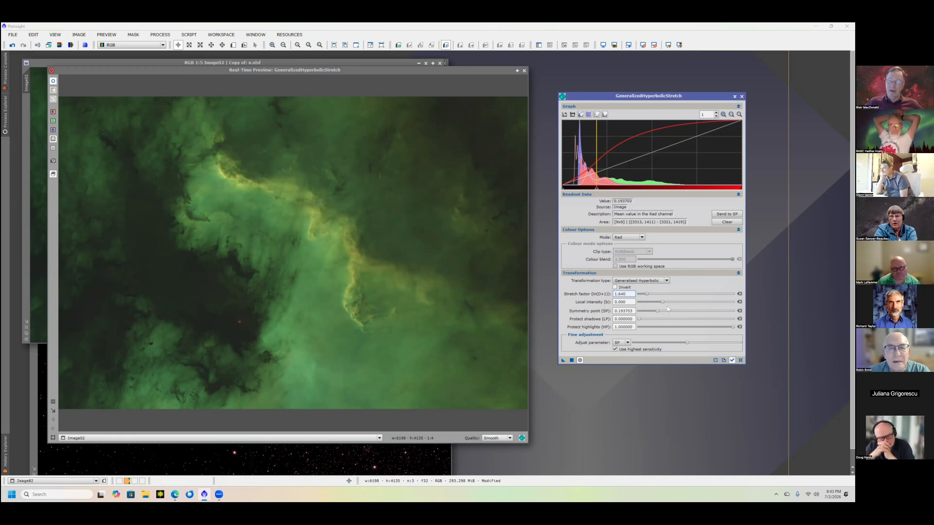
drag(662, 303, 667, 303)
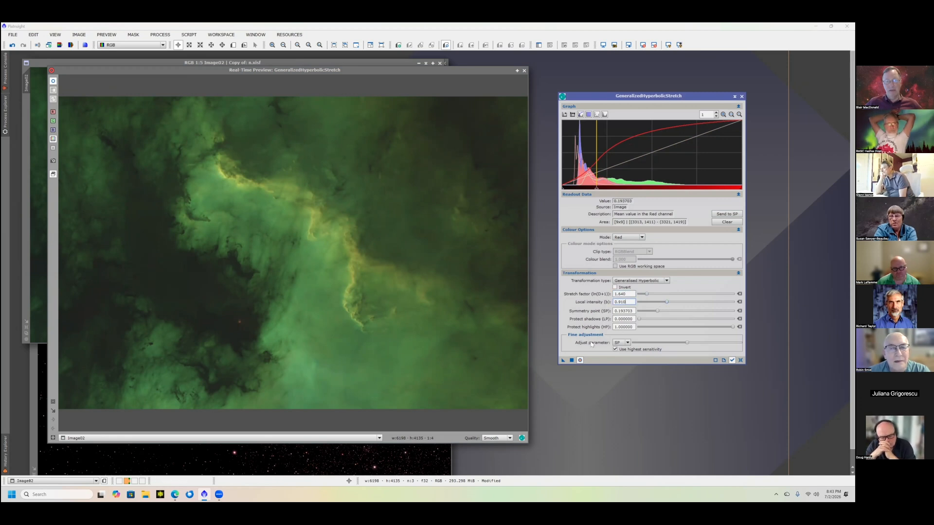
click(572, 360)
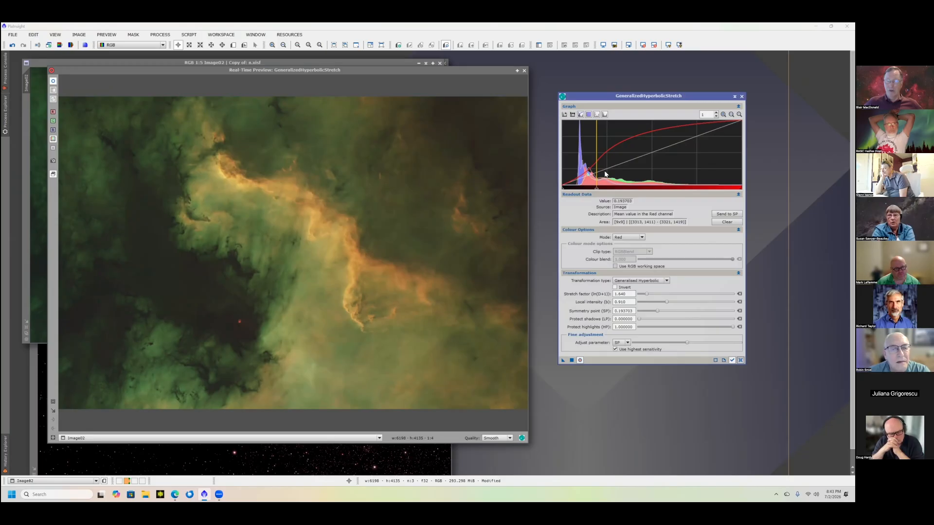
click(579, 153)
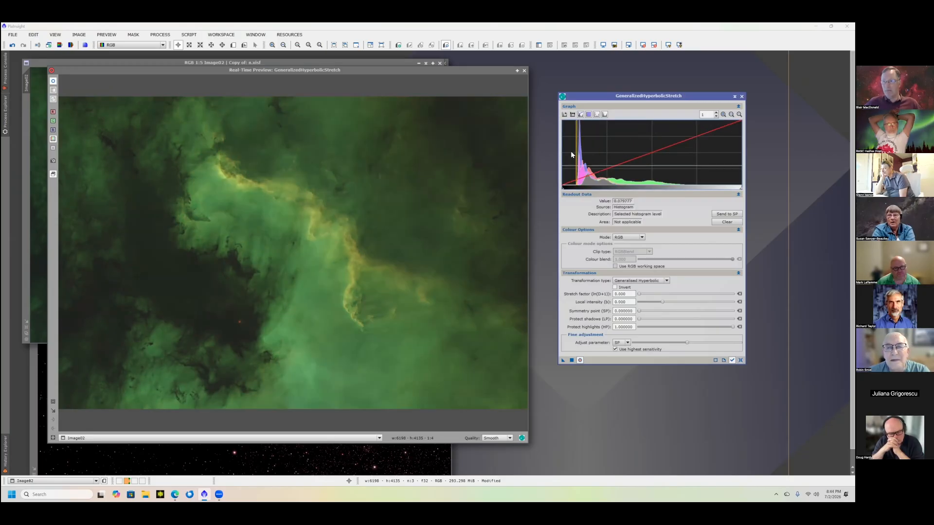
click(636, 281)
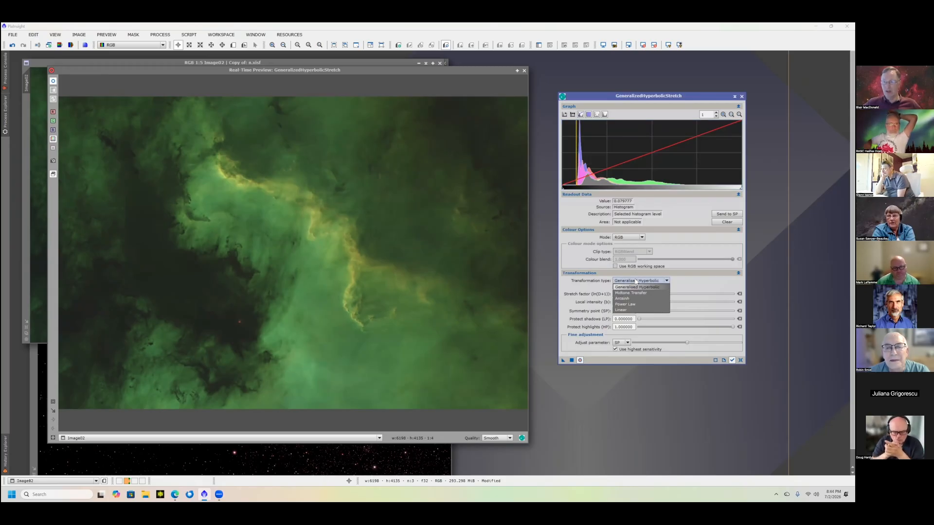
click(623, 311)
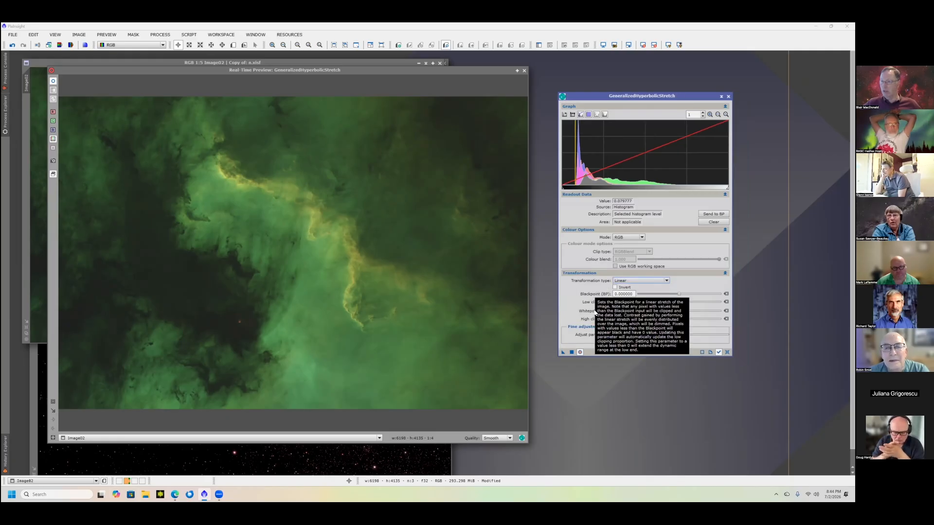
click(679, 294)
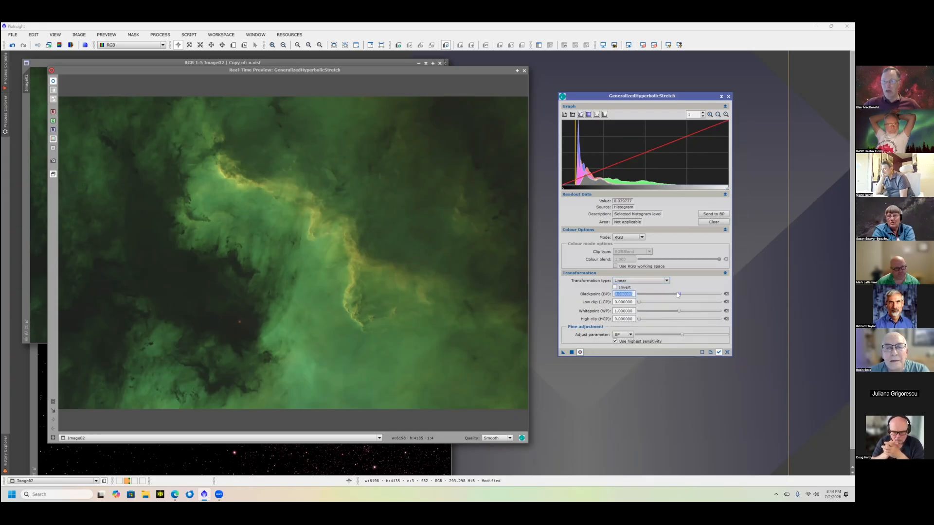
drag(679, 294, 678, 294)
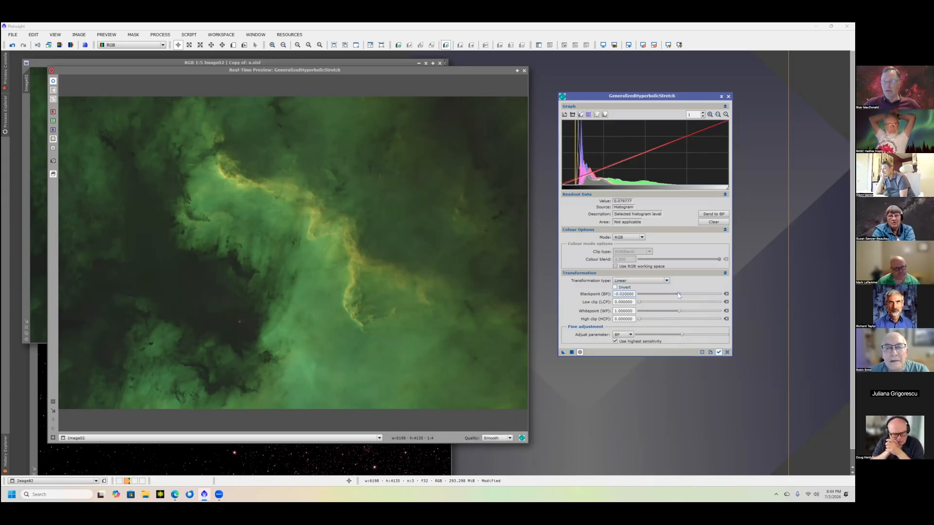
click(634, 238)
click(619, 244)
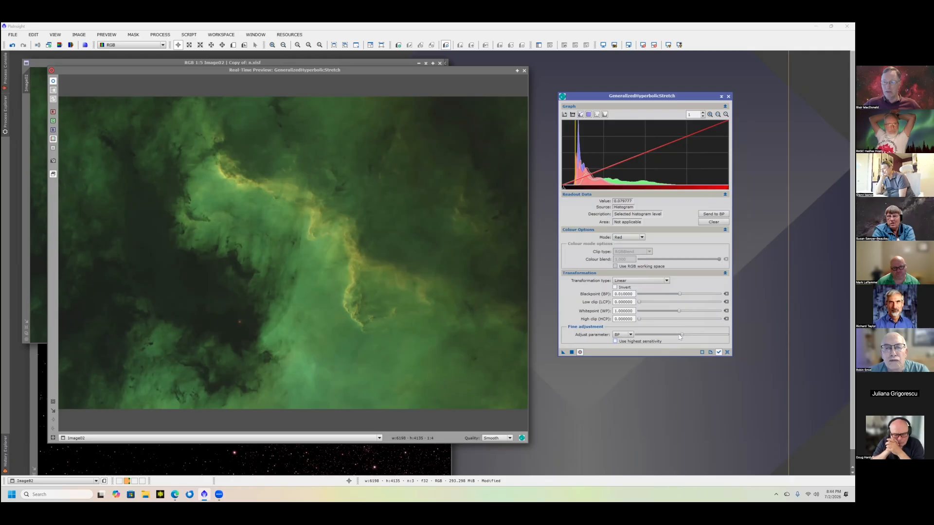
drag(678, 335, 668, 334)
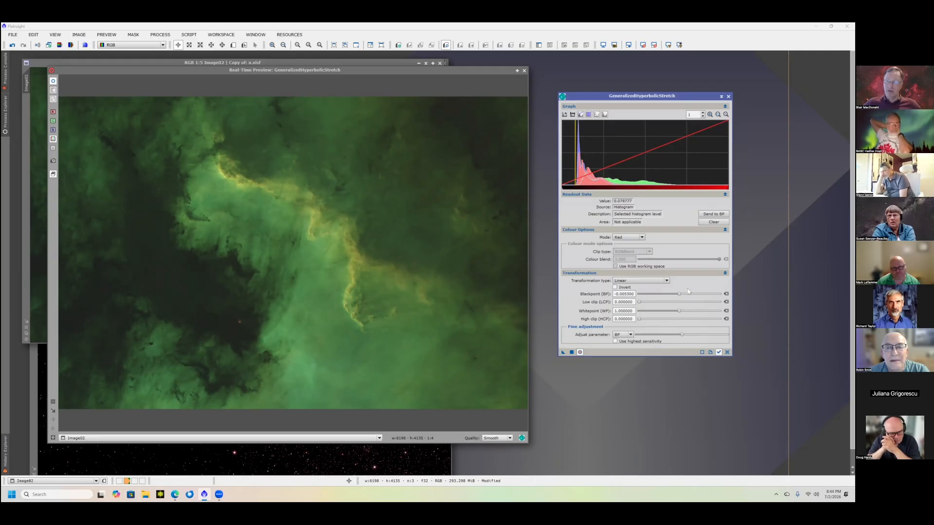
click(728, 352)
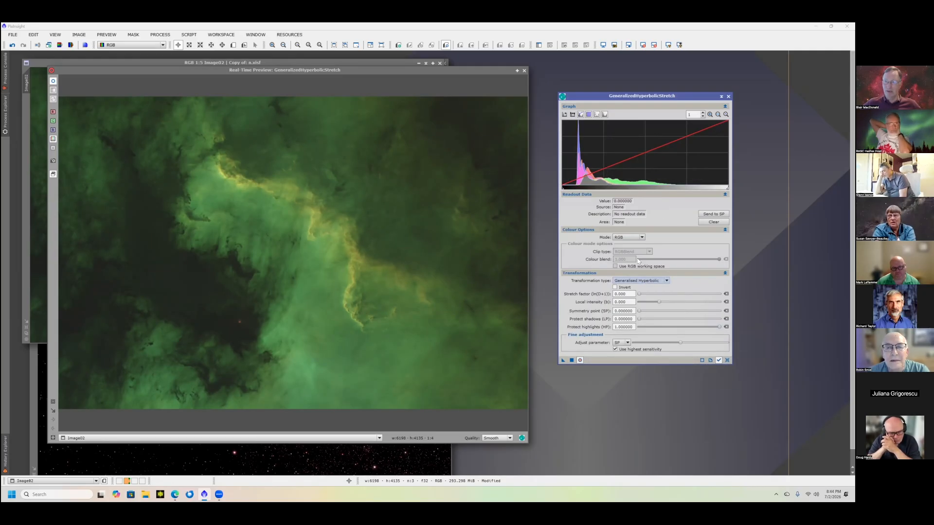
- Apply a linear stretch with a blackpoint of 0.040000 to the green channel, and reset the process settings
click(634, 238)
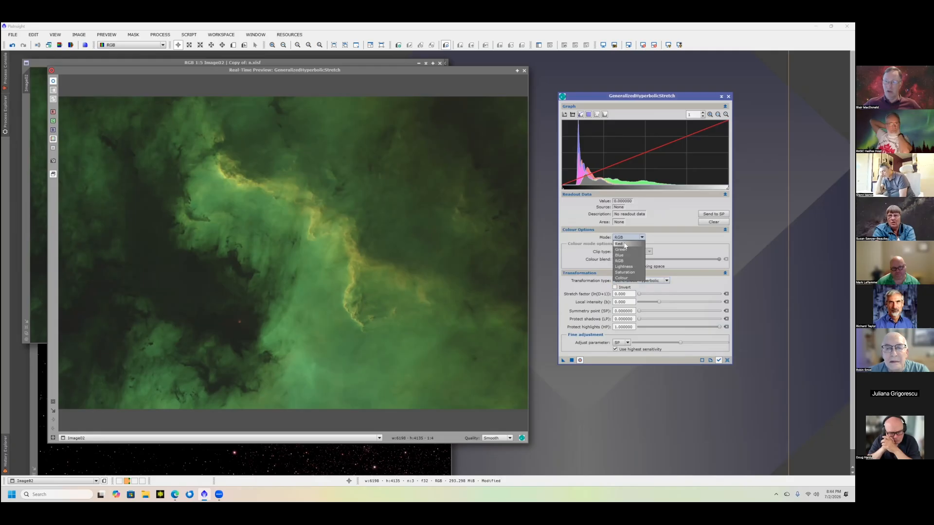
click(628, 254)
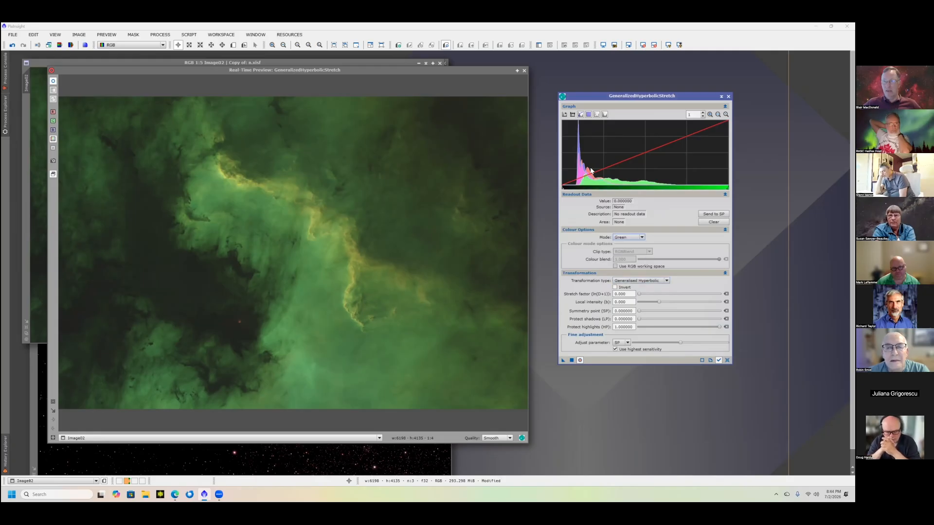
mouse_move(586, 177)
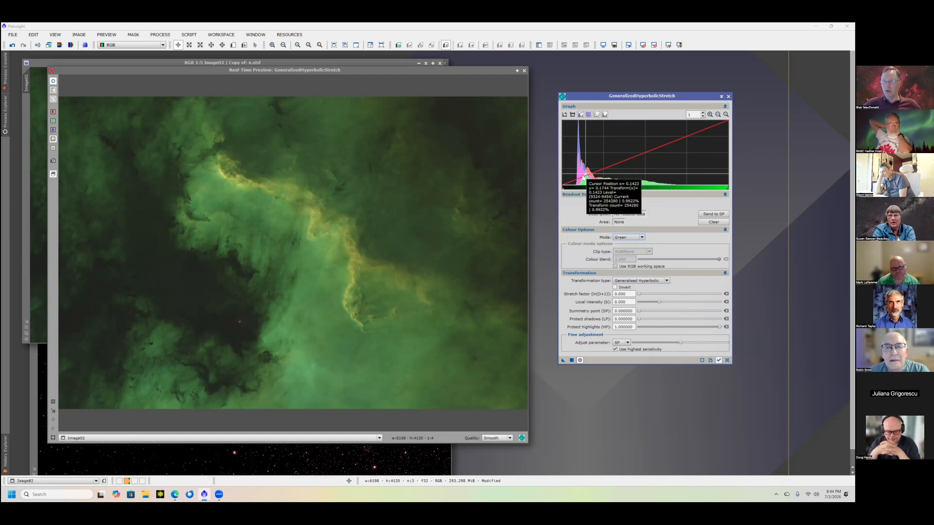
click(628, 282)
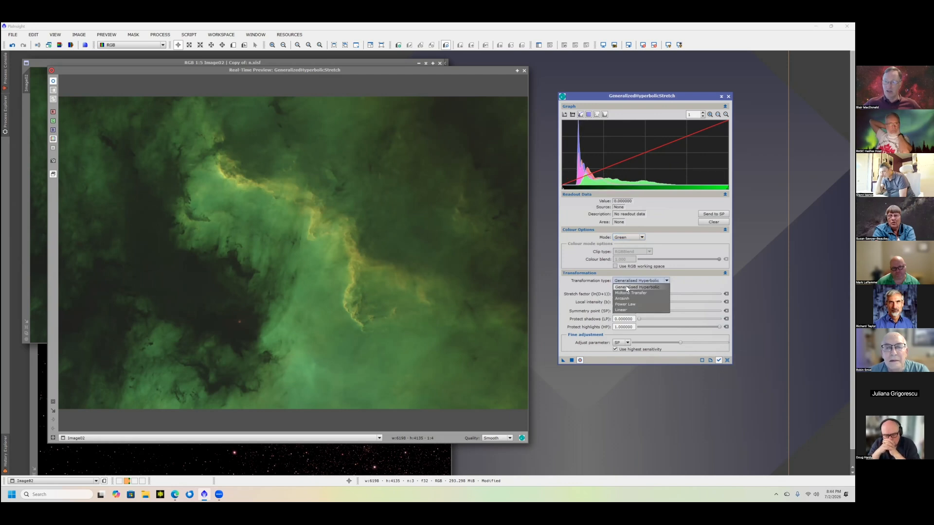
click(625, 310)
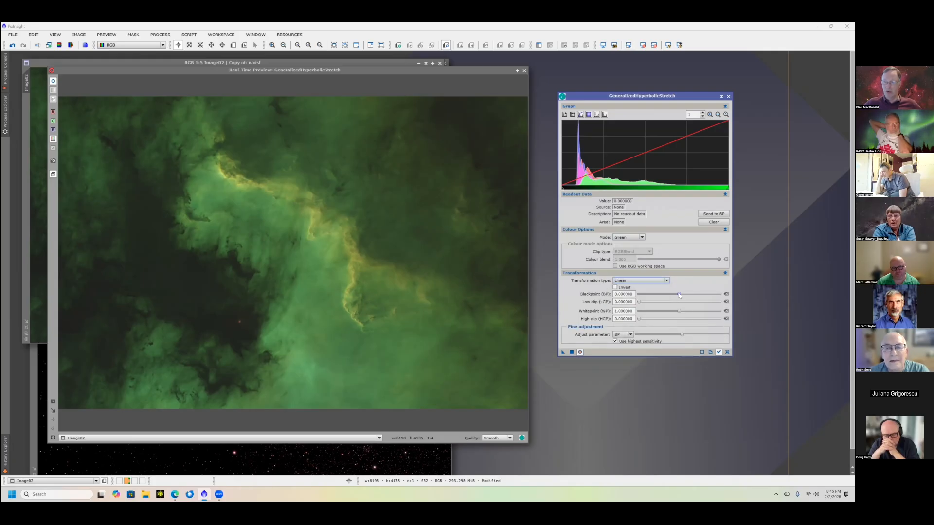
scroll(680, 295, down, 1)
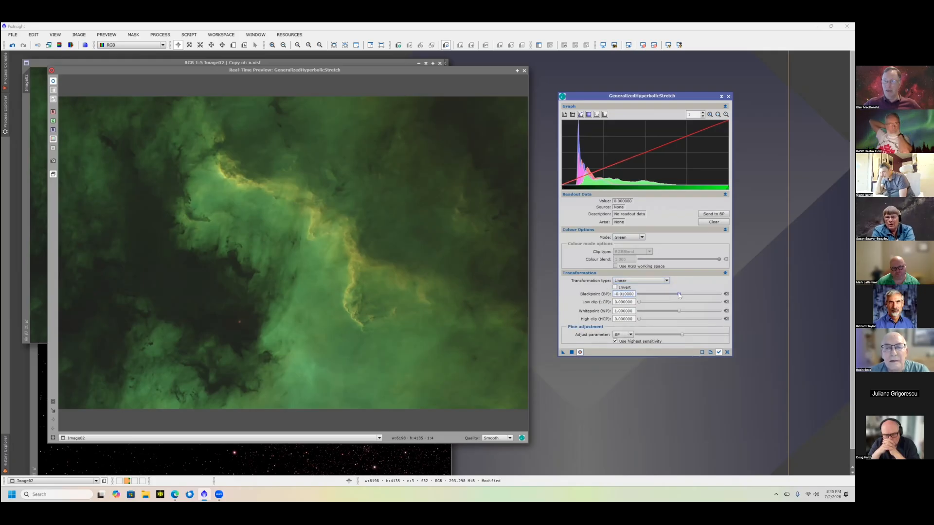
scroll(680, 295, up, 4)
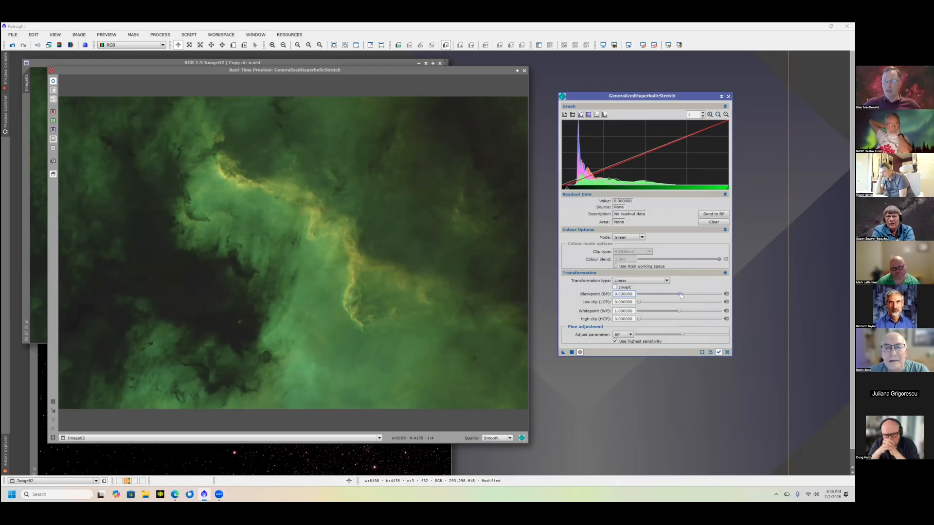
scroll(681, 295, up, 1)
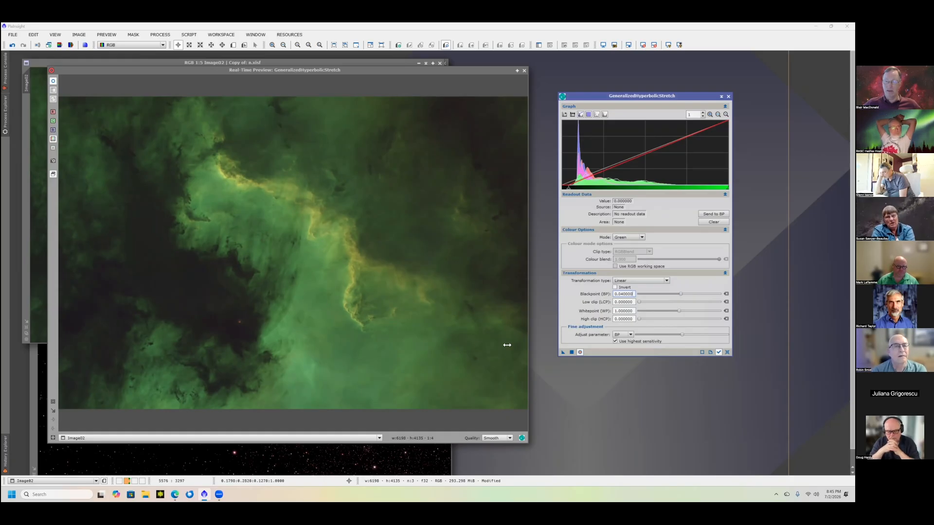
click(572, 352)
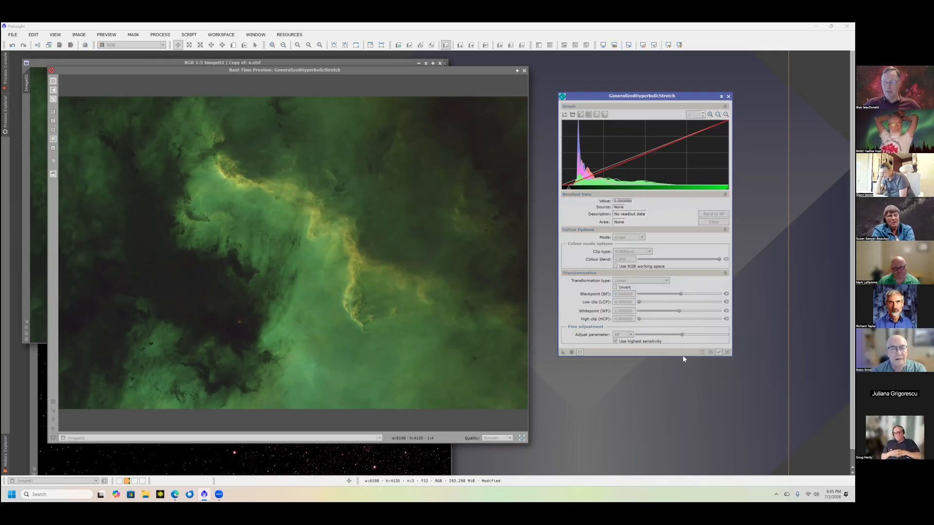
click(728, 353)
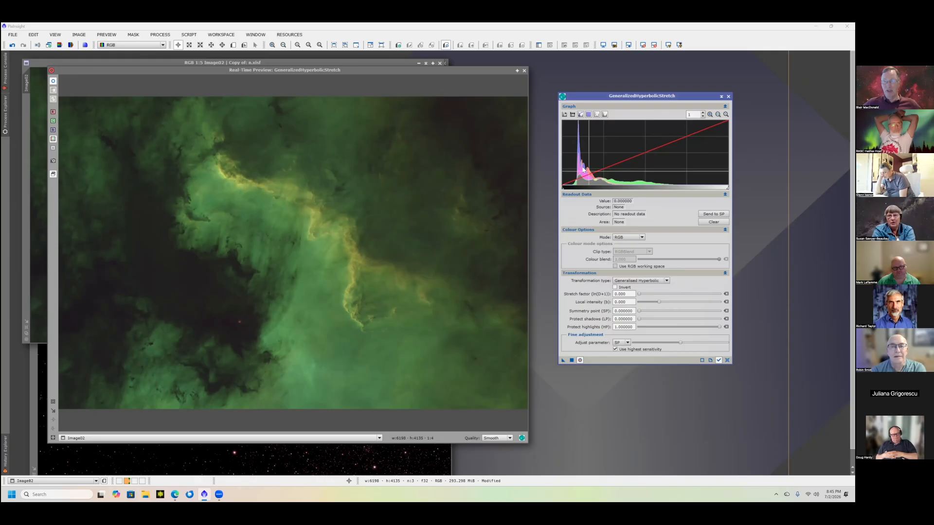
- Select the red channel and set the symmetry point to 0.112224 from a level picked beside the histogram peak
click(636, 239)
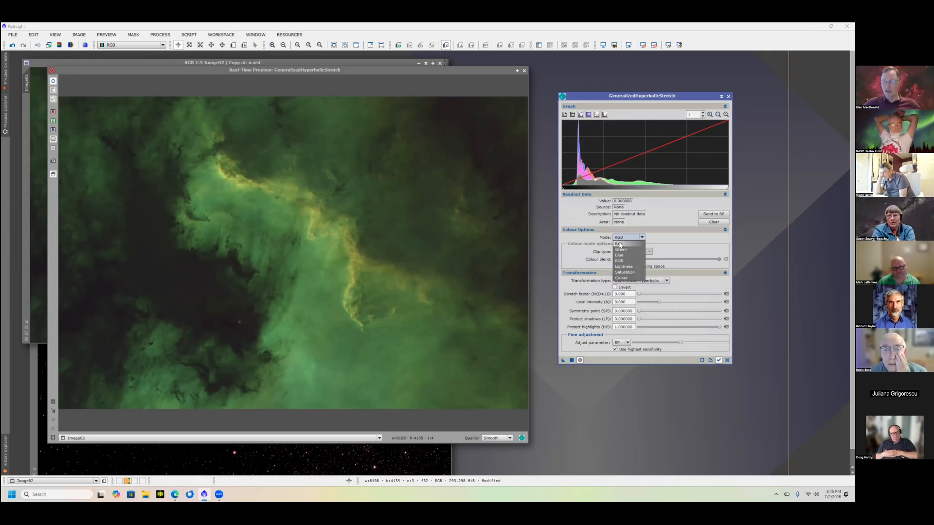
click(625, 251)
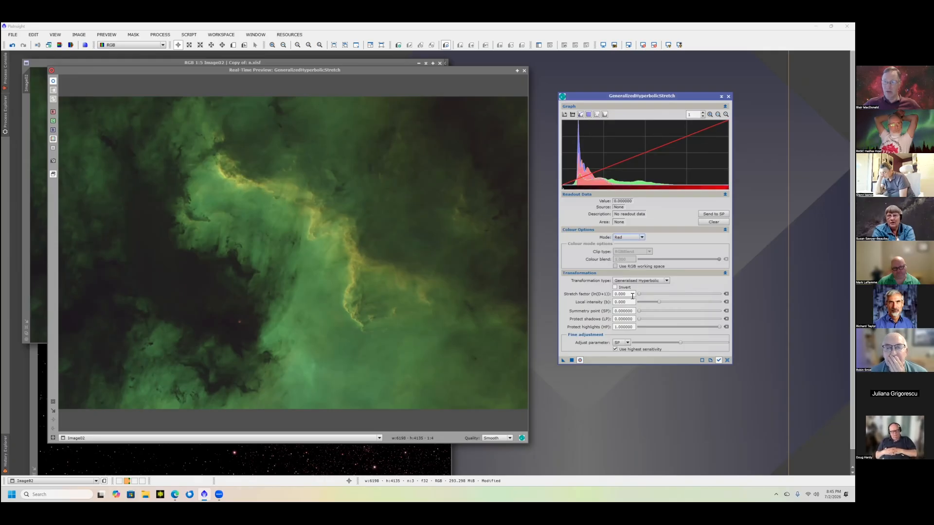
click(580, 170)
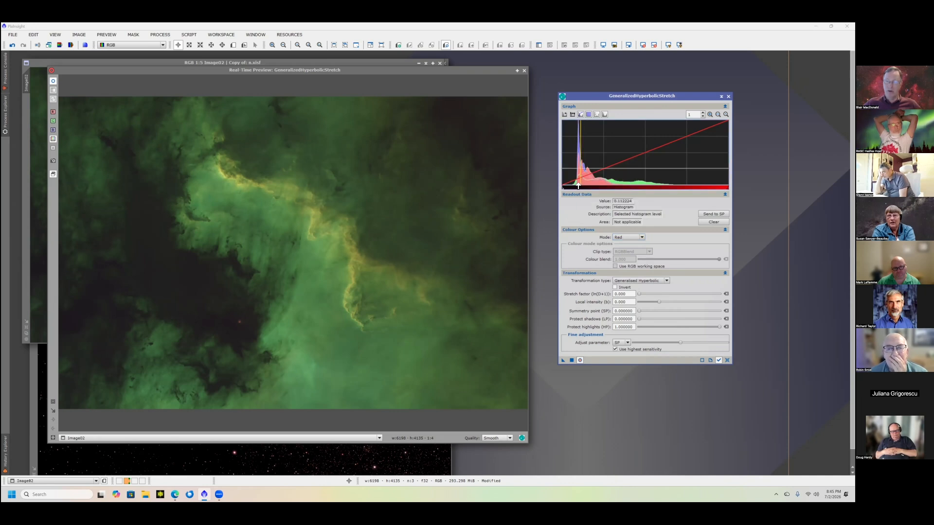
click(714, 215)
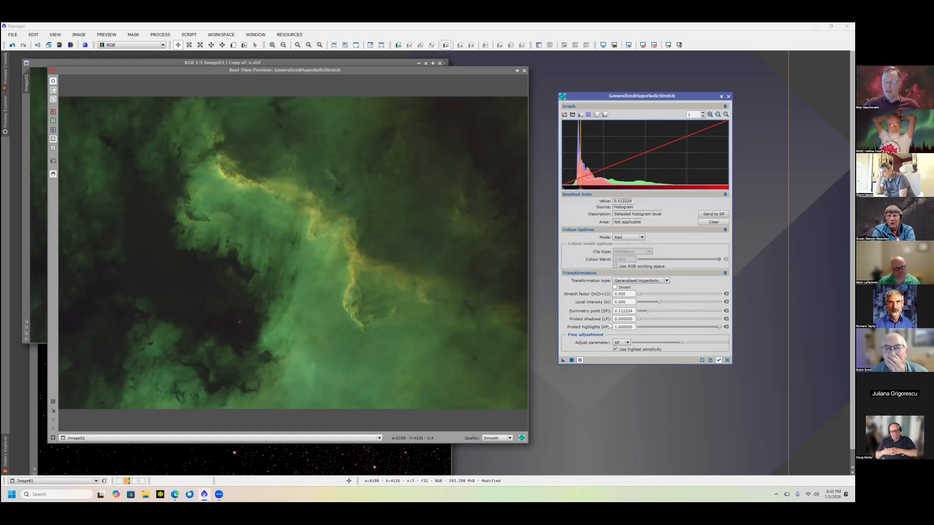
- Set the red channel's stretch factor to 0.5 and its local intensity to 1.390
double_click(627, 293)
text(0.5)
key(Return)
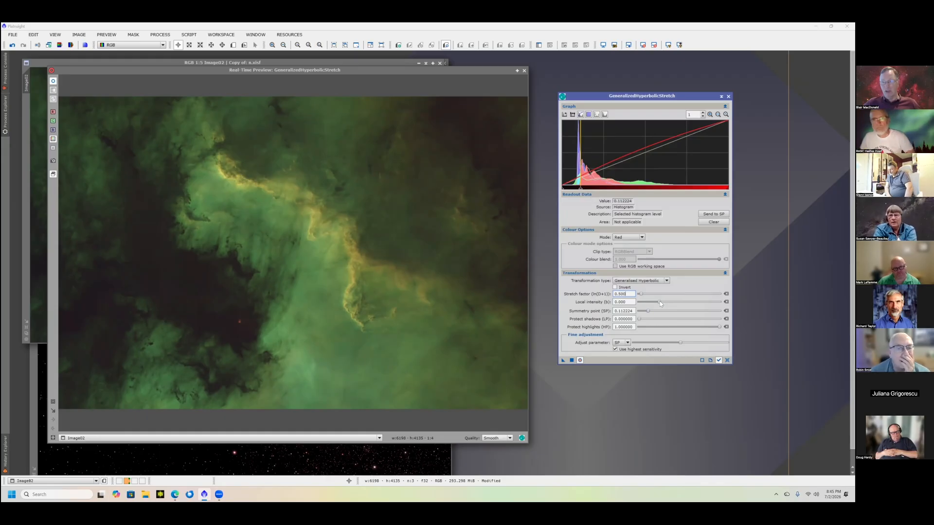
key(Tab)
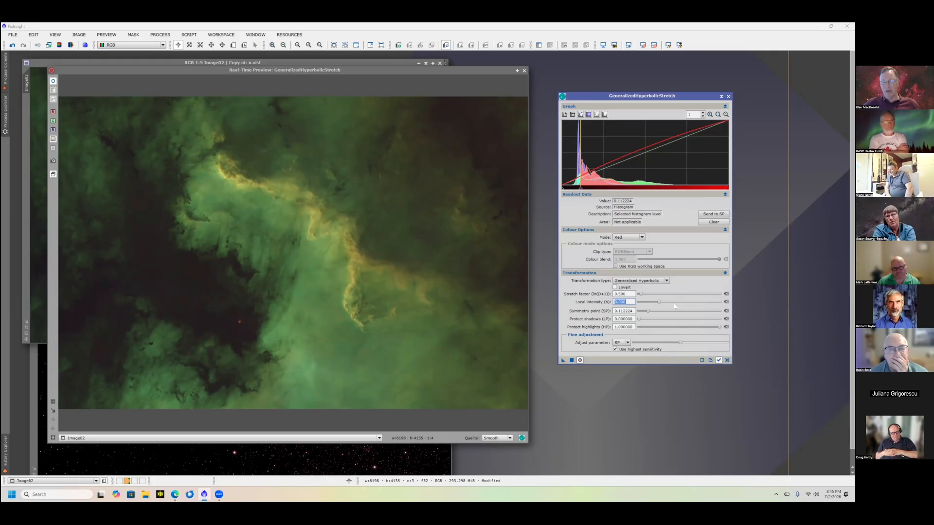
drag(659, 303, 665, 303)
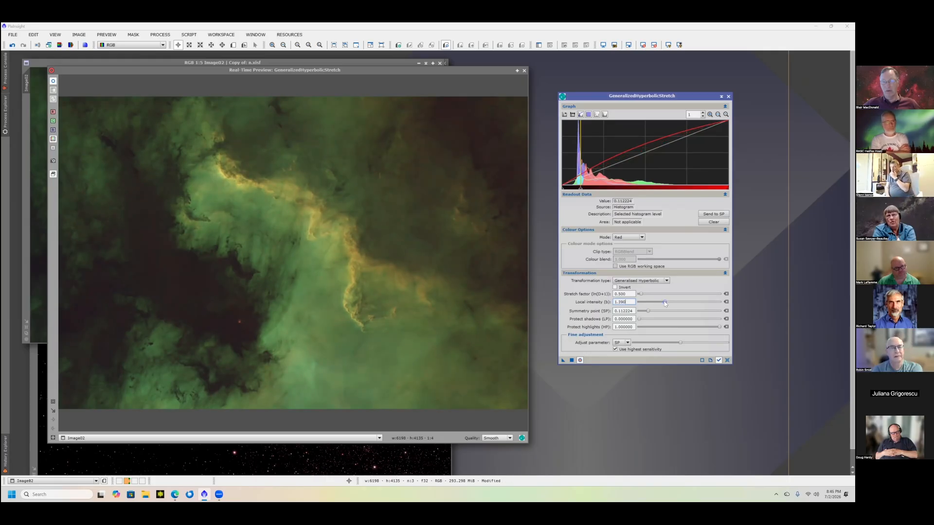
- Apply the red channel stretch, reset the process settings, and set the transformation type to Linear
click(571, 361)
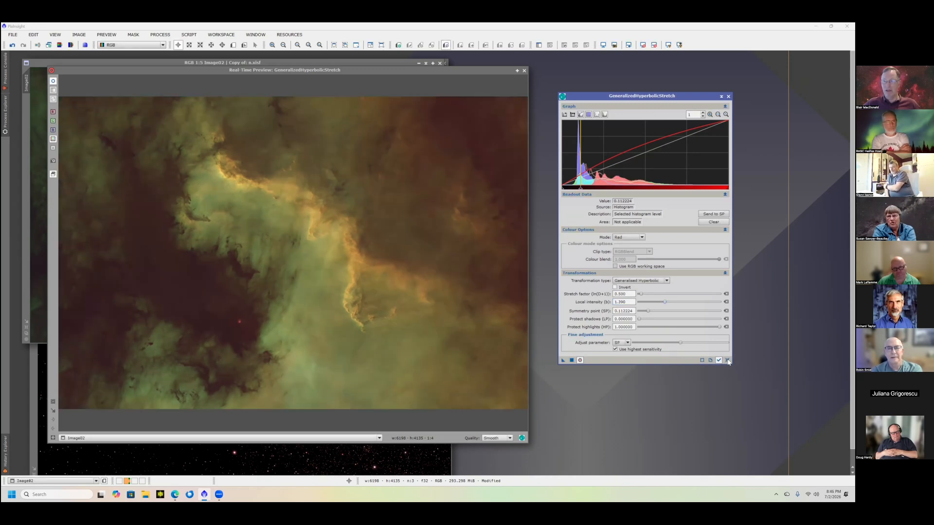
click(637, 283)
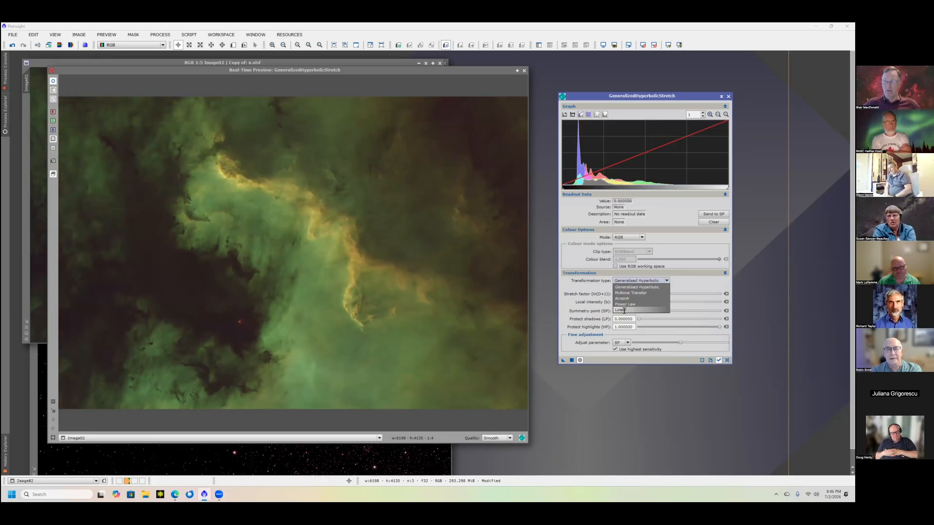
click(625, 311)
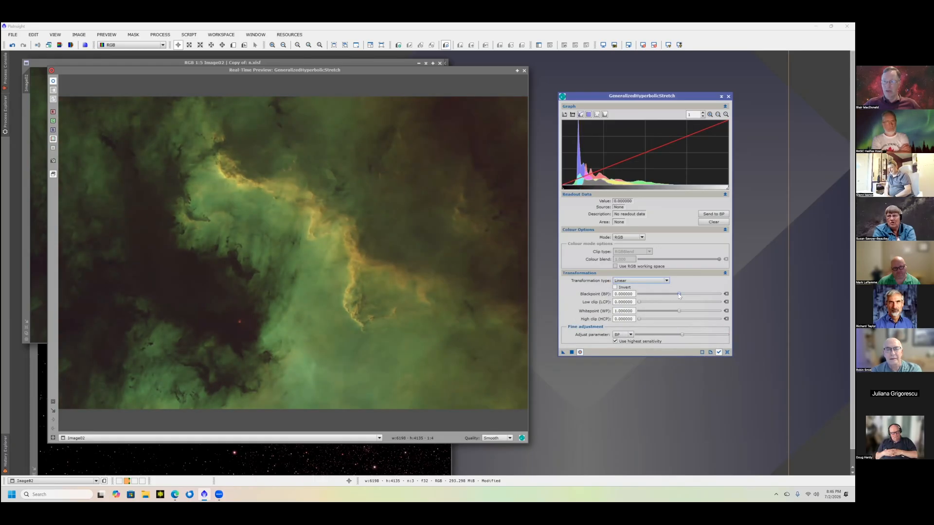
click(680, 295)
drag(681, 296, 676, 296)
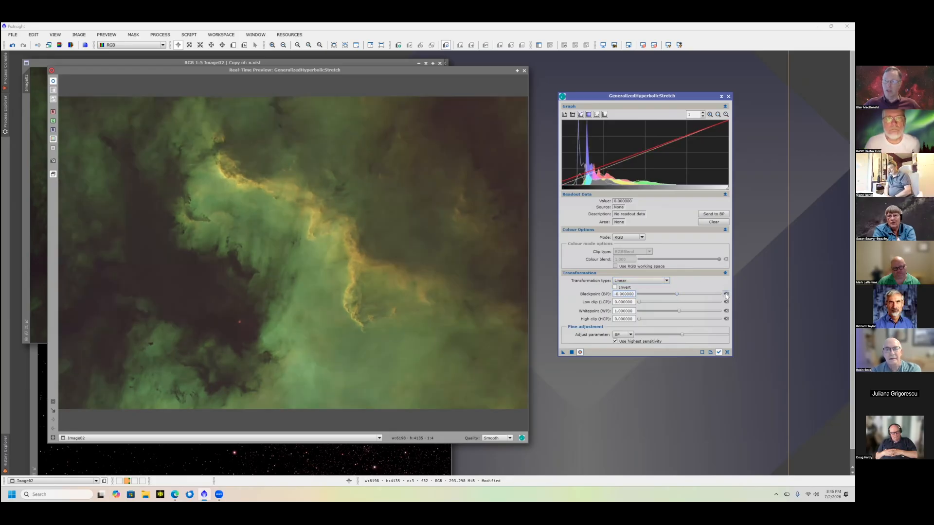
click(726, 294)
- Apply a linear stretch with a blackpoint of 0.041600 to the red channel, and reset the process settings
click(643, 237)
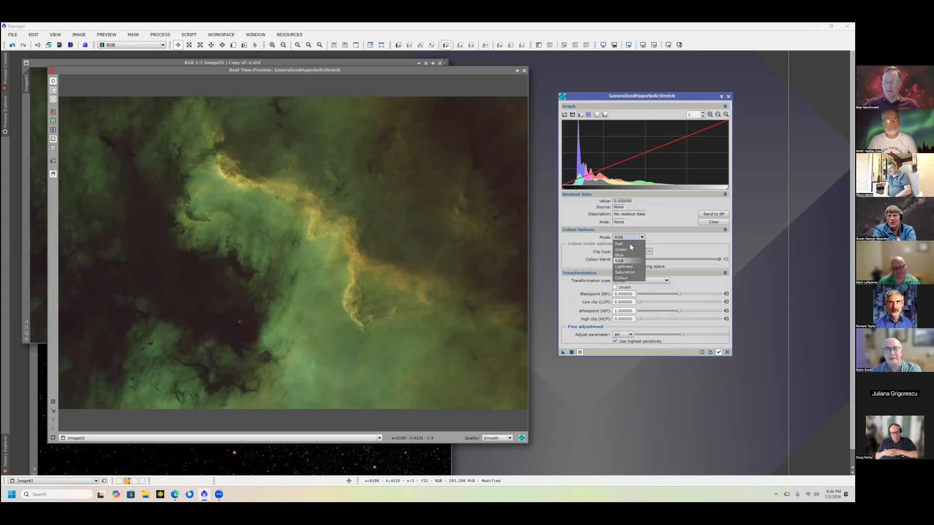
click(620, 244)
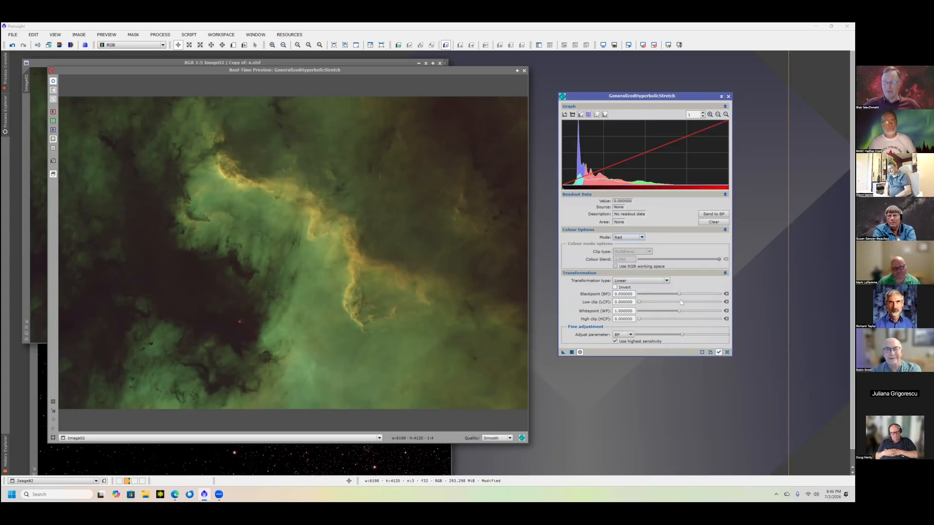
drag(680, 294, 681, 295)
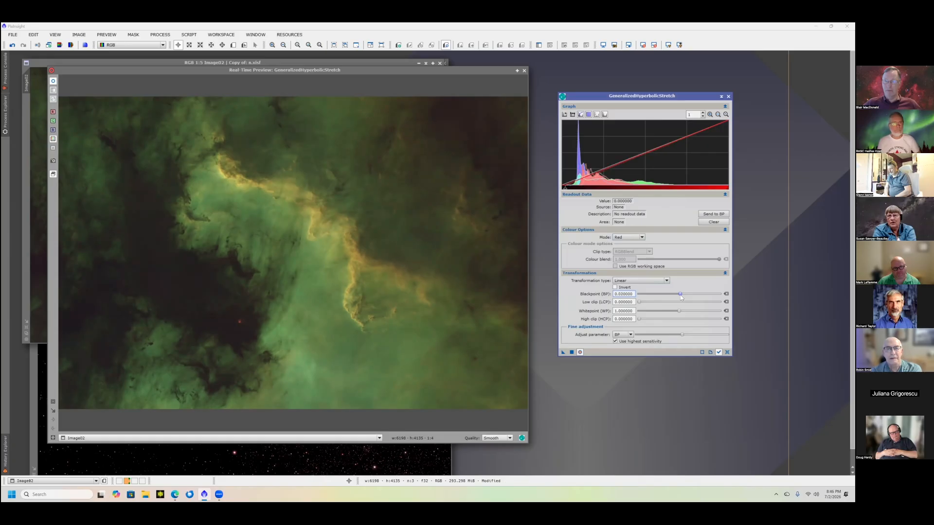
click(616, 342)
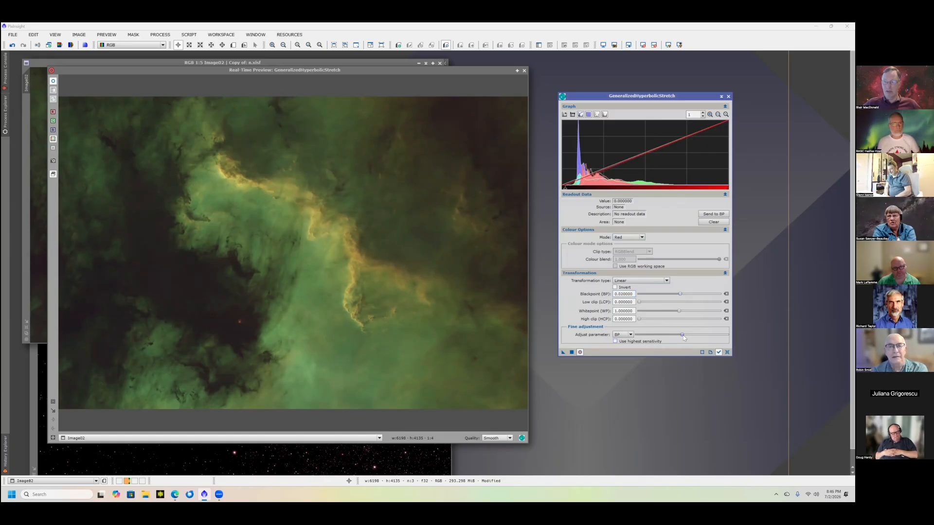
drag(689, 337, 699, 340)
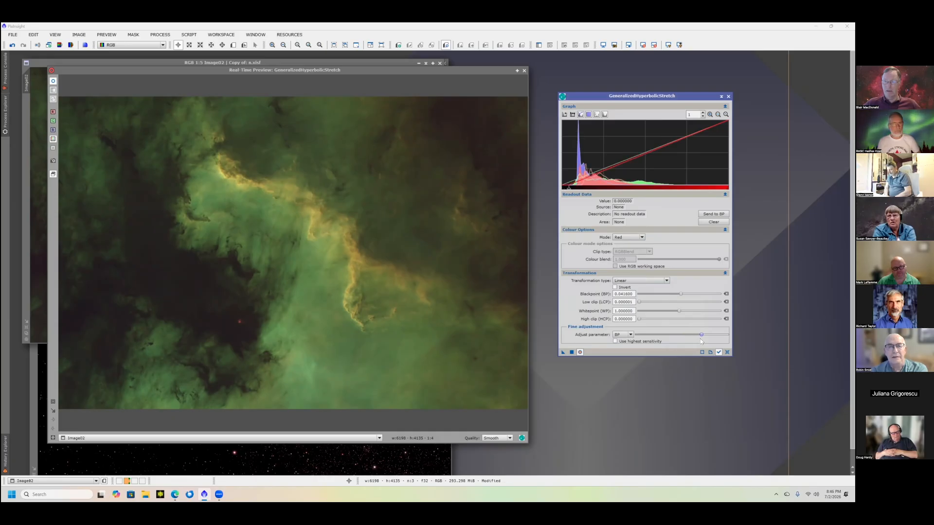
click(572, 353)
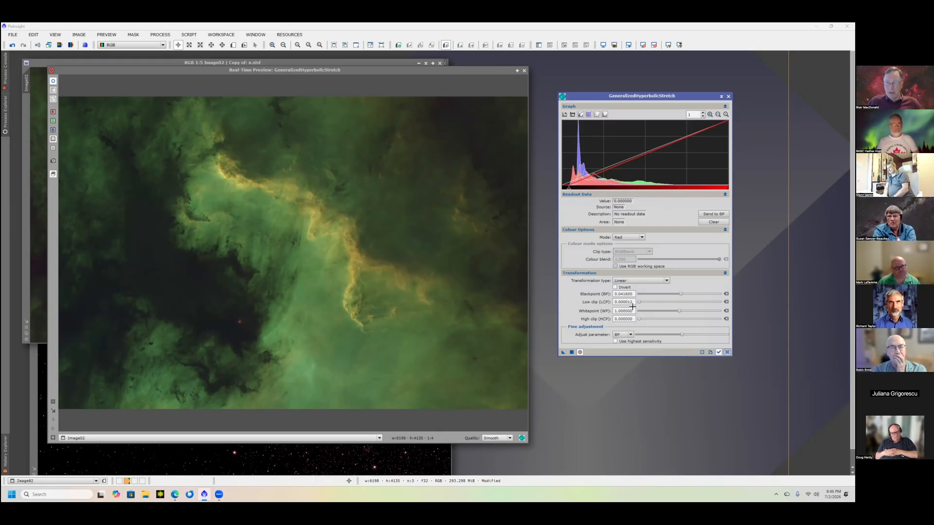
click(728, 352)
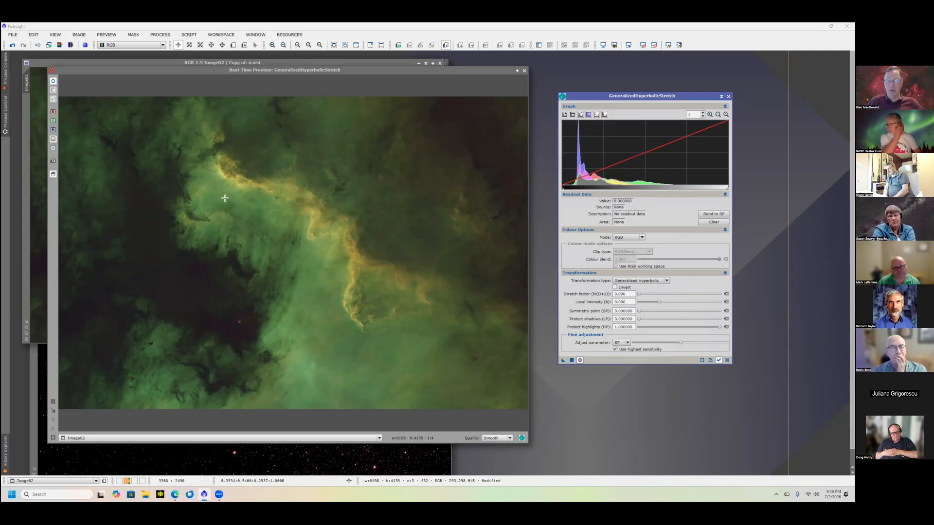
- Stretch the blue channel with a stretch factor of 0.500 and a local intensity of 0.390
click(641, 238)
click(627, 250)
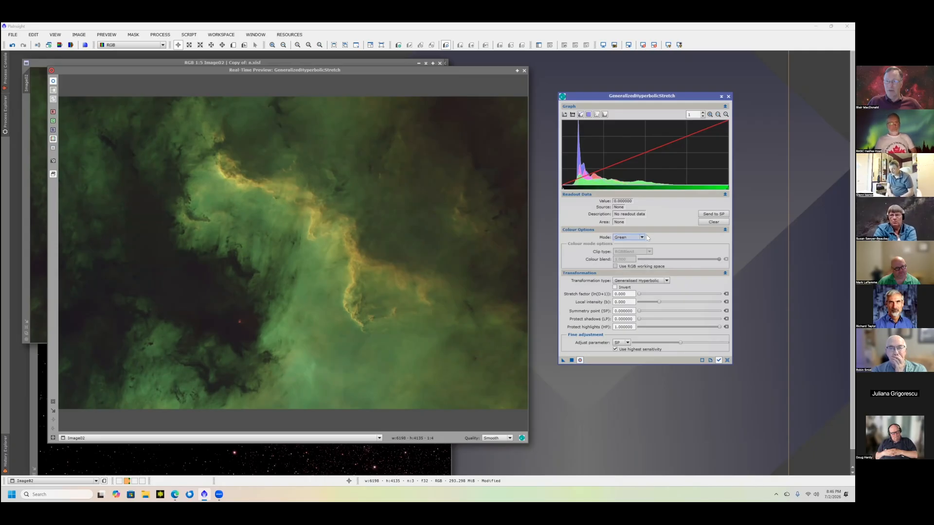
click(643, 238)
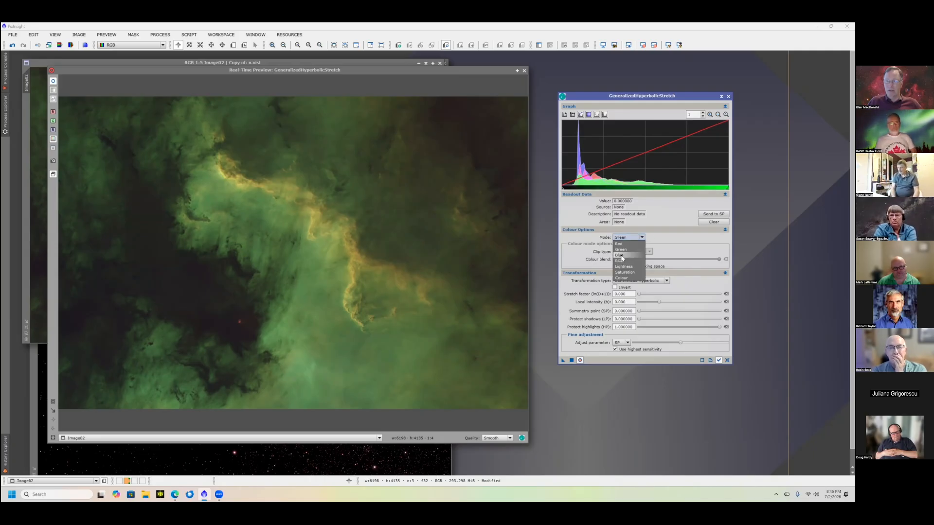
click(621, 256)
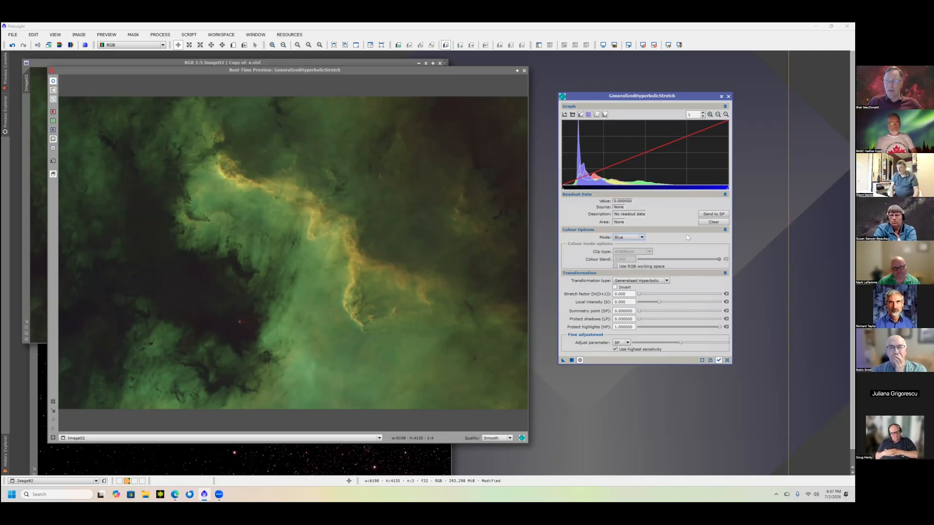
click(636, 294)
mouse_move(639, 294)
mouse_down()
mouse_move(662, 303)
mouse_move(635, 303)
mouse_up()
key(Tab)
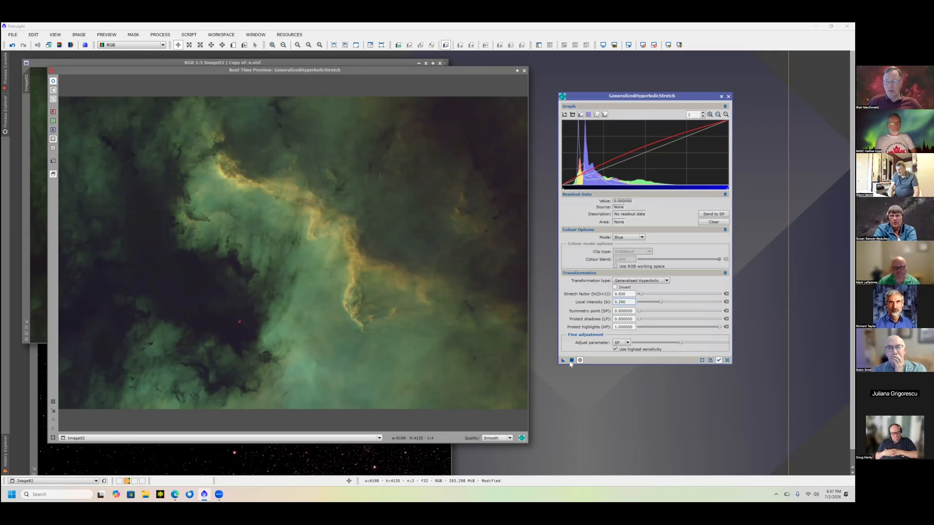
click(572, 360)
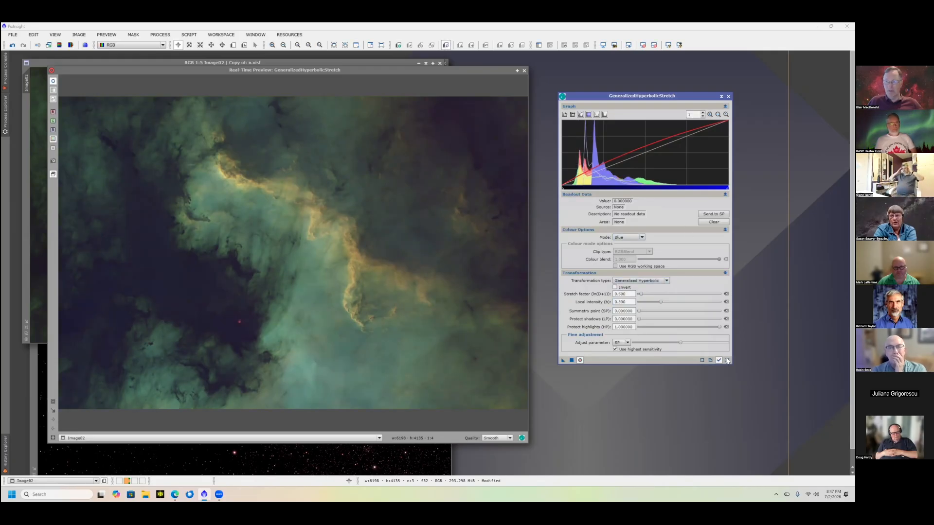
- Apply a linear stretch with a blackpoint of 0.041100 to the blue channel
click(642, 237)
click(629, 255)
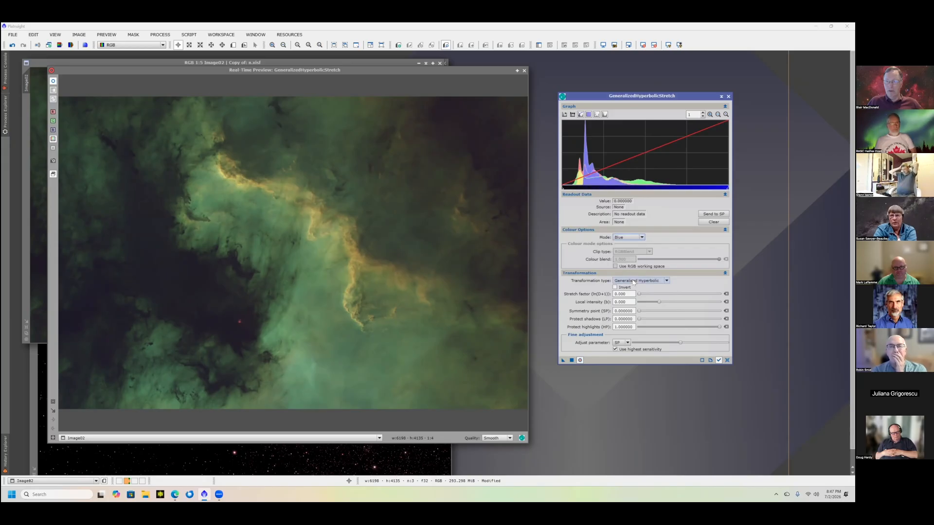
click(634, 281)
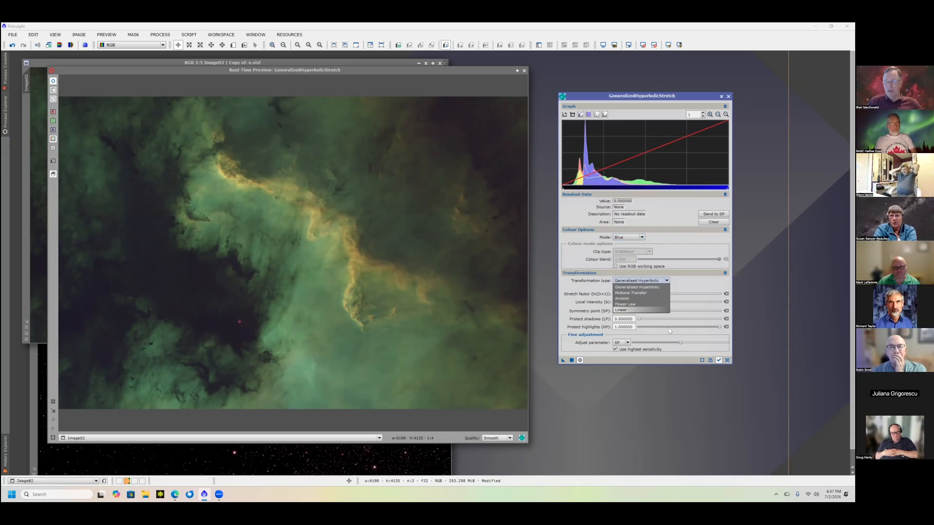
click(632, 310)
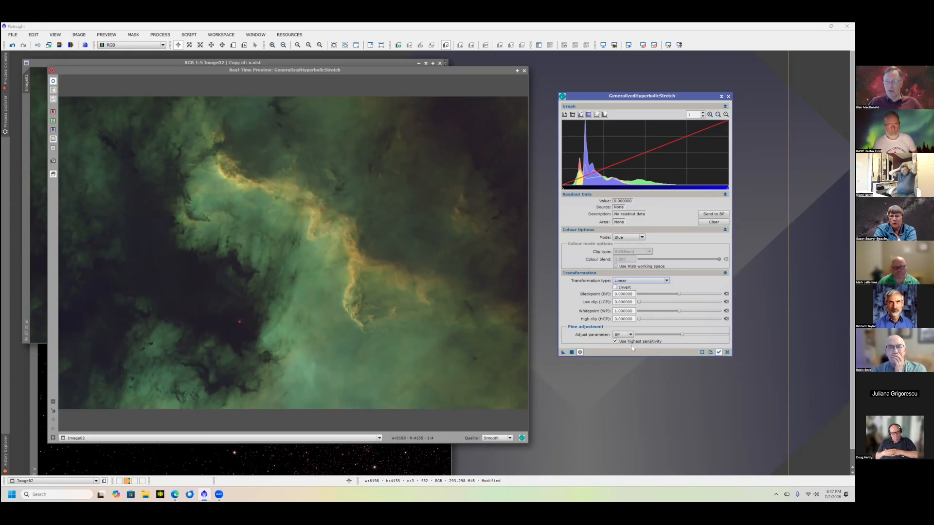
drag(685, 336, 720, 347)
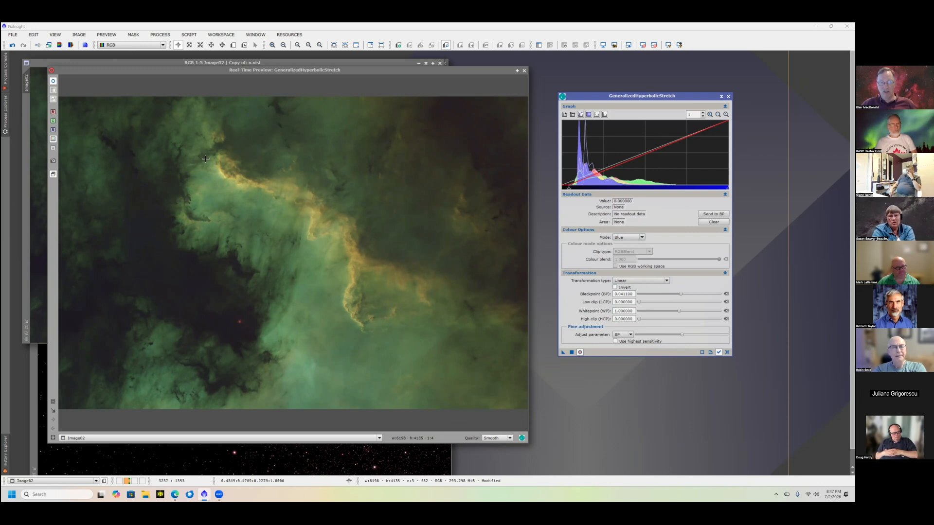
click(571, 352)
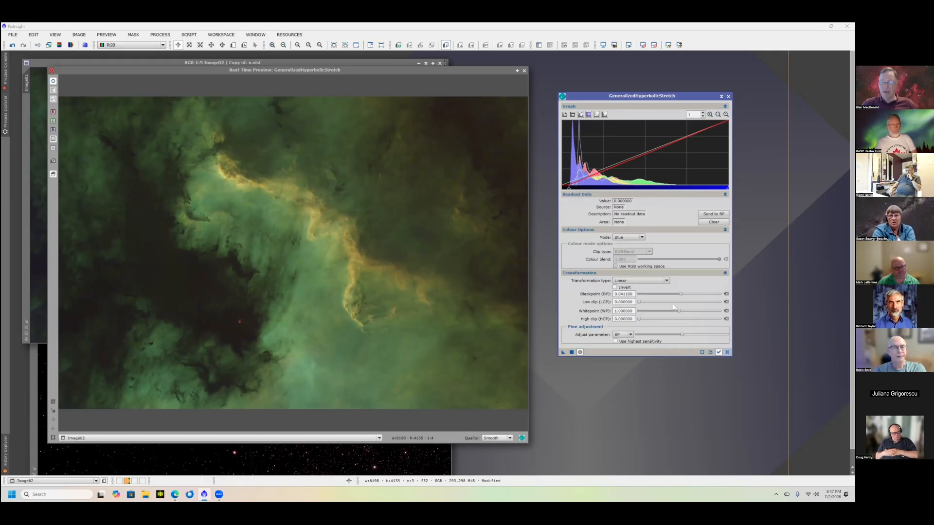
- Stretch the saturation with a stretch factor of 0.580 and a local intensity of -1.360
click(627, 237)
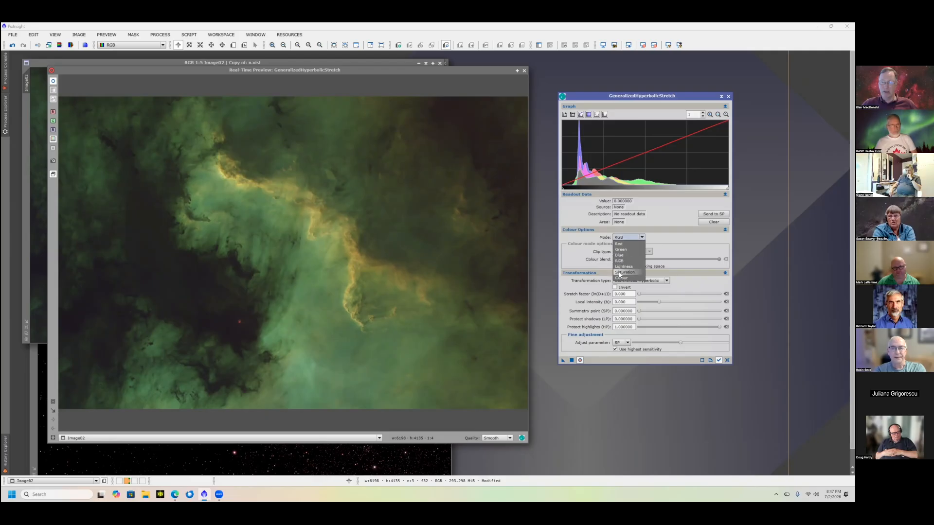
click(624, 273)
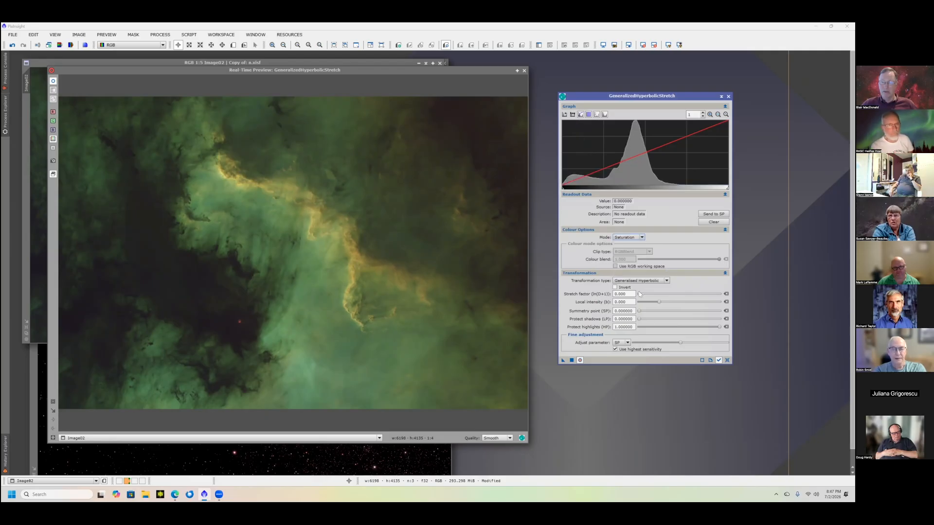
click(639, 294)
drag(643, 296, 643, 295)
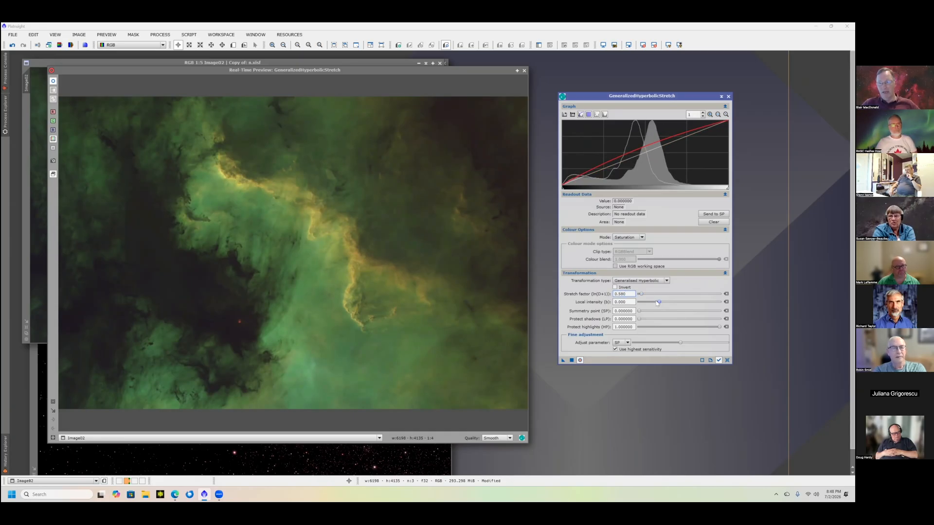
drag(660, 303, 653, 302)
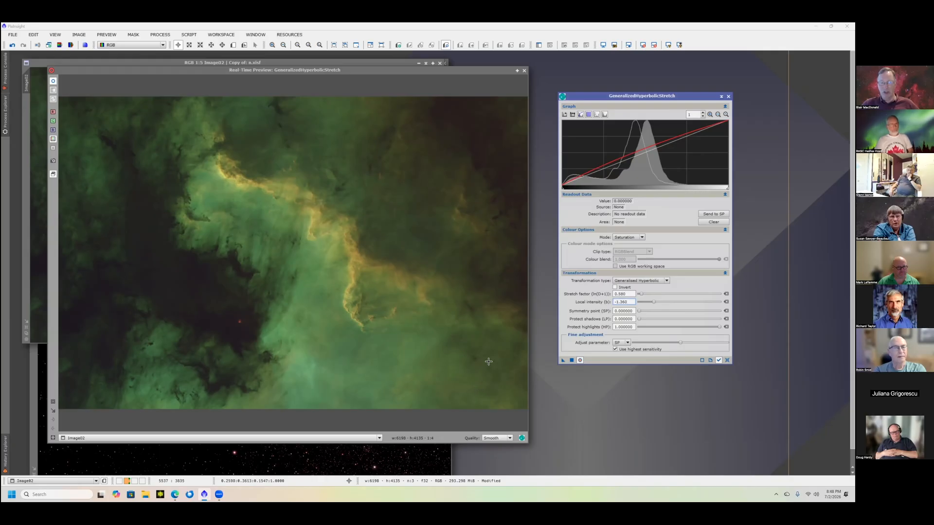
click(572, 359)
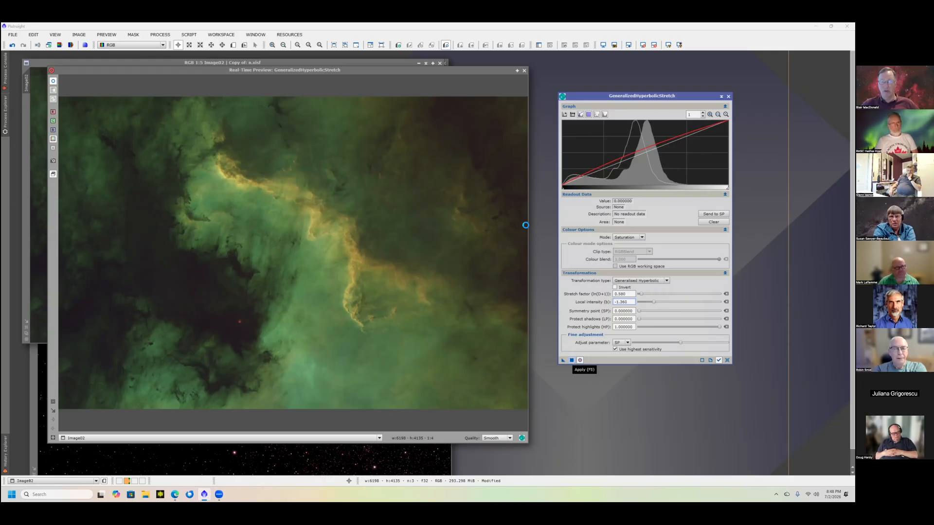
- Close the real-time preview, bring the Image01_stars window into view, and reset the stretch settings
click(524, 71)
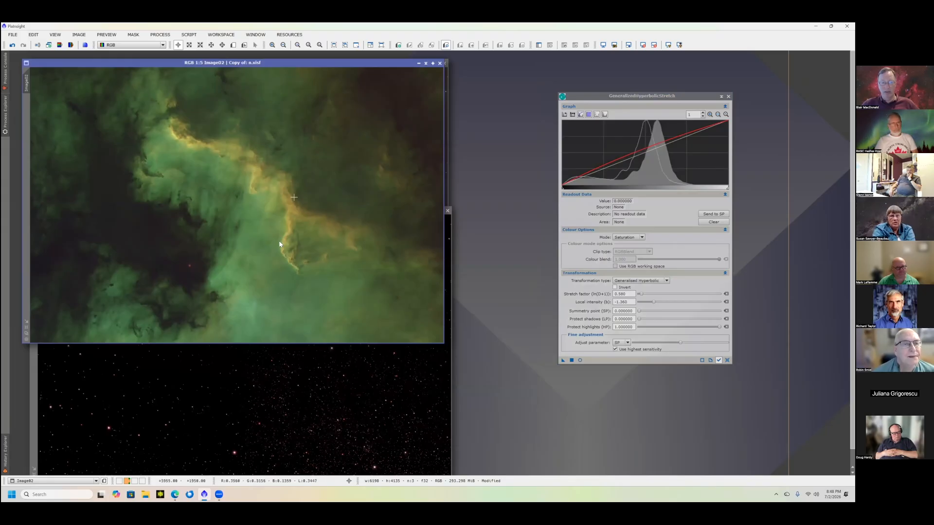
click(278, 368)
drag(279, 211, 296, 195)
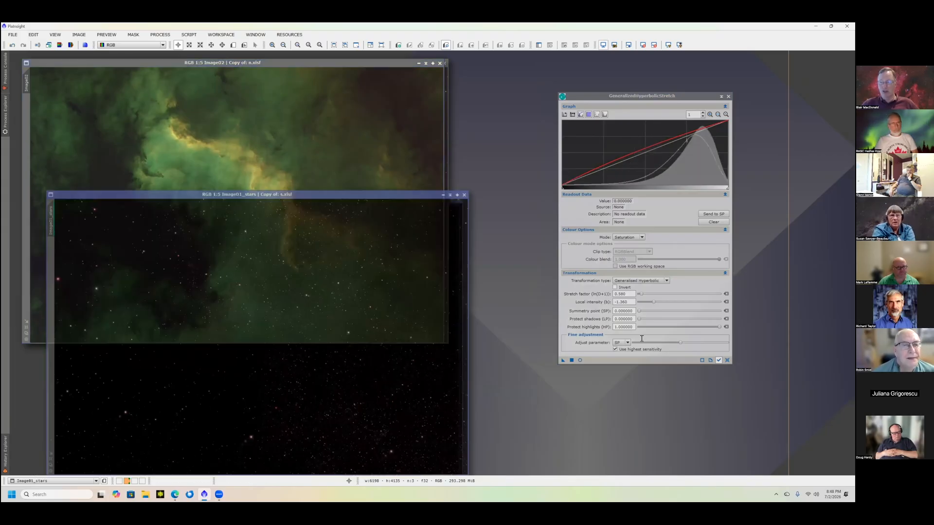
click(727, 361)
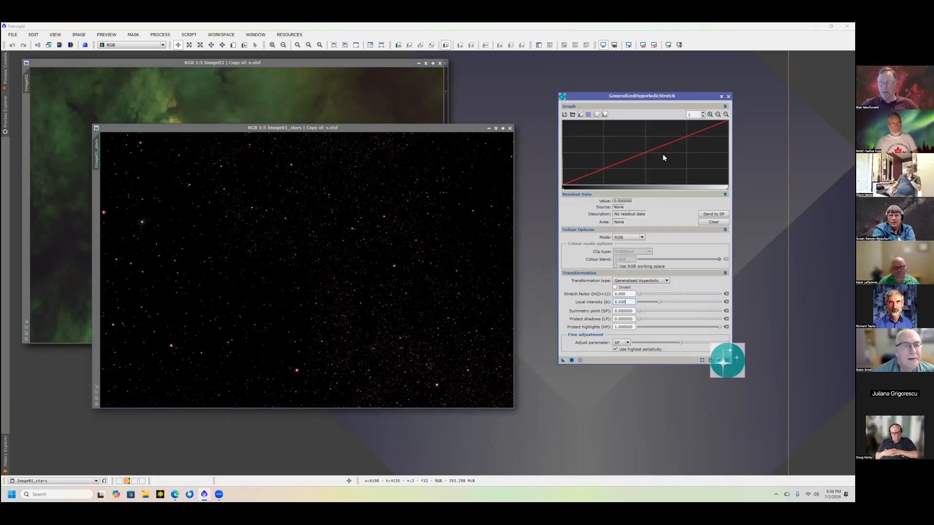
click(710, 115)
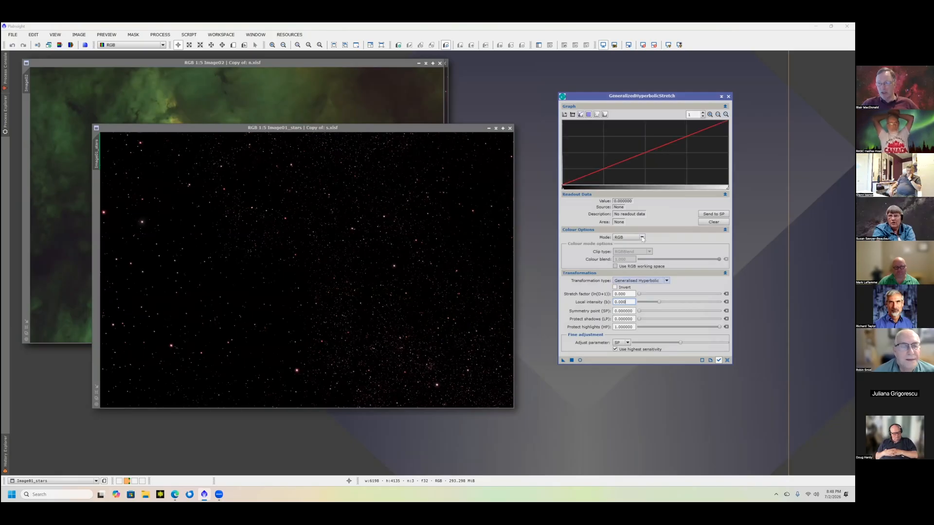
- Set Colour mode for the stars image, preview the stretch in real time, and set the stretch factor to 6.470
click(629, 238)
click(632, 278)
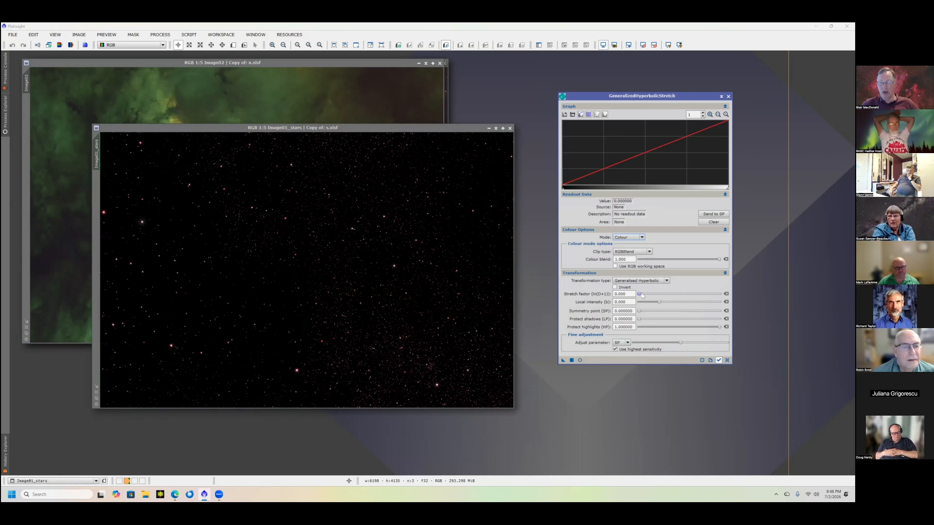
click(645, 294)
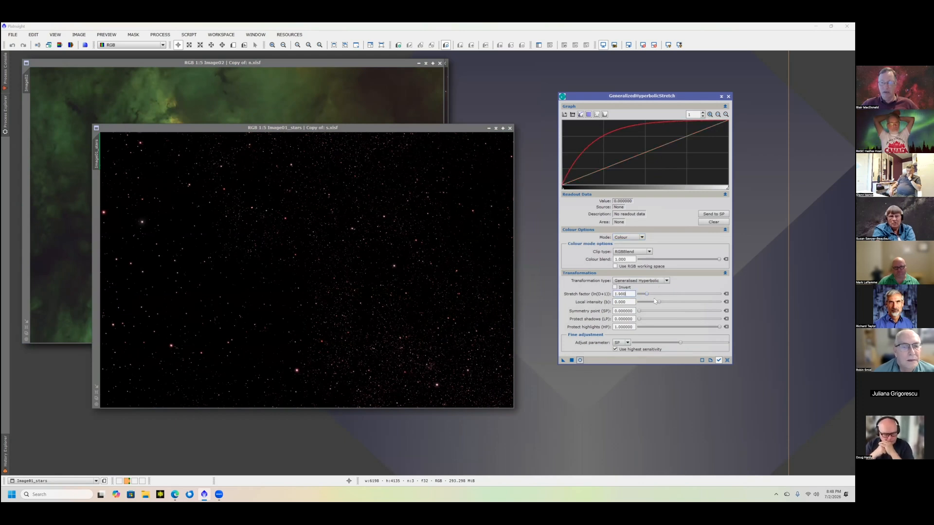
click(603, 44)
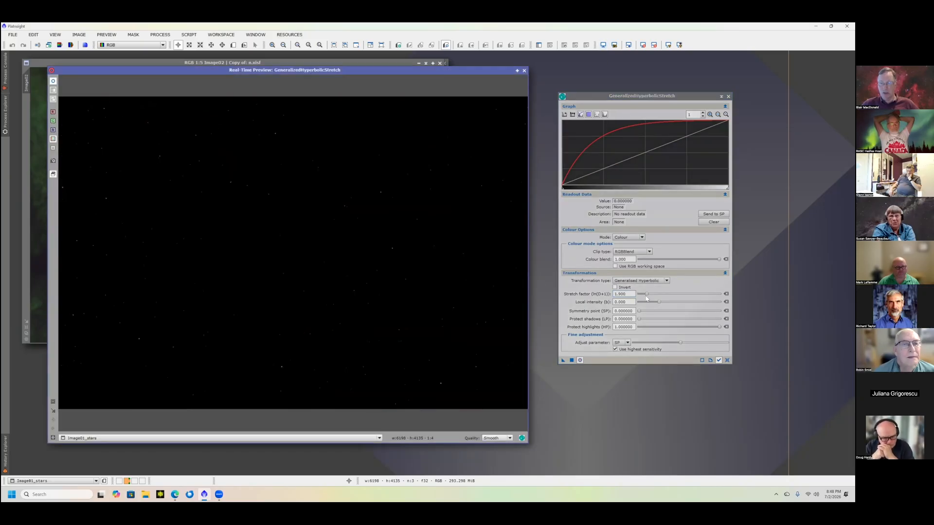
drag(649, 297, 665, 302)
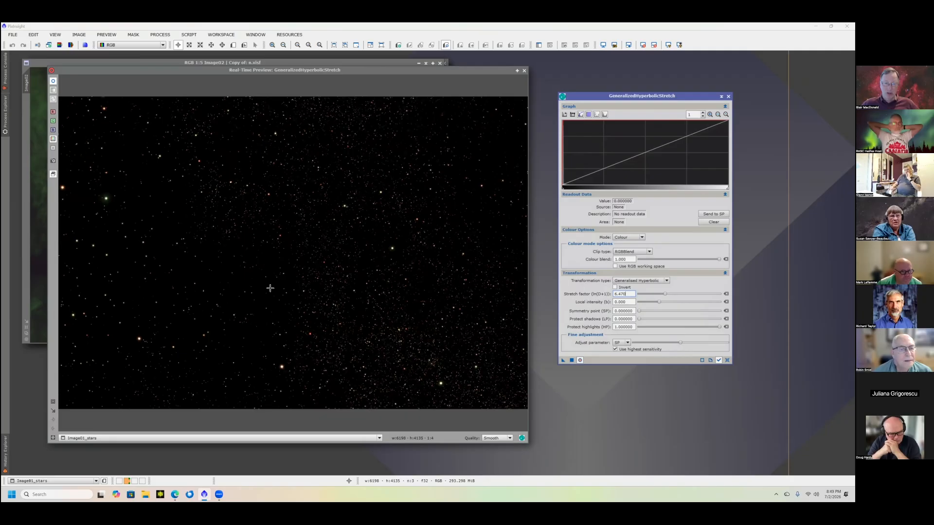
drag(274, 291, 334, 373)
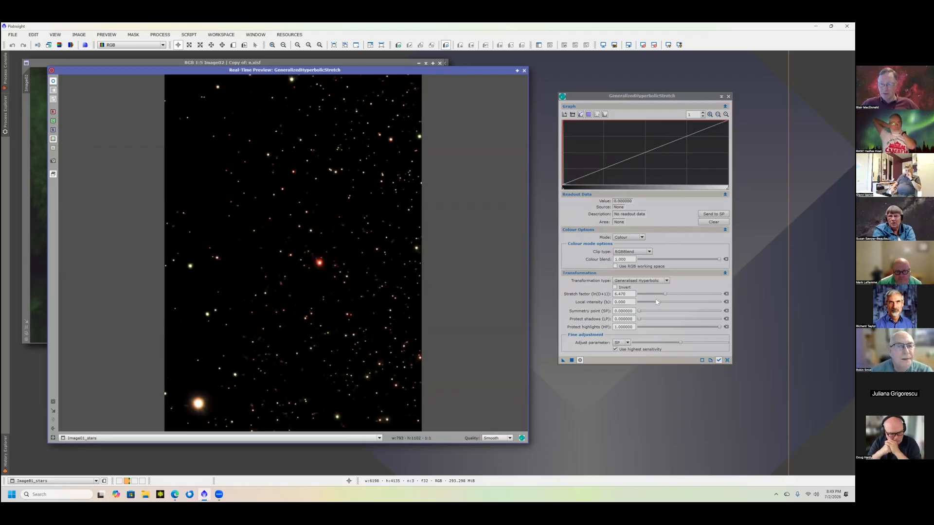
drag(660, 303, 662, 309)
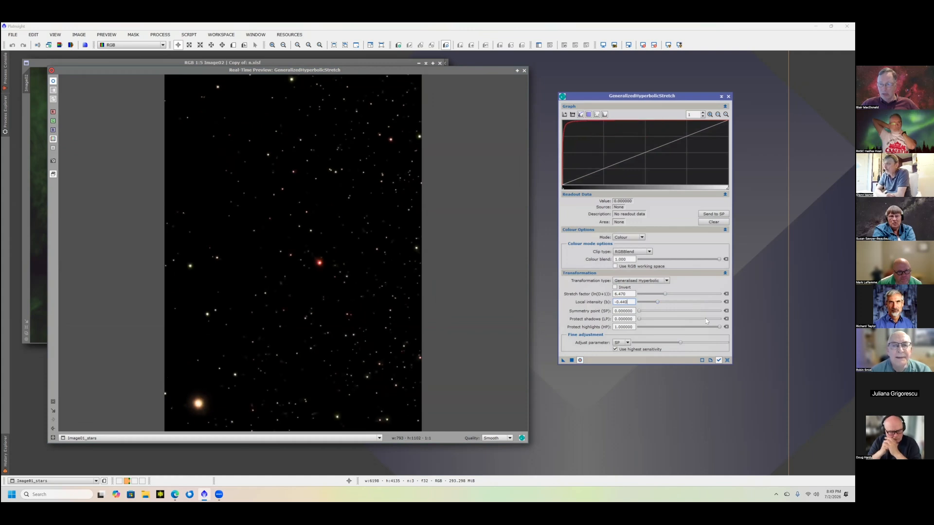
click(703, 311)
click(714, 329)
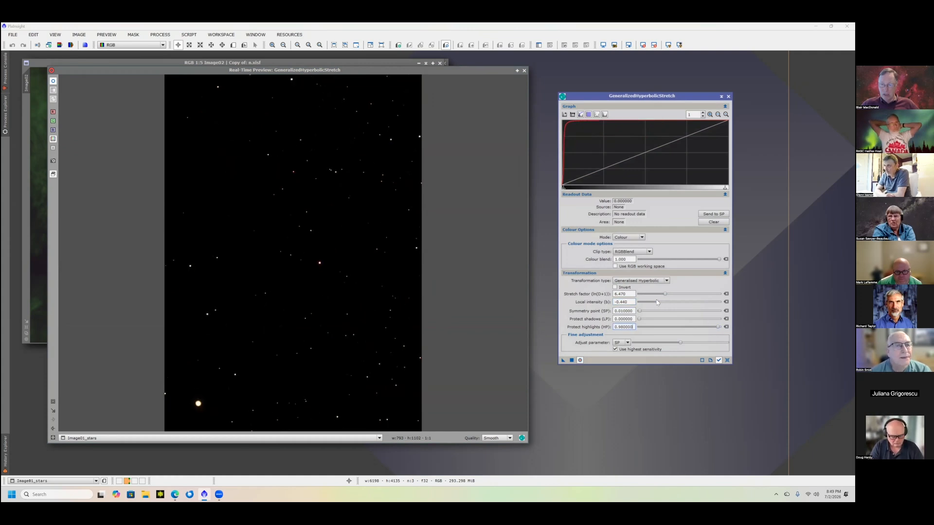
drag(668, 303, 672, 302)
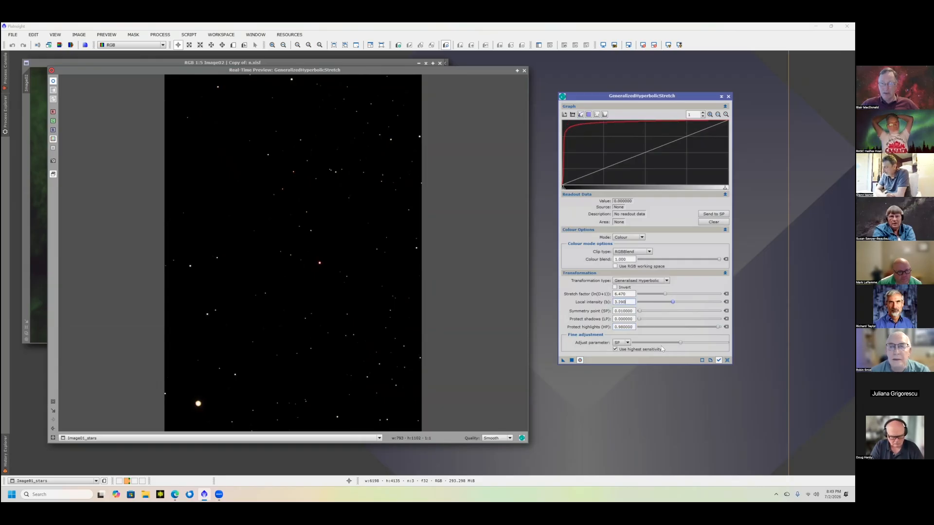
click(726, 326)
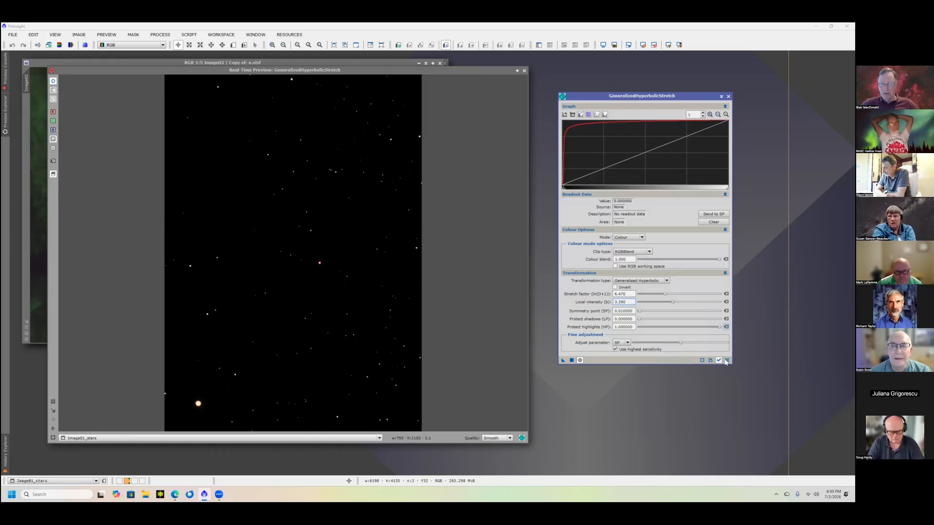
click(727, 360)
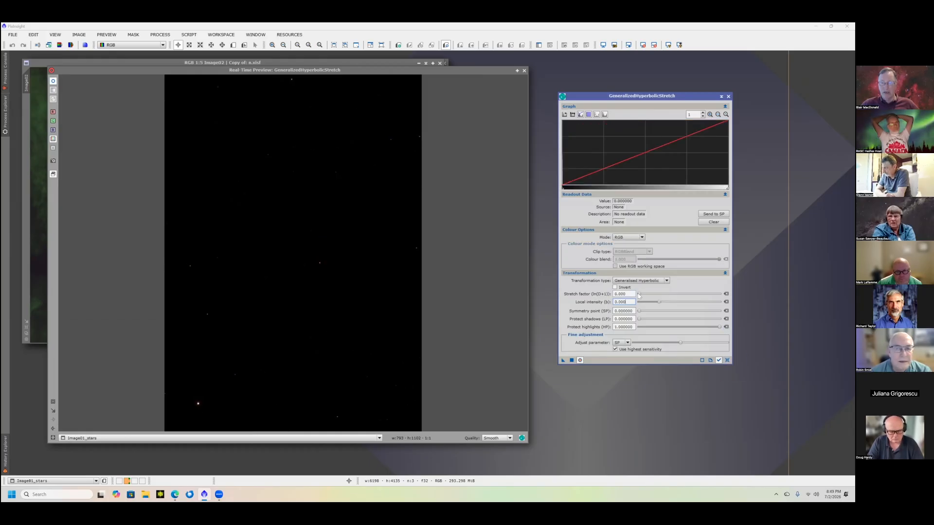
- Set the stars stretch to a stretch factor of 5.570 and a local intensity of -0.100, using Colour mode
drag(649, 298, 662, 301)
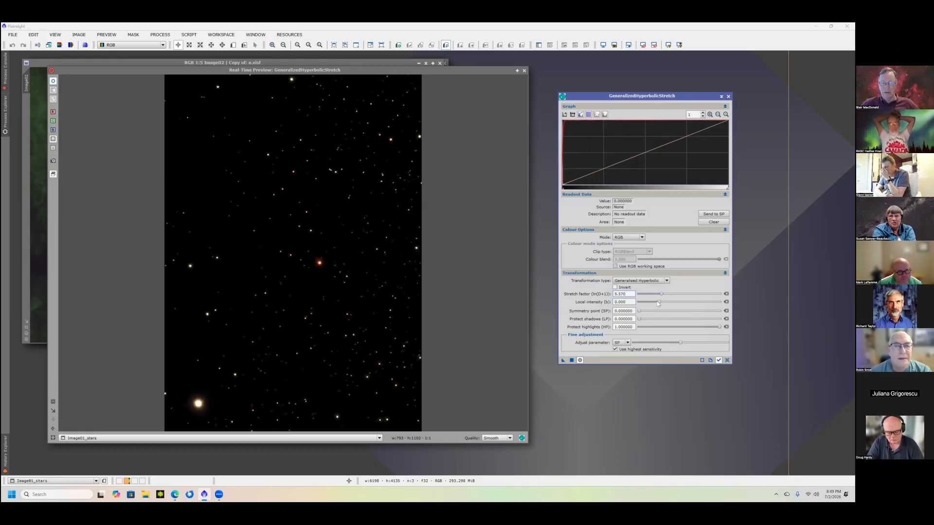
click(659, 302)
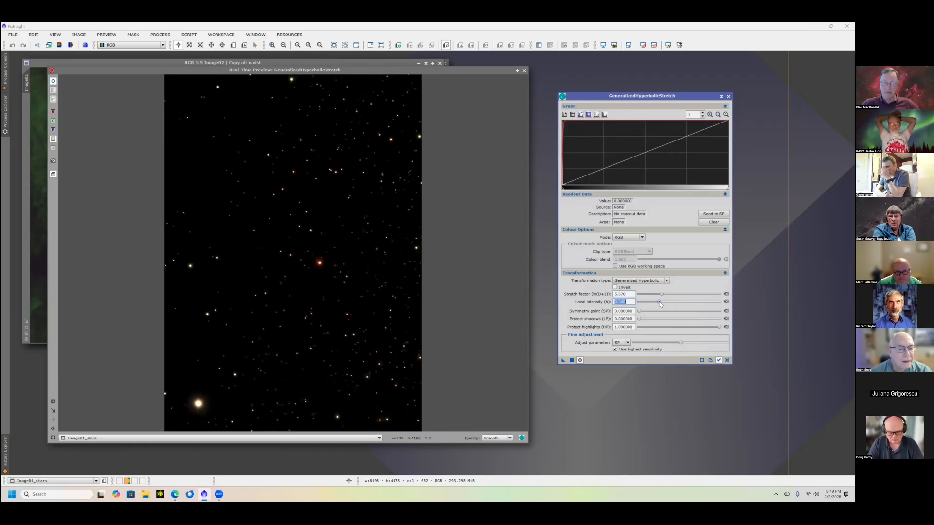
drag(659, 302, 661, 302)
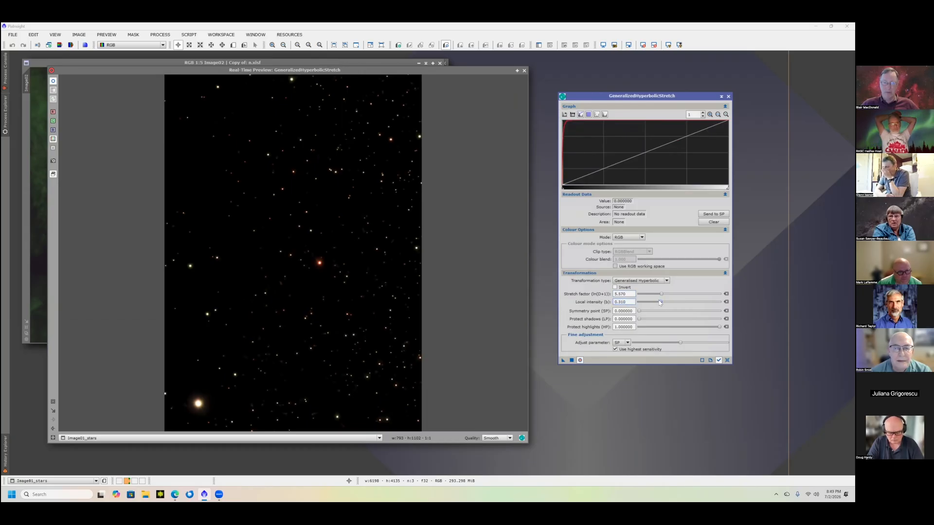
click(642, 238)
click(626, 281)
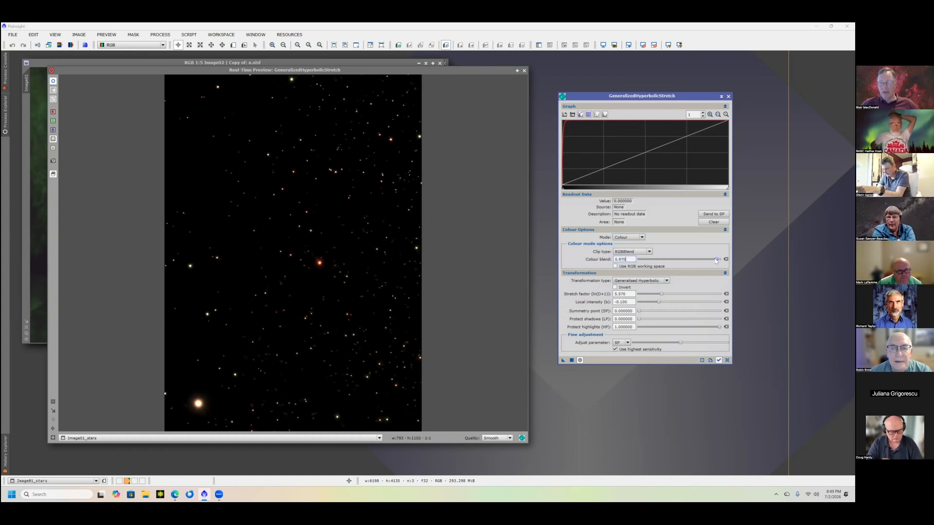
- Set the colour blend to 0.440 and highlight protection to 0.140000, and apply the stretch to the stars image
drag(719, 259, 674, 256)
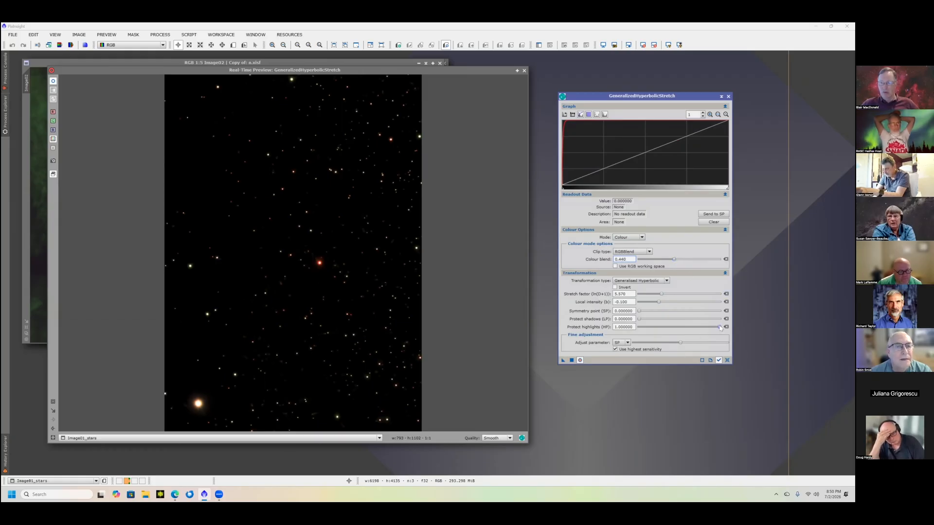
drag(720, 327, 650, 328)
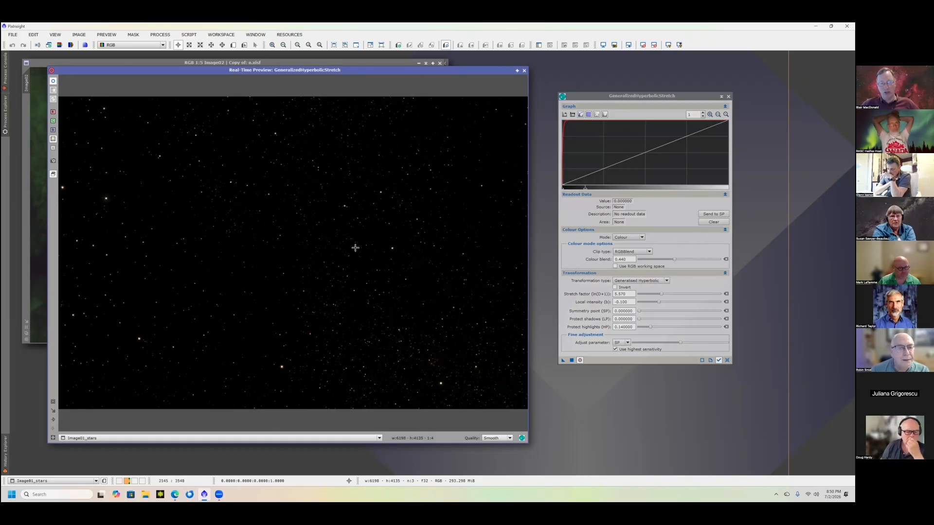
click(572, 361)
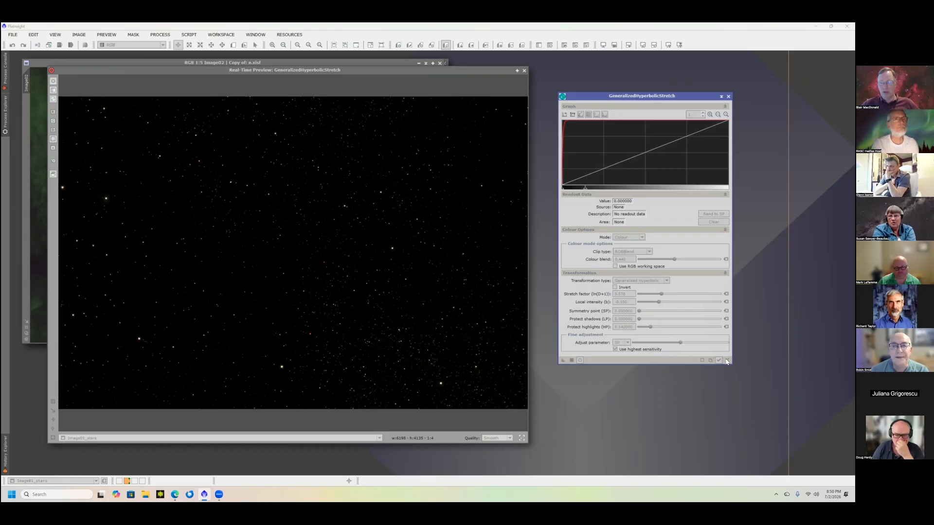
- Reset the stretch settings and stretch the saturation of the stars image with a stretch factor of 2.080
click(642, 237)
click(630, 251)
click(628, 237)
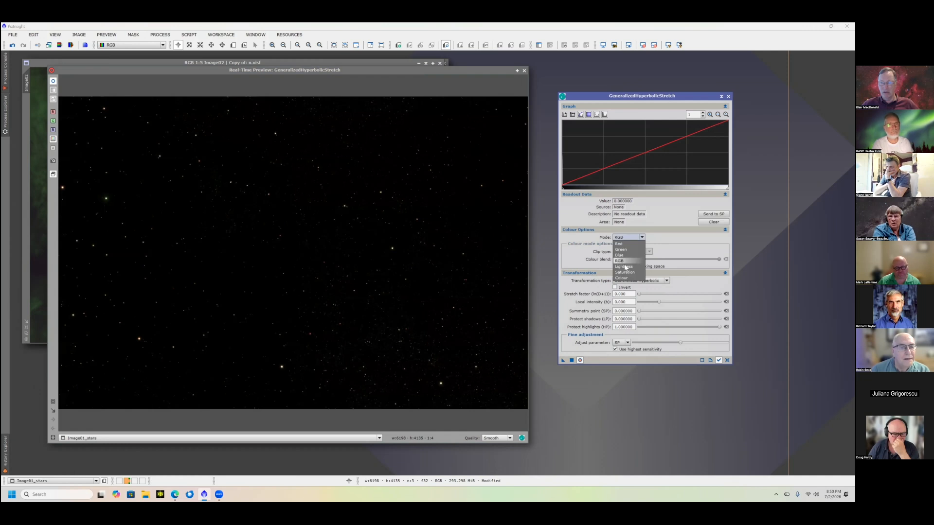
click(661, 311)
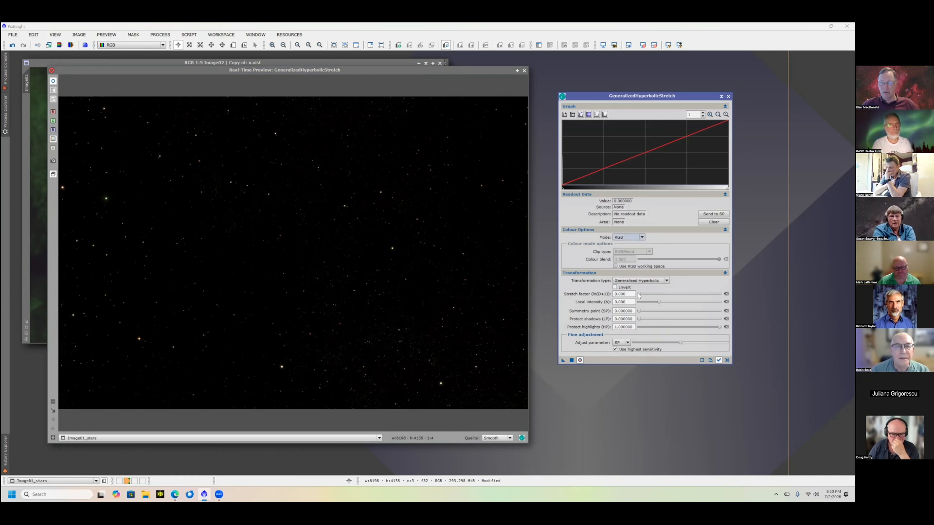
mouse_move(638, 294)
mouse_down()
mouse_move(673, 294)
mouse_move(649, 294)
mouse_up()
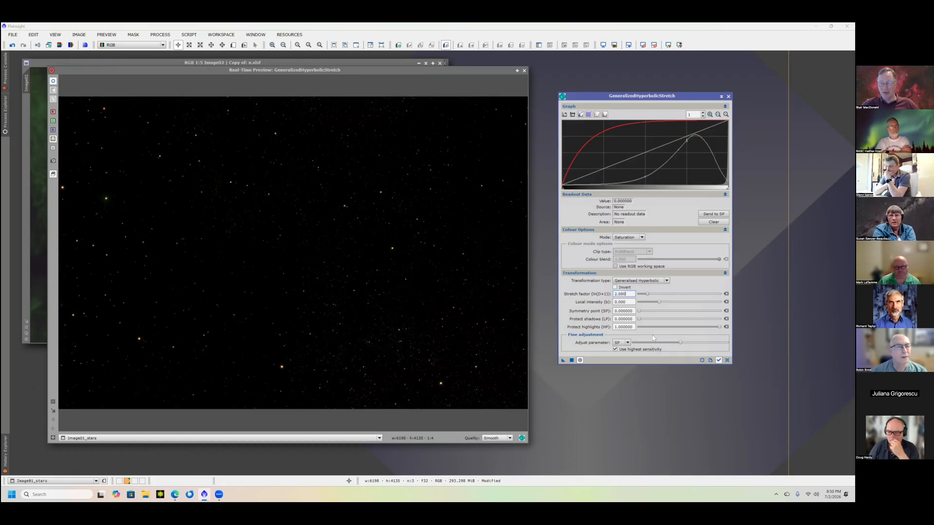
click(572, 361)
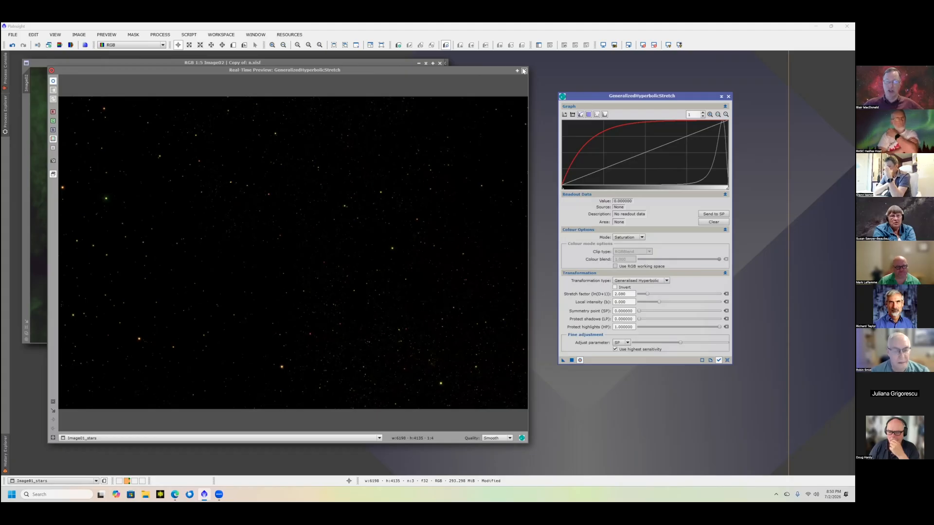
- Close the real-time preview, move the stars image window off the nebula image, and open PixelMath
click(525, 71)
drag(384, 127, 404, 250)
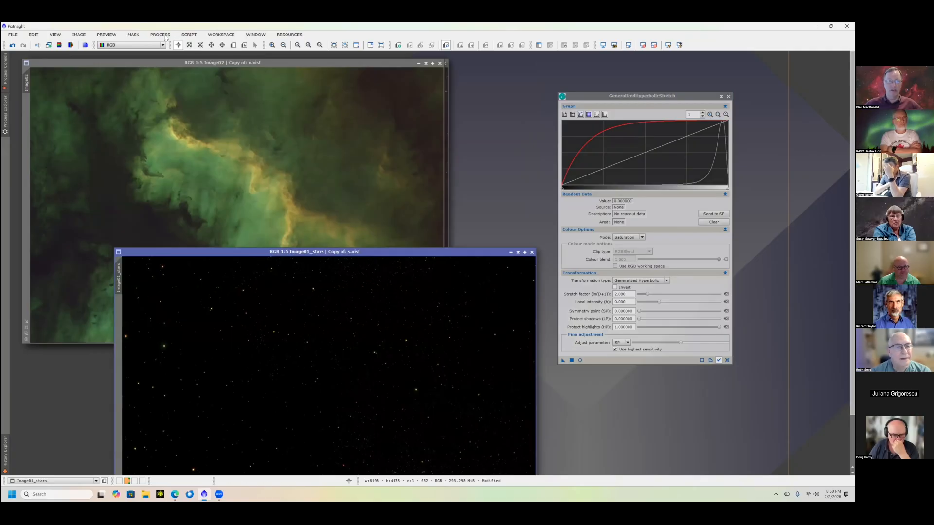
key(alt+p)
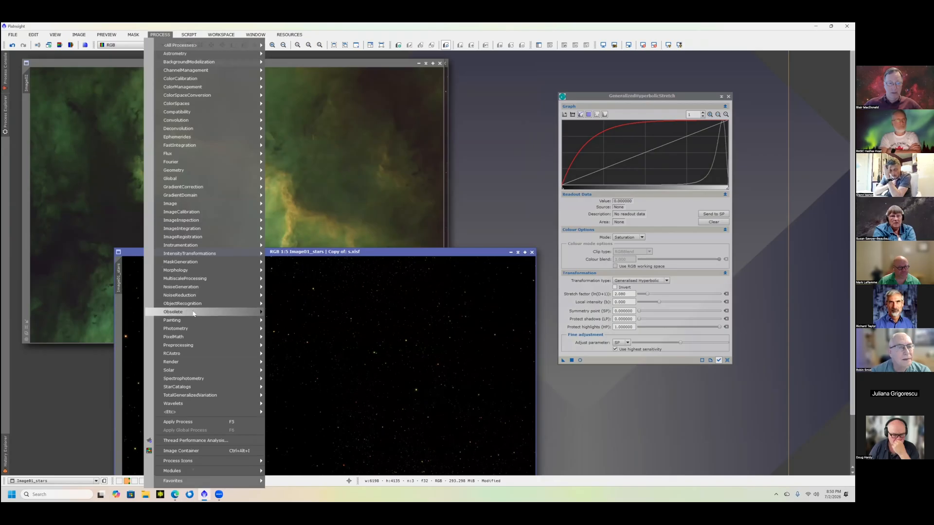
mouse_move(237, 337)
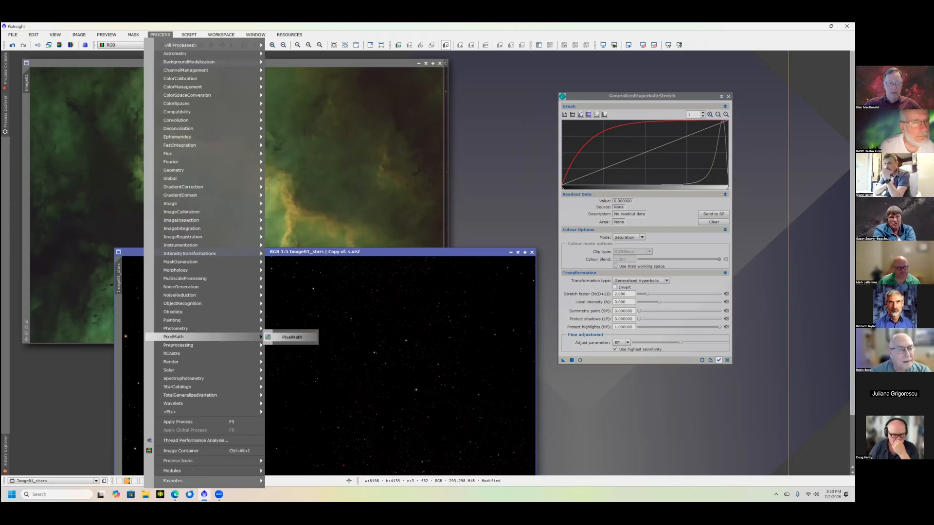
click(291, 338)
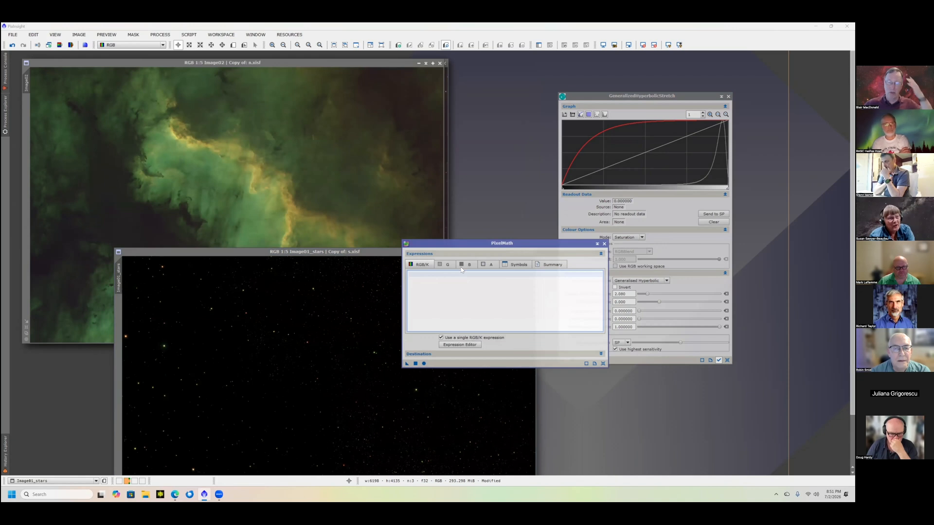
- Enter the PixelMath expression combine(n,s,op_screen()) as the single RGB/K expression
text(co)
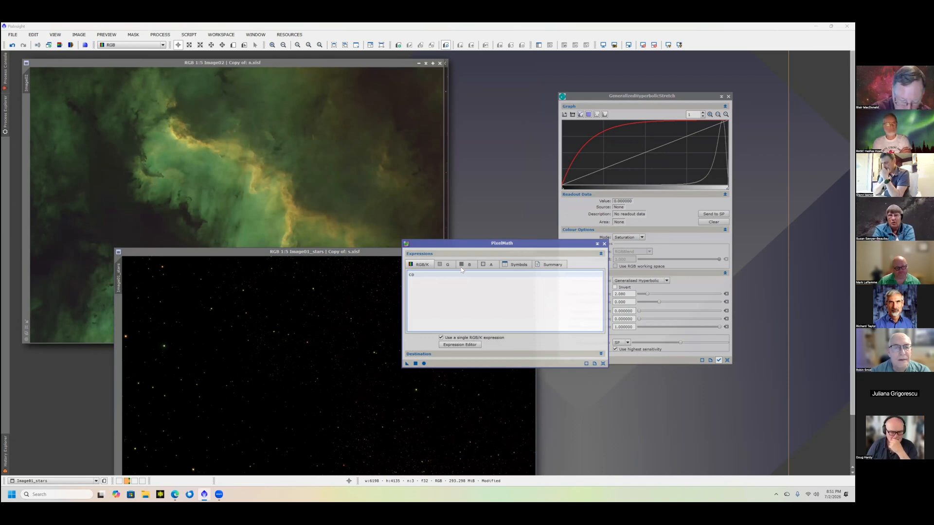
text(mbine)
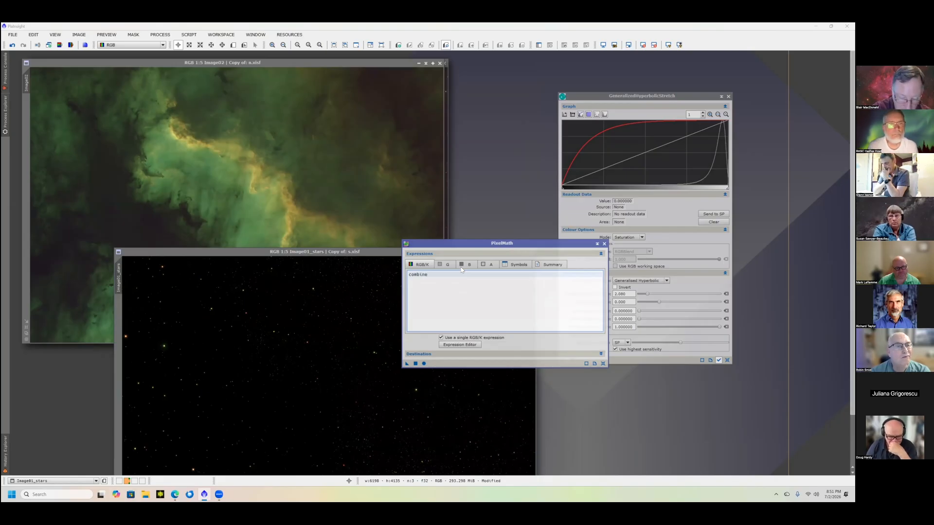
text(()
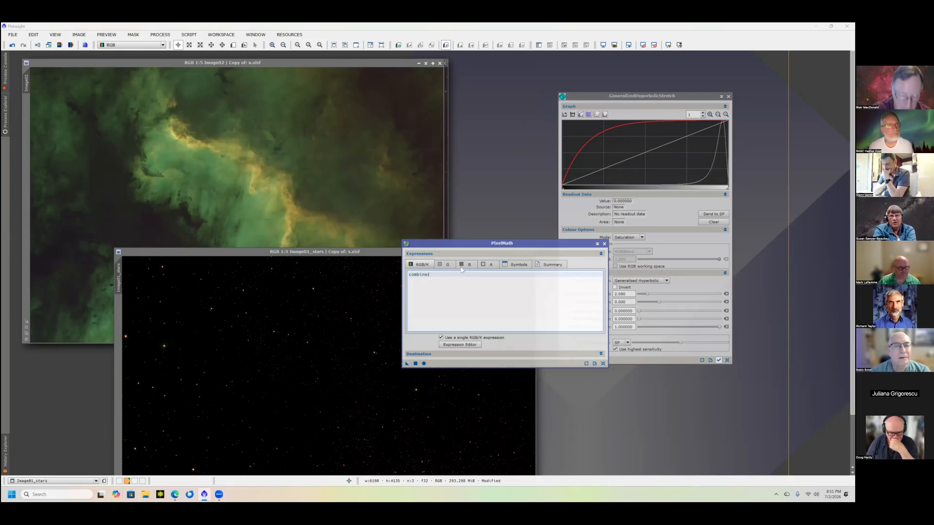
text(n,s,op_)
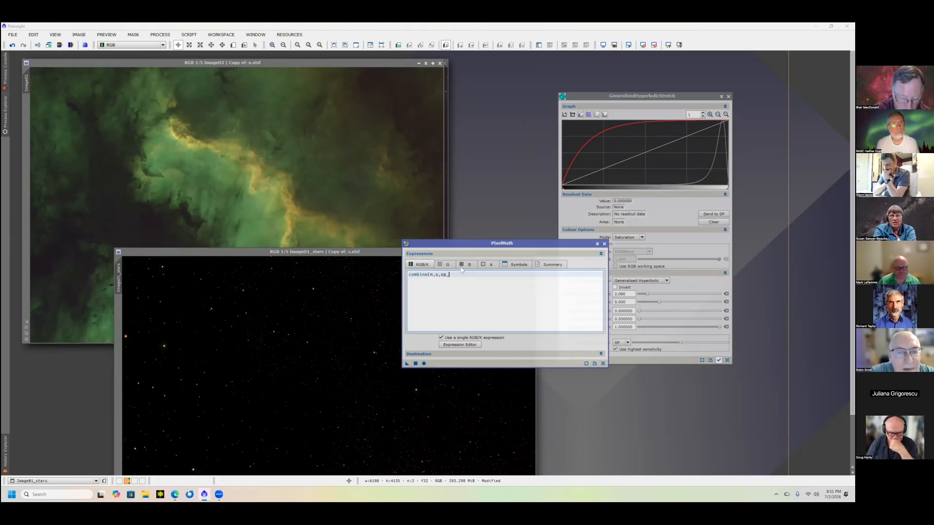
text(screen()
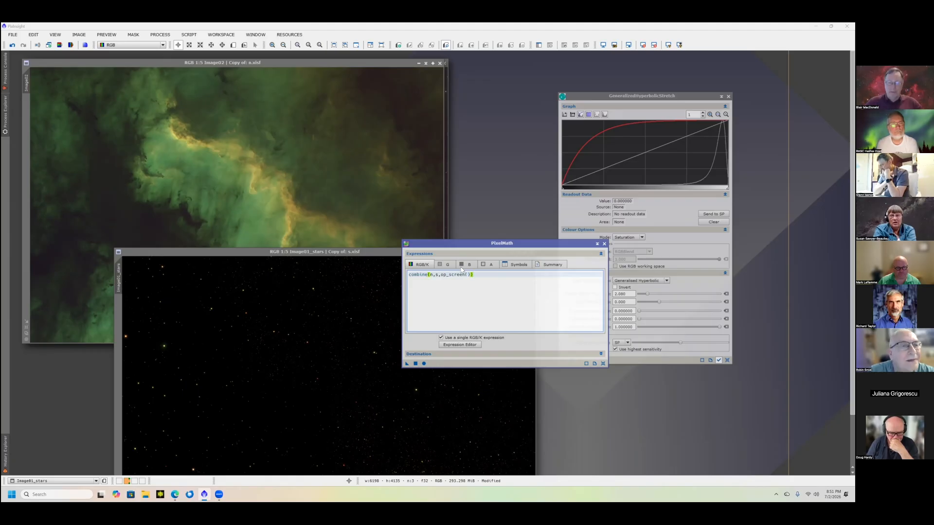
- Set the PixelMath destination to create a new image, and try to execute the expression
click(458, 345)
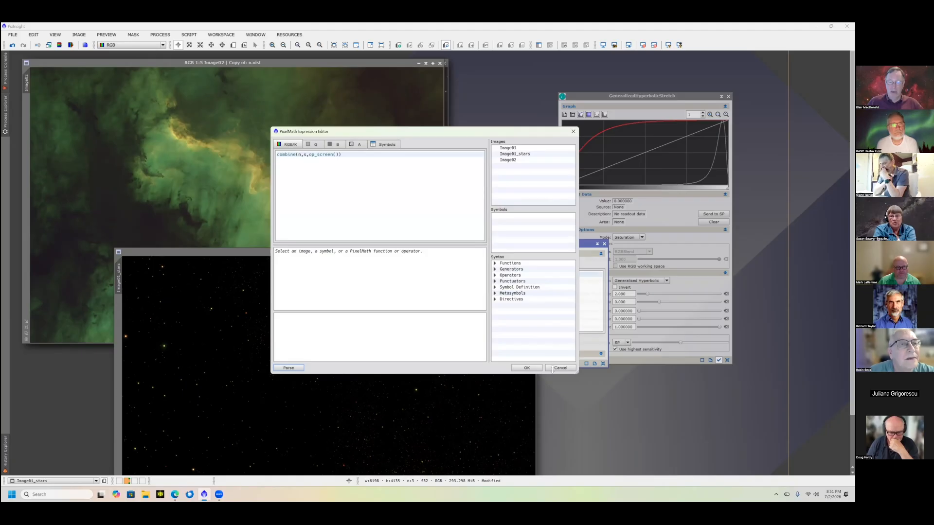
click(553, 369)
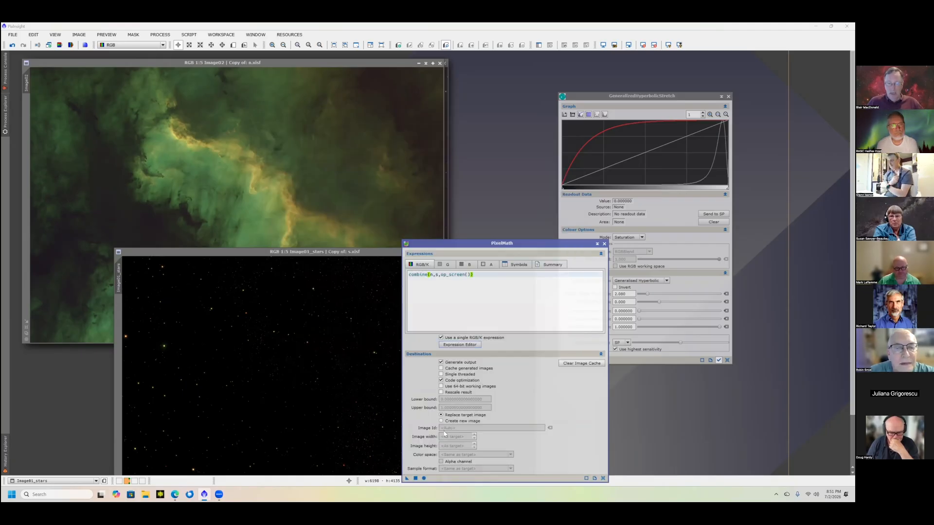
click(442, 421)
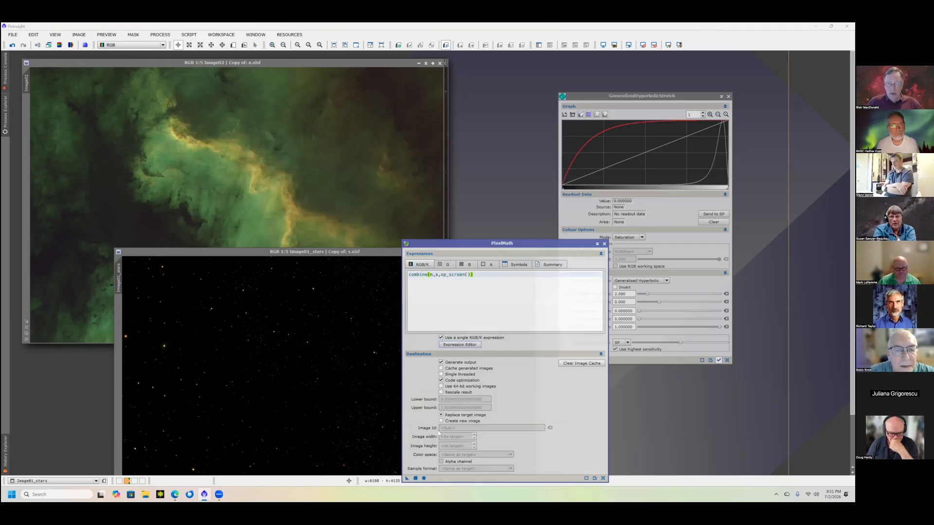
click(415, 480)
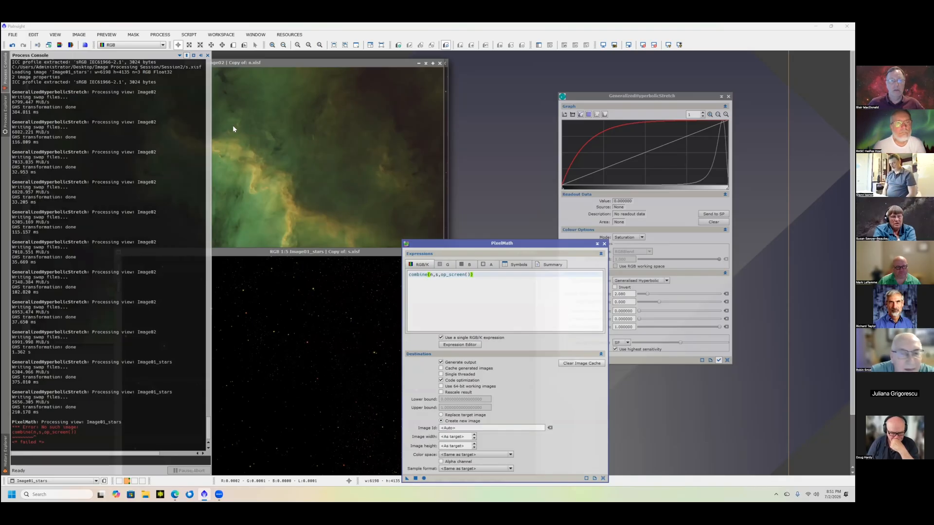
- Change the identifier of the starless nebula image to n
right_click(352, 232)
click(464, 276)
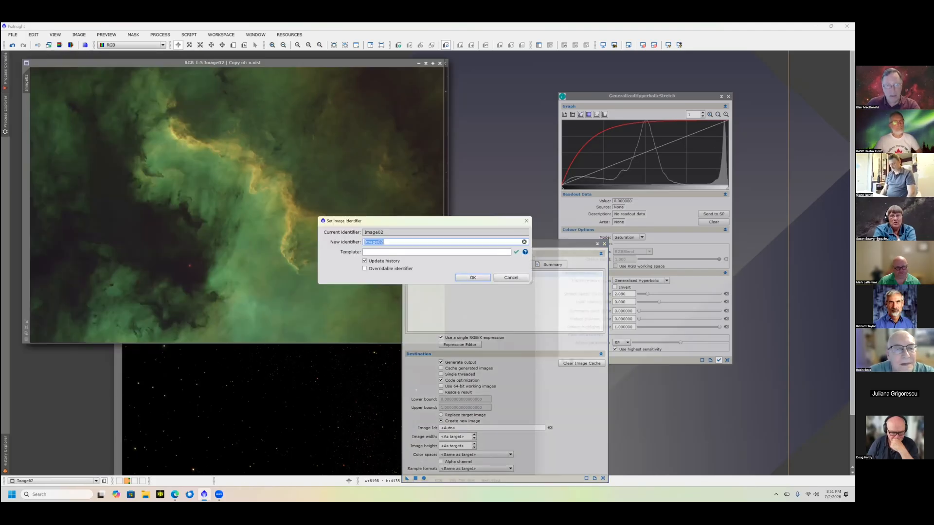
text(n)
key(Return)
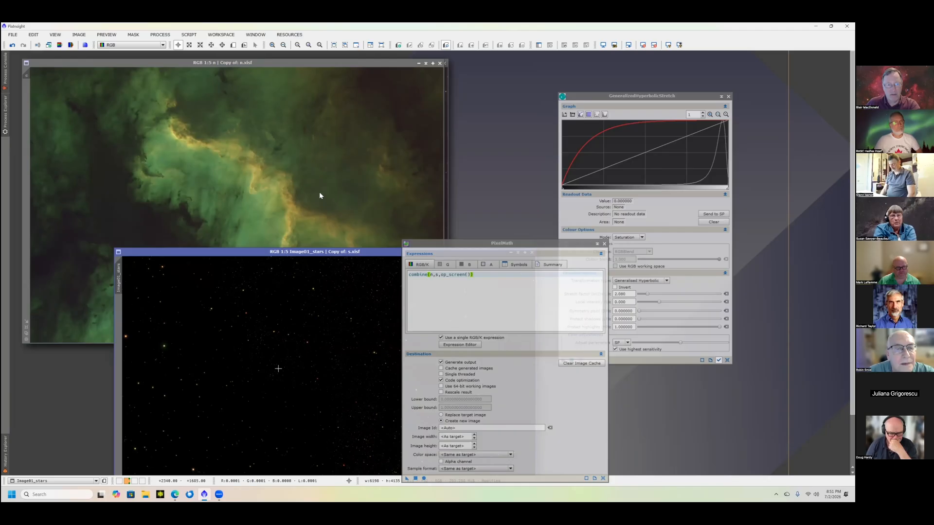
- Change the identifier of the stars image to s
right_click(320, 196)
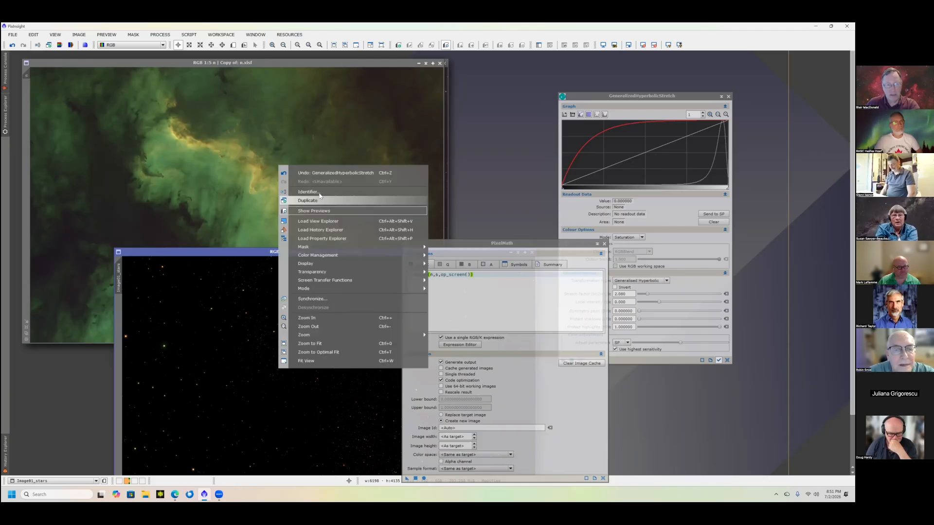
click(319, 193)
text(s)
click(473, 278)
- Execute PixelMath to screen-blend the nebula and stars into a new image, and move the PixelMath window clear of the result
click(415, 479)
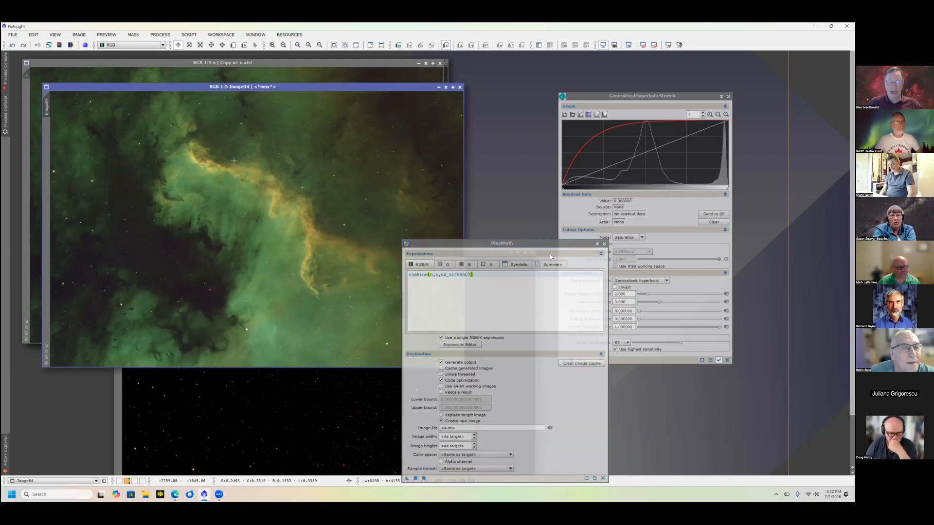
drag(487, 244, 611, 255)
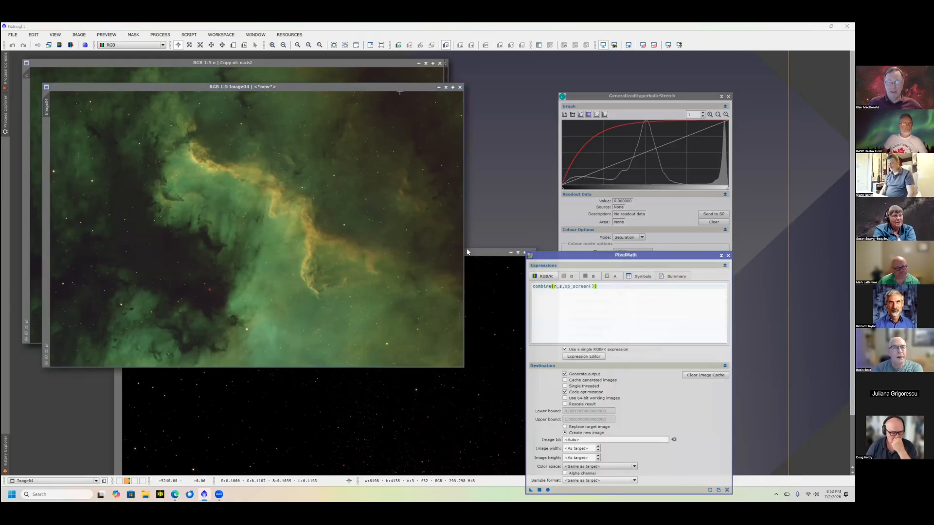
drag(400, 87, 398, 98)
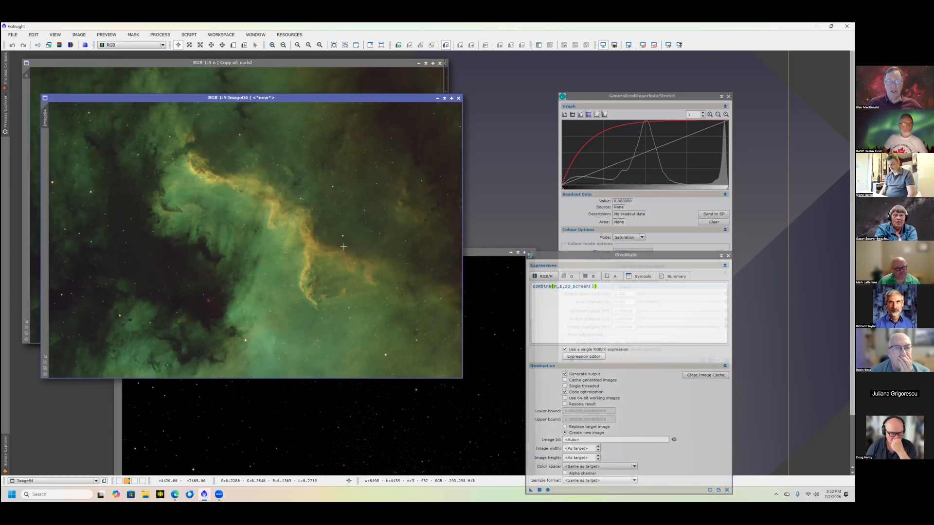
- Bring the stars image s forward into clear view and reset GeneralizedHyperbolicStretch to its default settings
scroll(343, 247, up, 3)
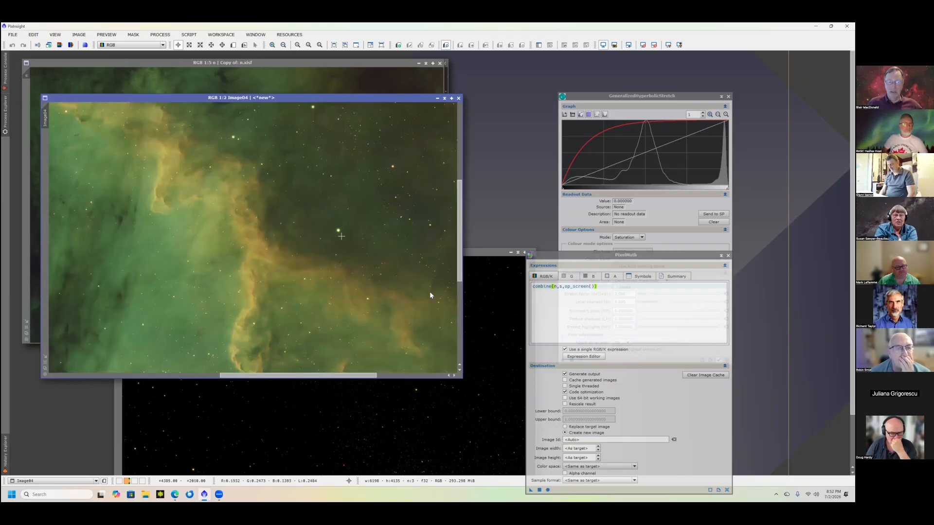
scroll(341, 236, down, 2)
click(479, 331)
drag(382, 251, 379, 135)
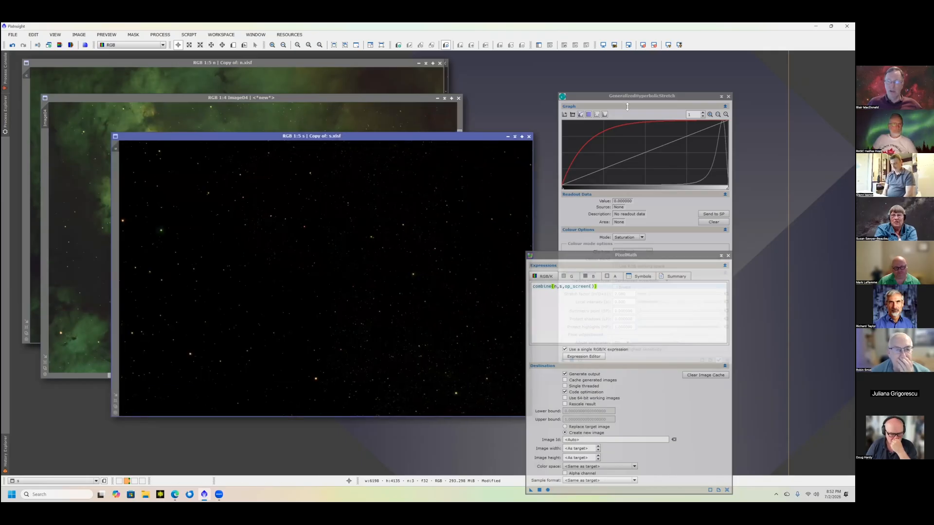
click(626, 310)
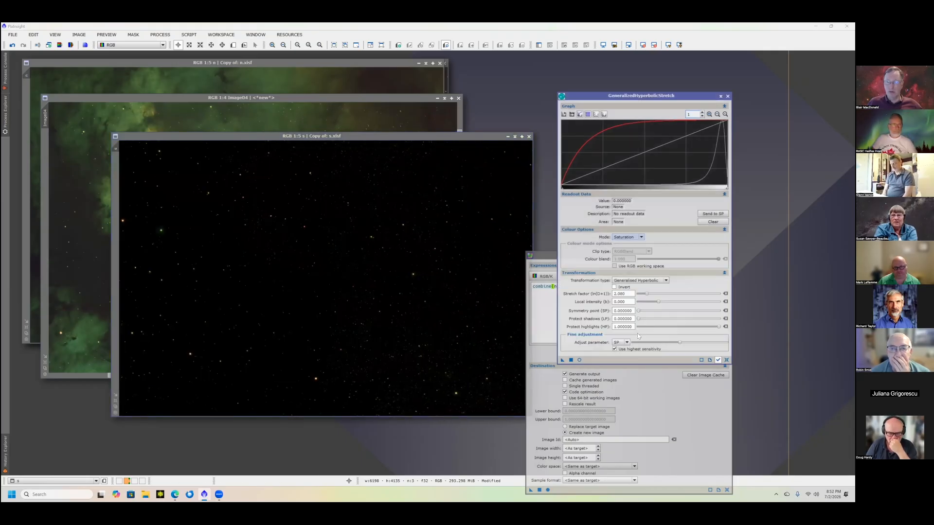
click(726, 360)
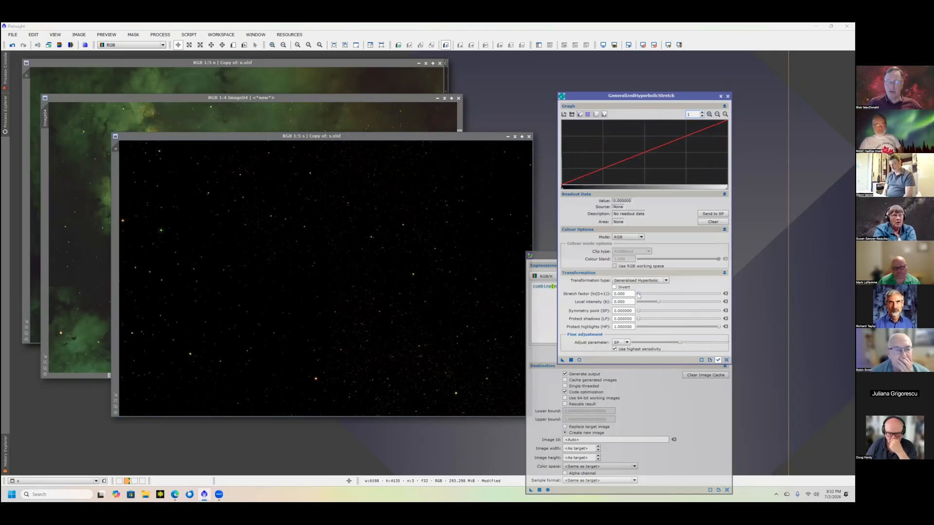
- Stretch the stars image with GeneralizedHyperbolicStretch at a stretch factor of 1.000 using the real-time preview, and reset the process
click(580, 360)
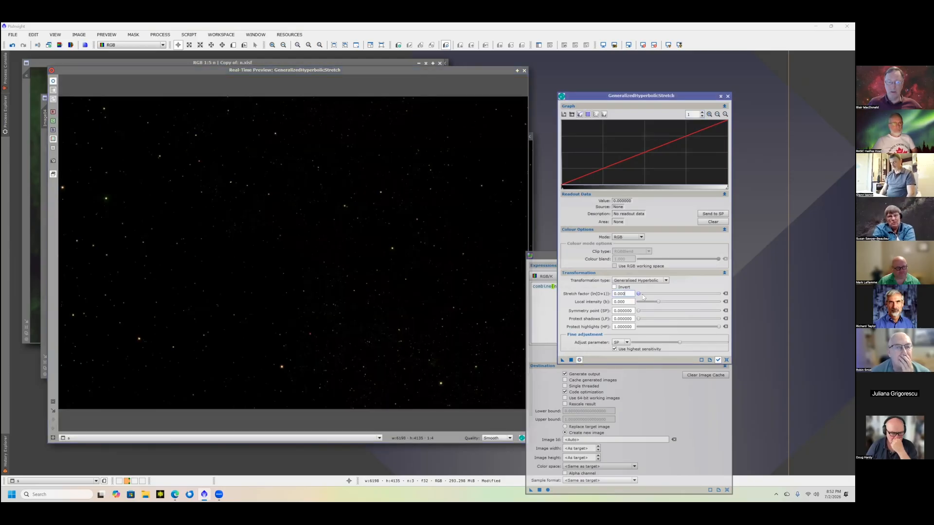
click(642, 294)
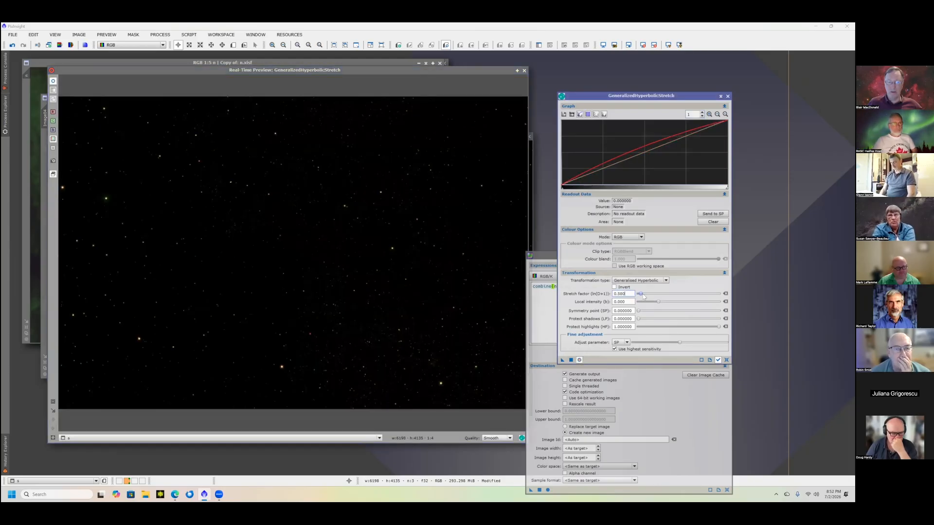
drag(643, 295, 641, 314)
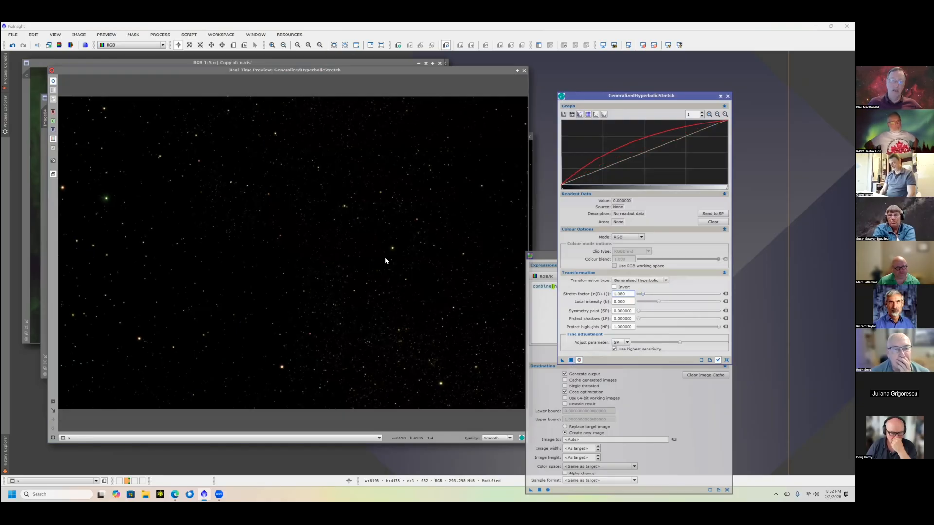
click(727, 361)
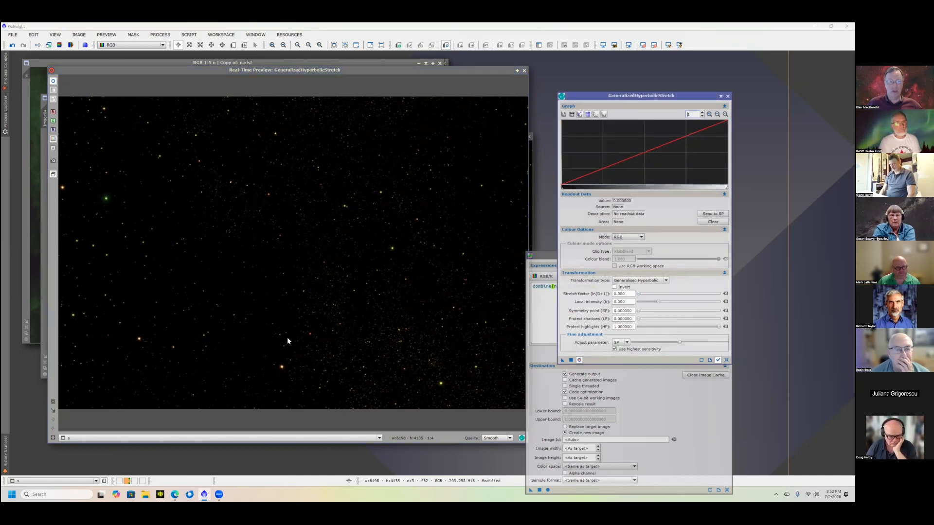
- Remove green from the stars image with SCNR, using Average Neutral protection and amount 1.00, and close the real-time preview
click(160, 35)
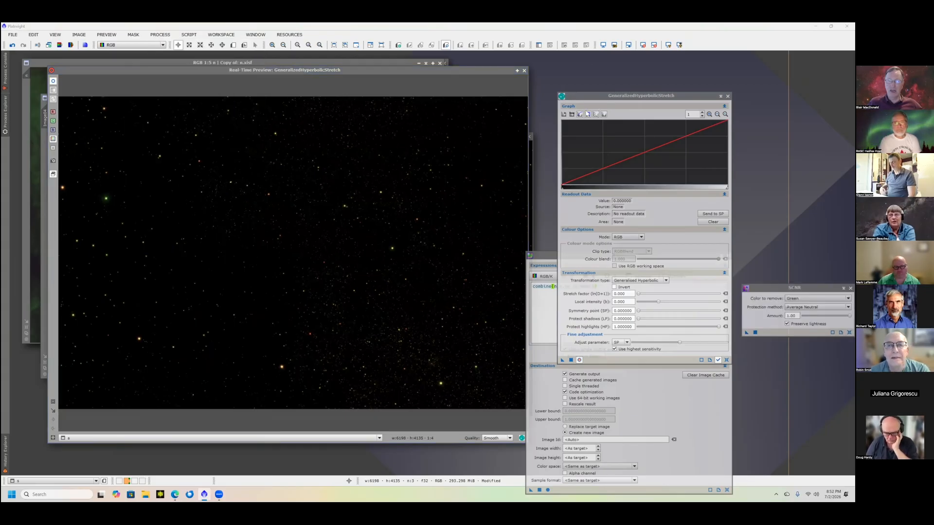
drag(778, 288, 640, 149)
click(591, 112)
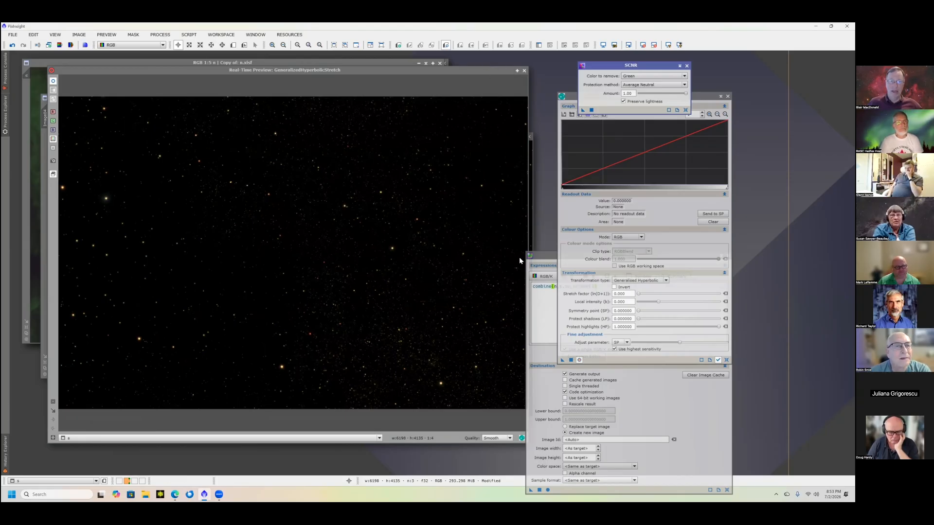
click(579, 361)
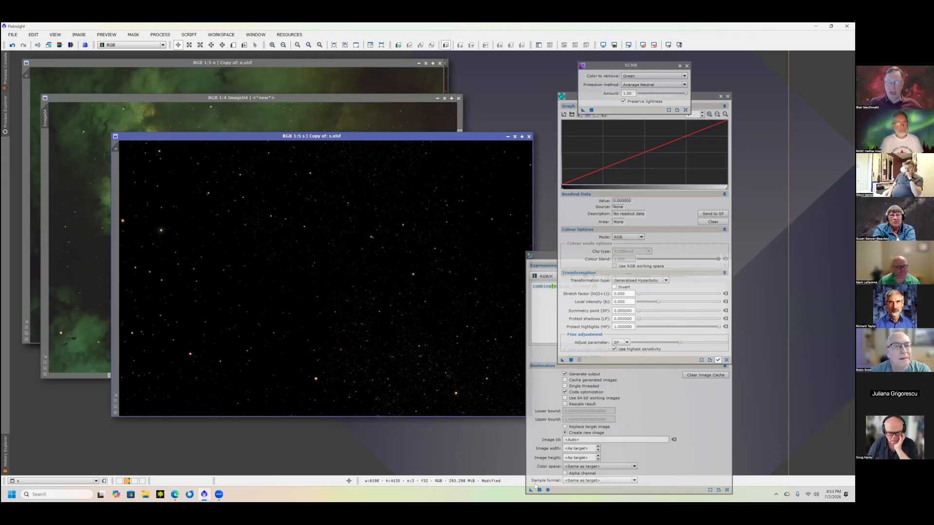
- Execute the PixelMath screen blend again with the revised stars image, and inspect the new combined image up close
drag(419, 137, 380, 125)
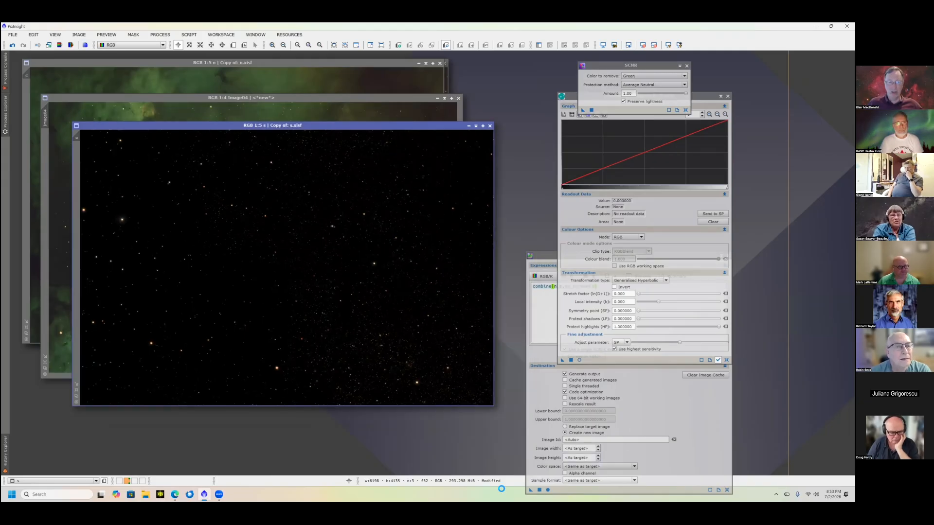
click(539, 490)
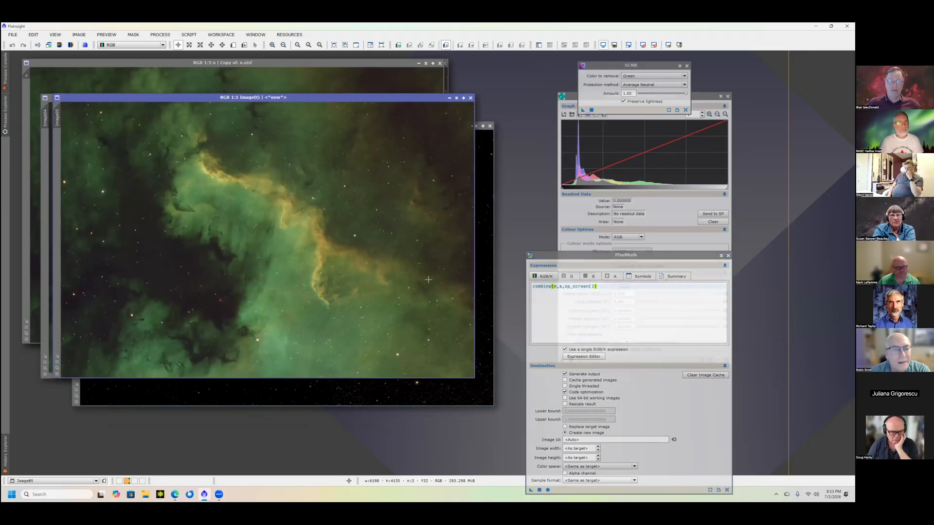
scroll(290, 236, up, 1)
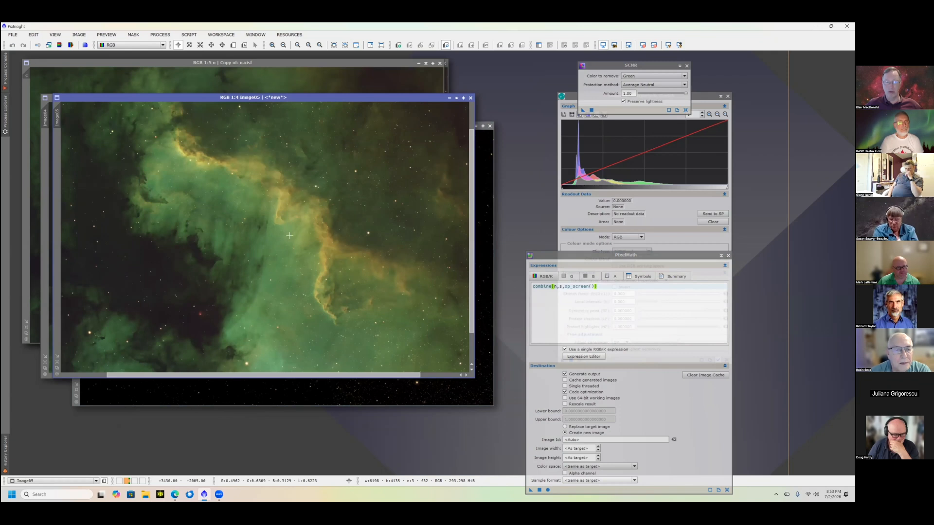
scroll(289, 236, up, 1)
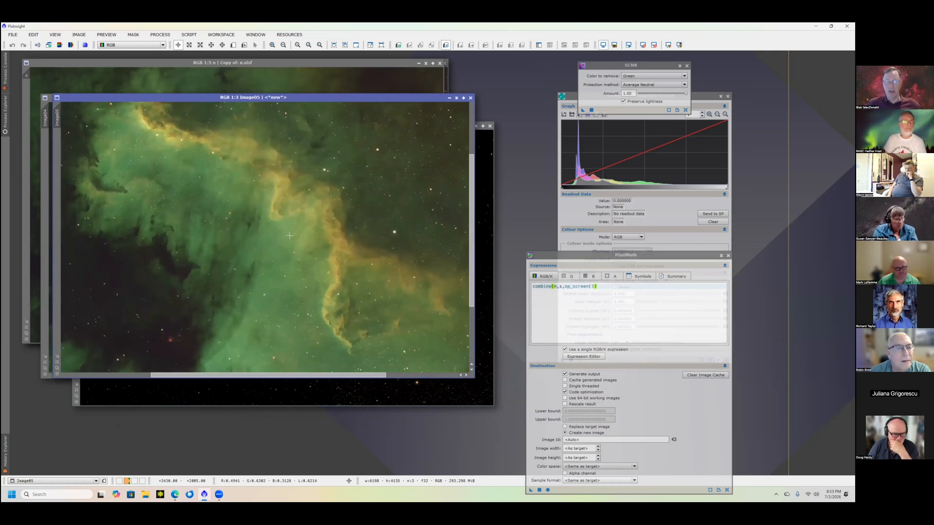
scroll(290, 236, down, 2)
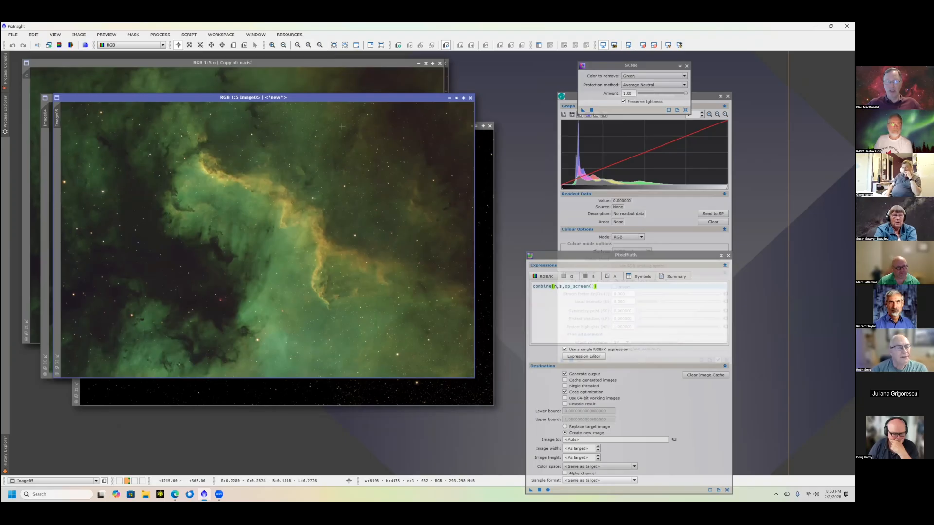
- Move the new blend and the starless image clear of the original CygnusWall copy, and bring the original to the front
drag(353, 199, 333, 297)
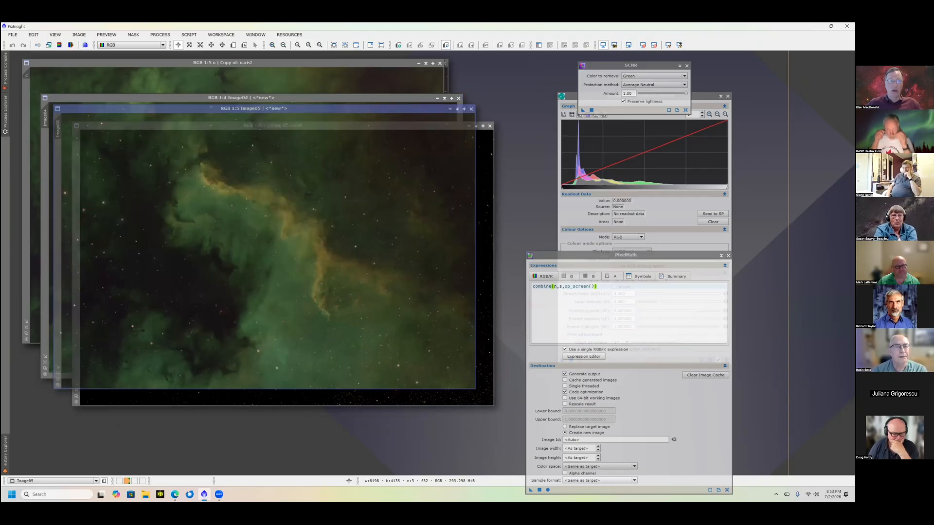
click(299, 99)
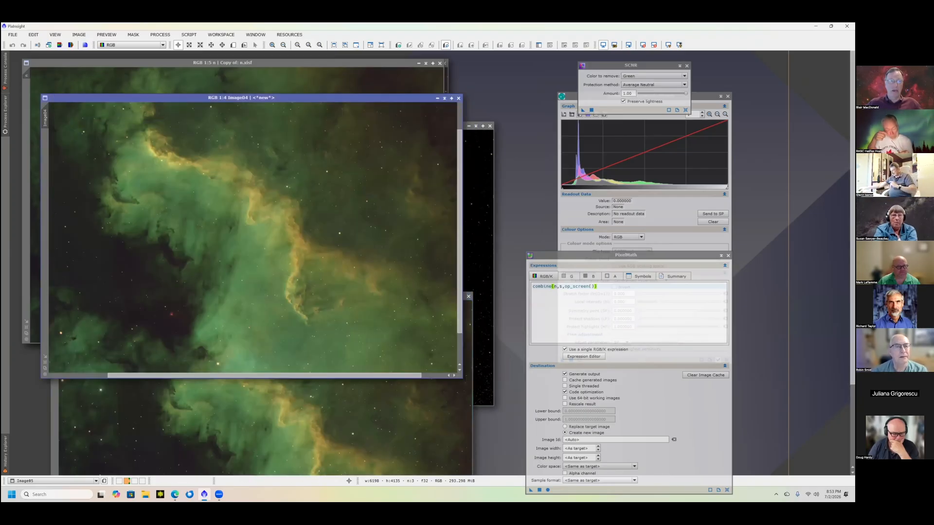
drag(381, 67, 360, 65)
drag(386, 117, 381, 115)
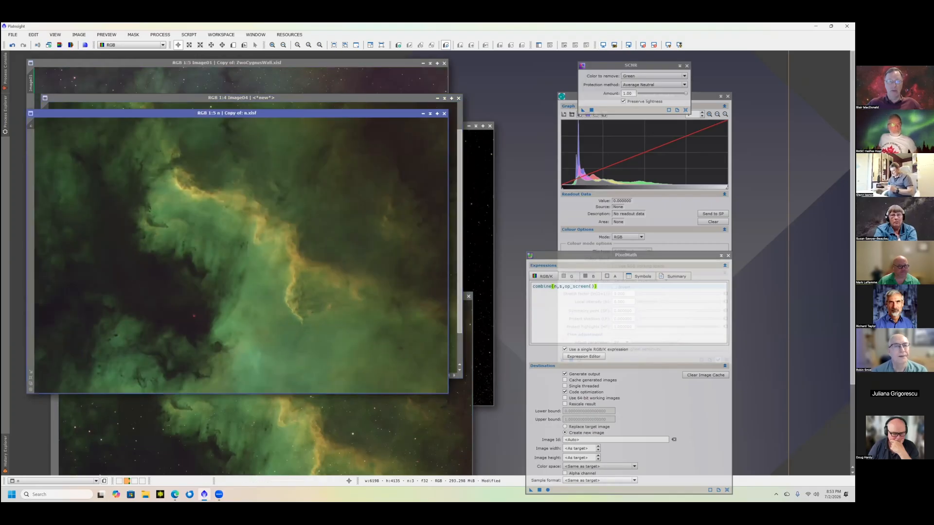
click(325, 63)
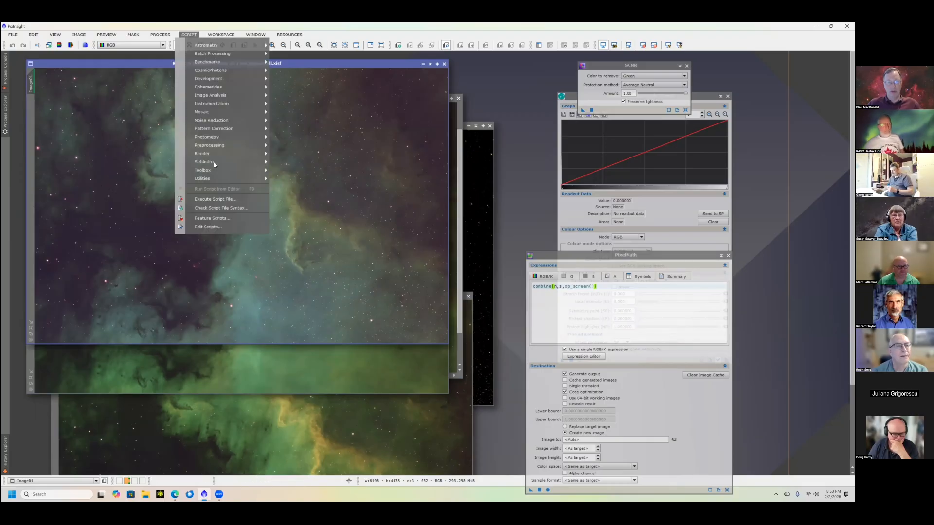
- Open the Perfect Palette Picker script, try its SHO palette, and close the script
mouse_move(223, 162)
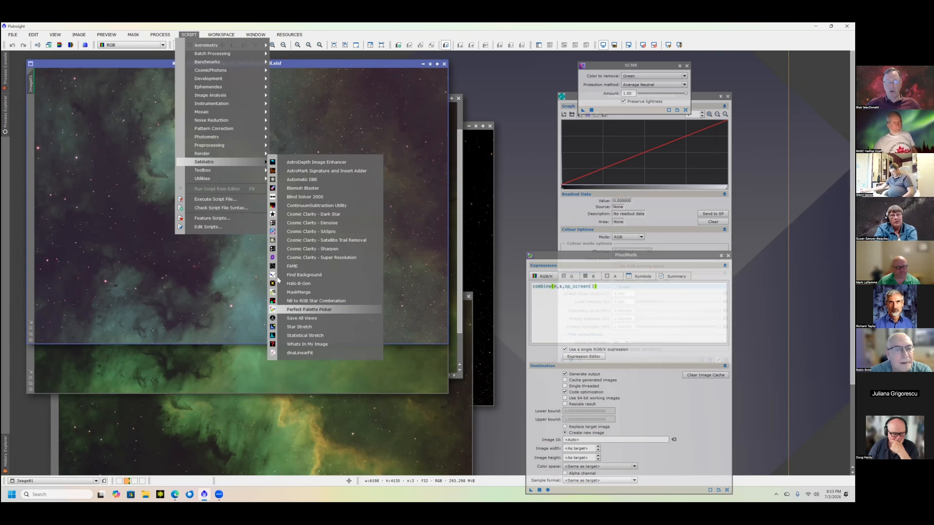
click(315, 312)
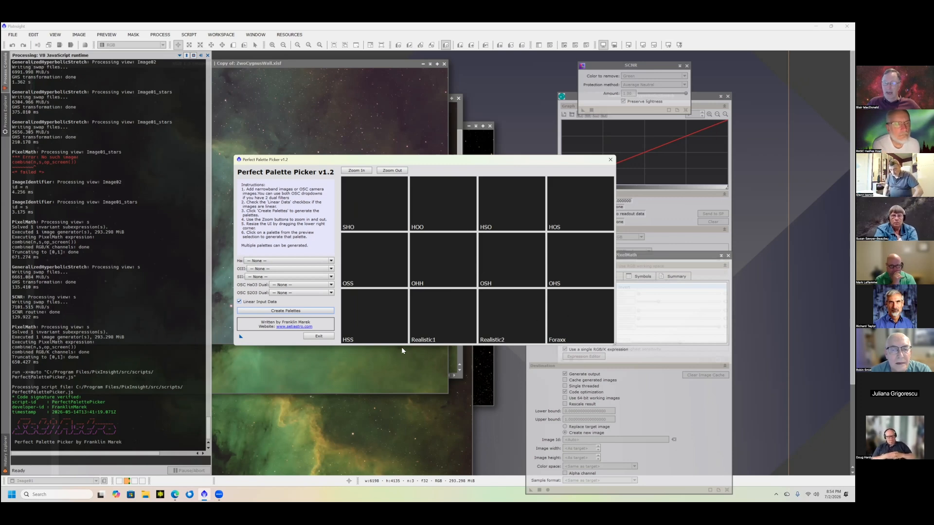
click(368, 208)
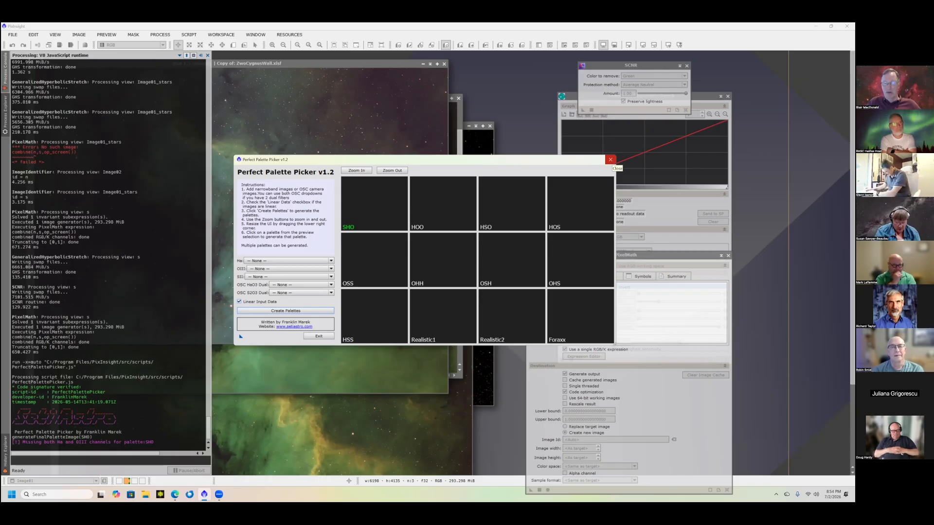
click(610, 160)
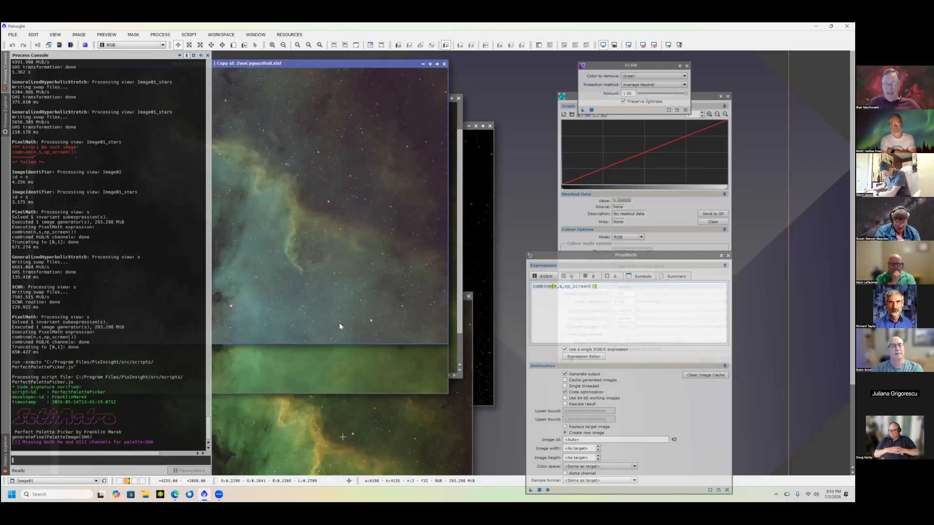
- Bring the latest blended image into full view and apply SCNR green removal to it with an amount of 0.41
click(343, 435)
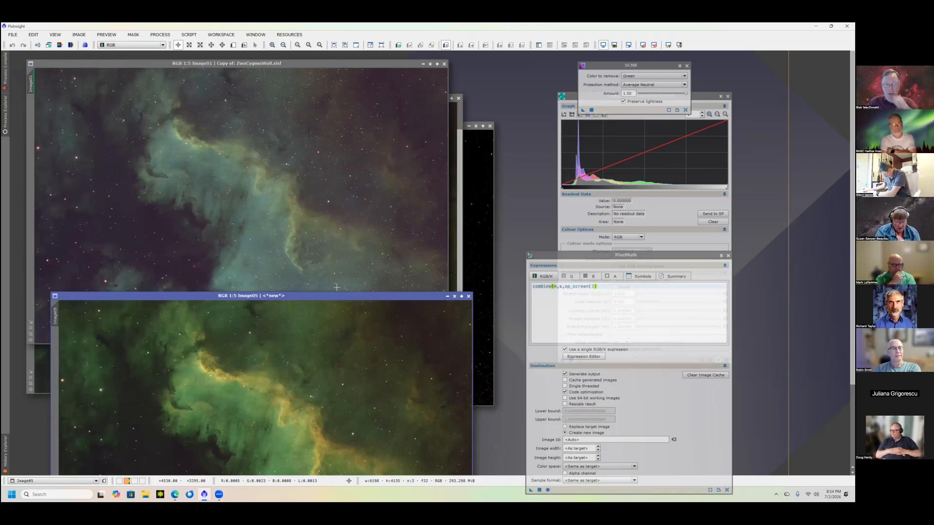
drag(336, 296, 347, 113)
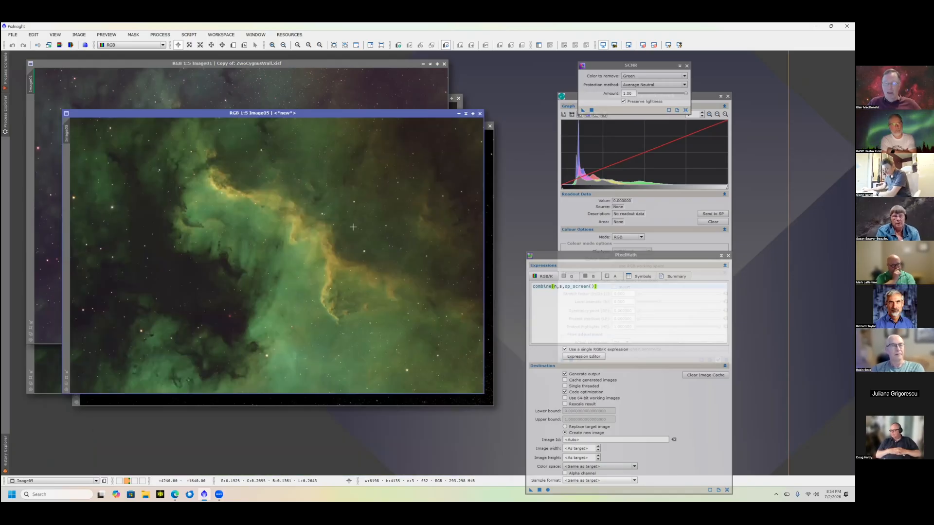
click(659, 93)
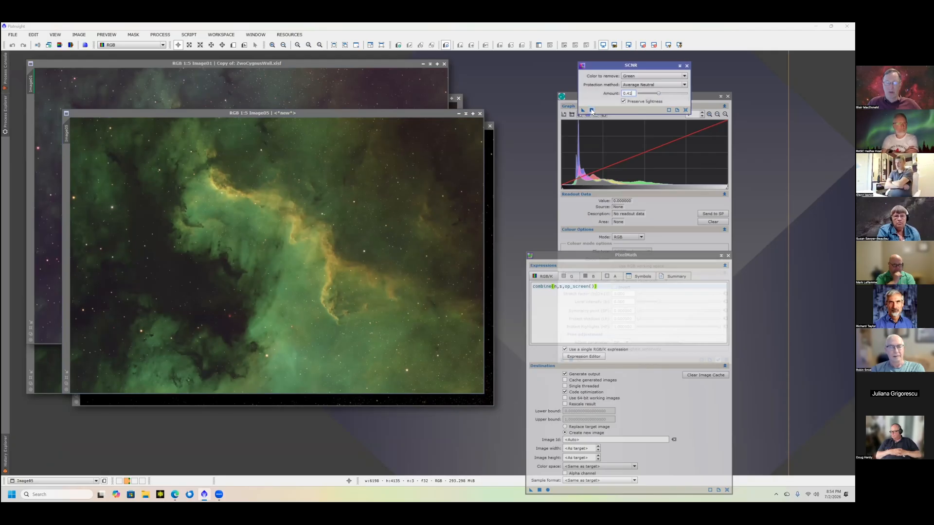
click(388, 193)
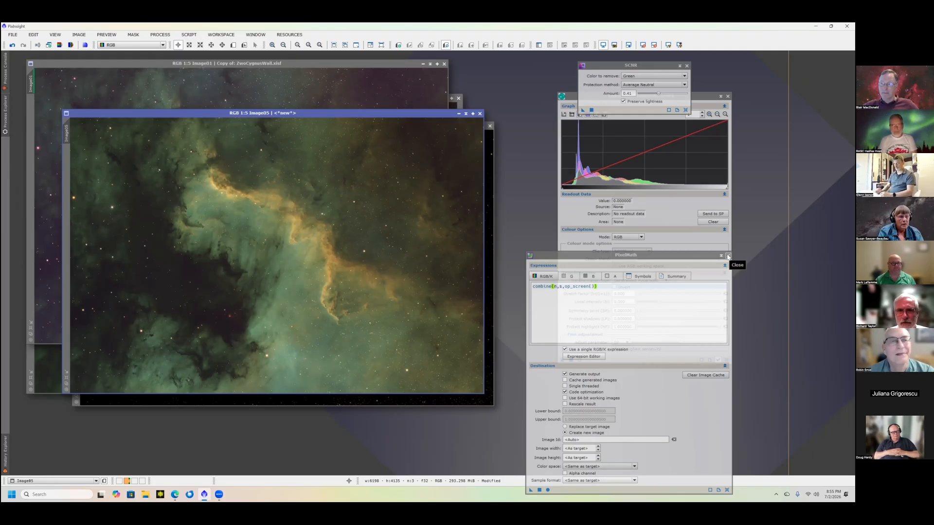
- Close the SCNR, PixelMath and GeneralizedHyperbolicStretch windows, and move the final blend aside to compare it with the original image
click(687, 66)
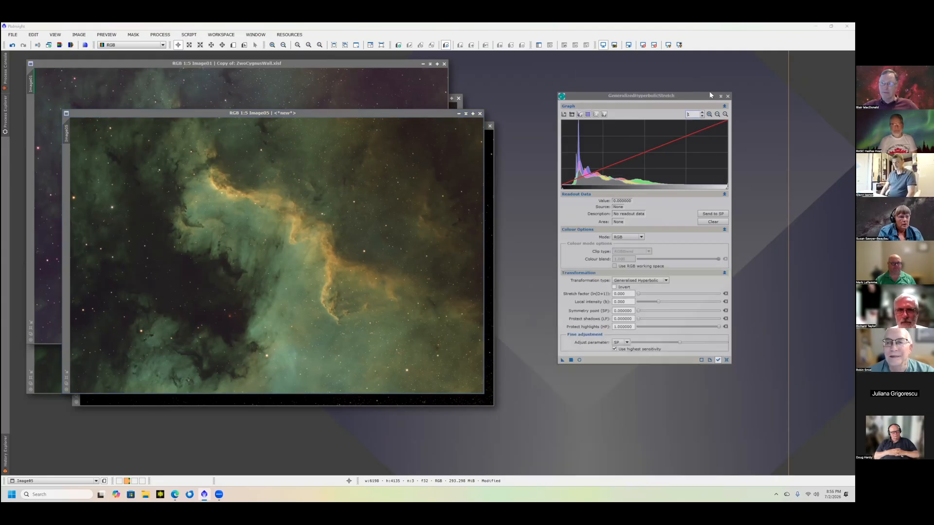
click(729, 96)
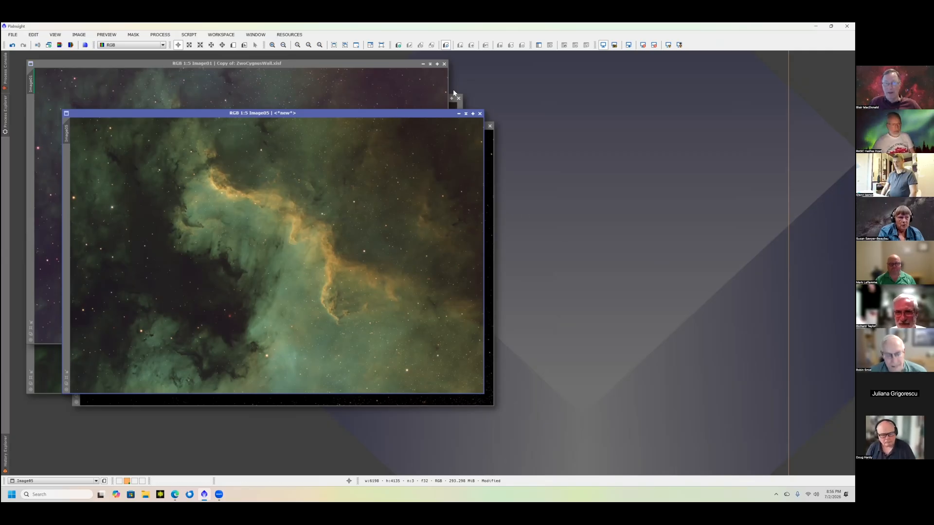
drag(394, 114, 457, 86)
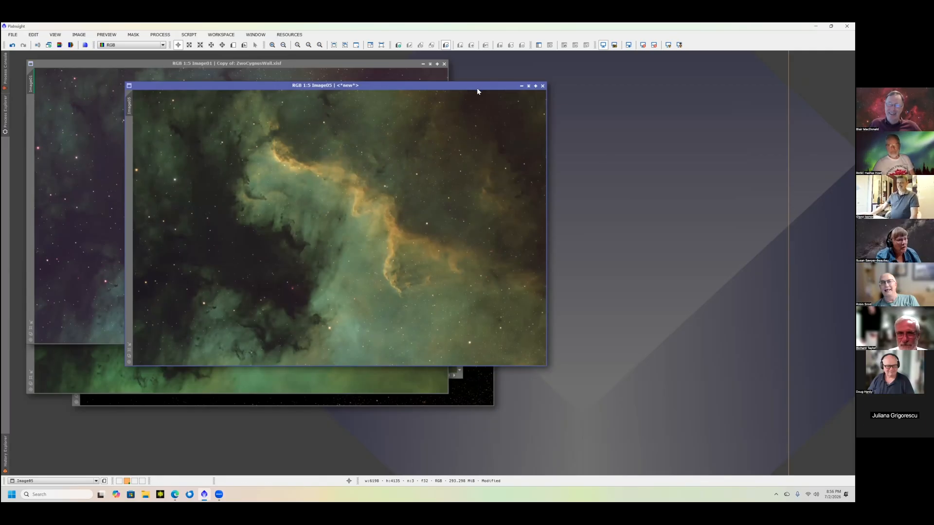
drag(498, 85, 535, 80)
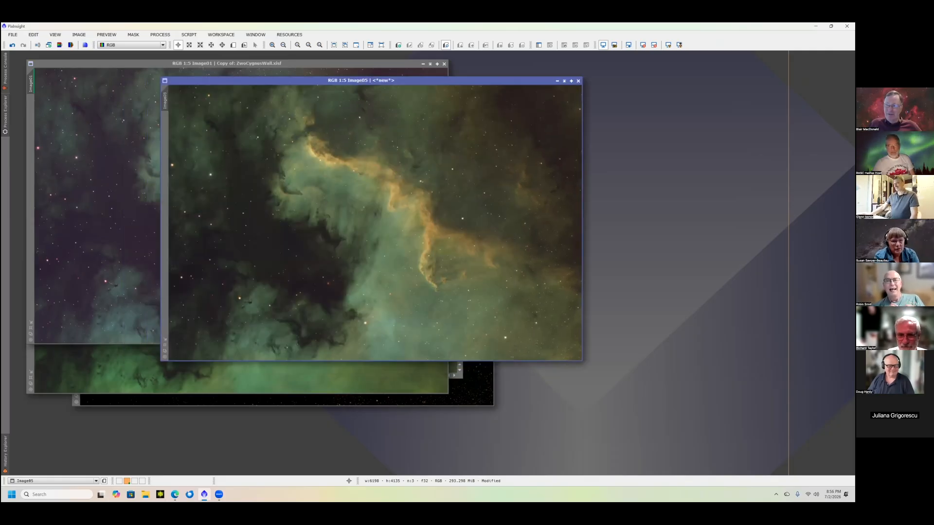